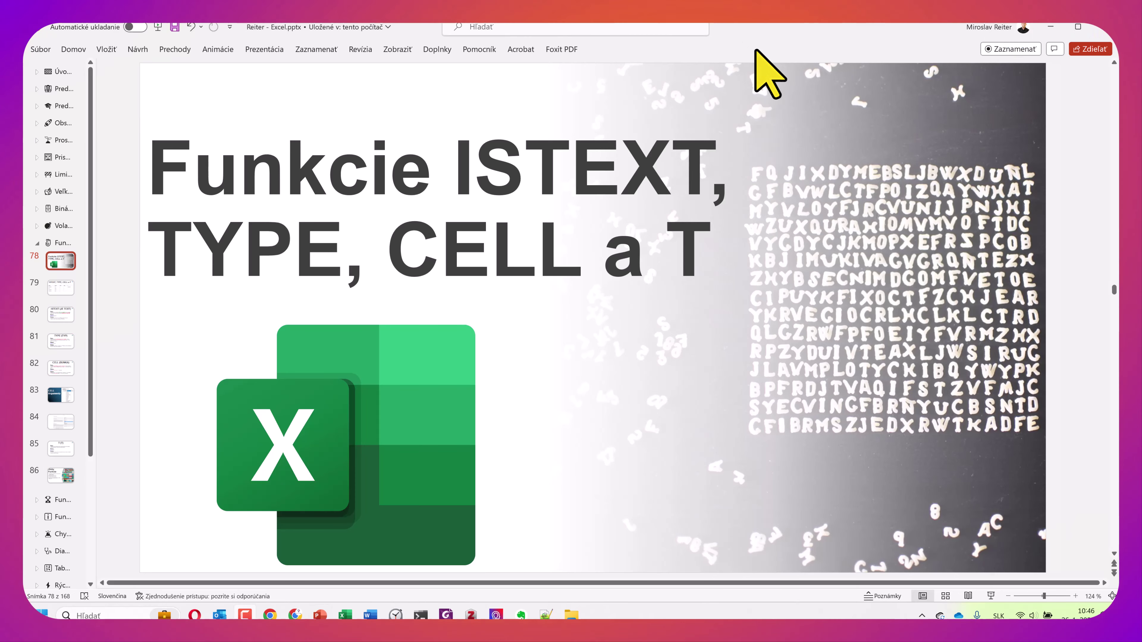
Rearrange the PowerPoint window over the workbook and go to slide 79's results table.
left_click_drag(755, 48, 701, 159)
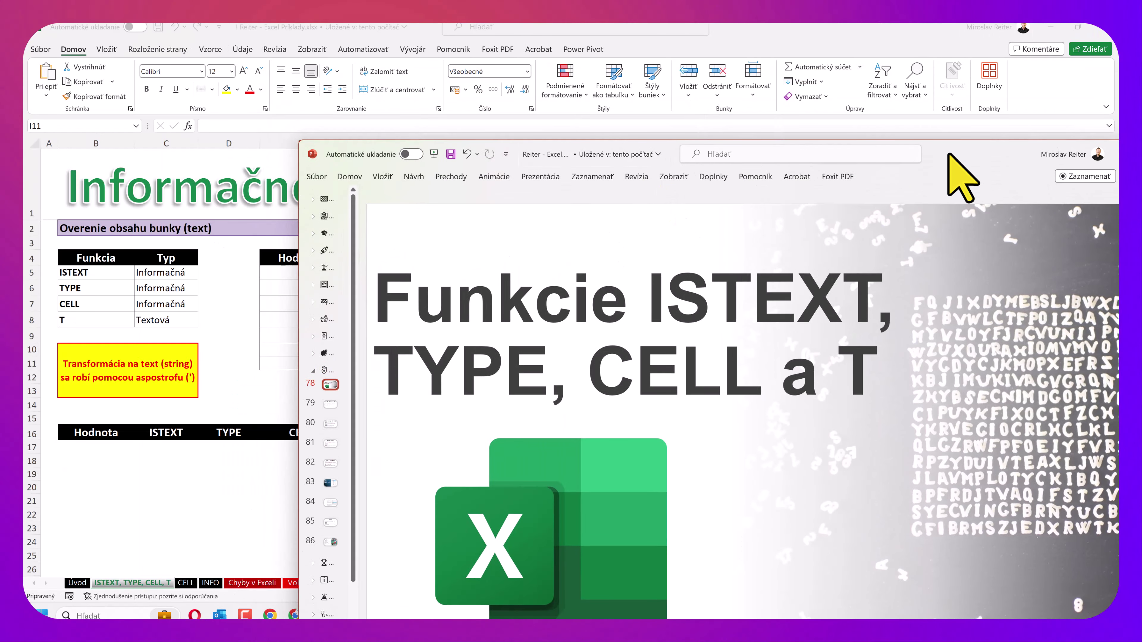
left_click_drag(953, 171, 706, 26)
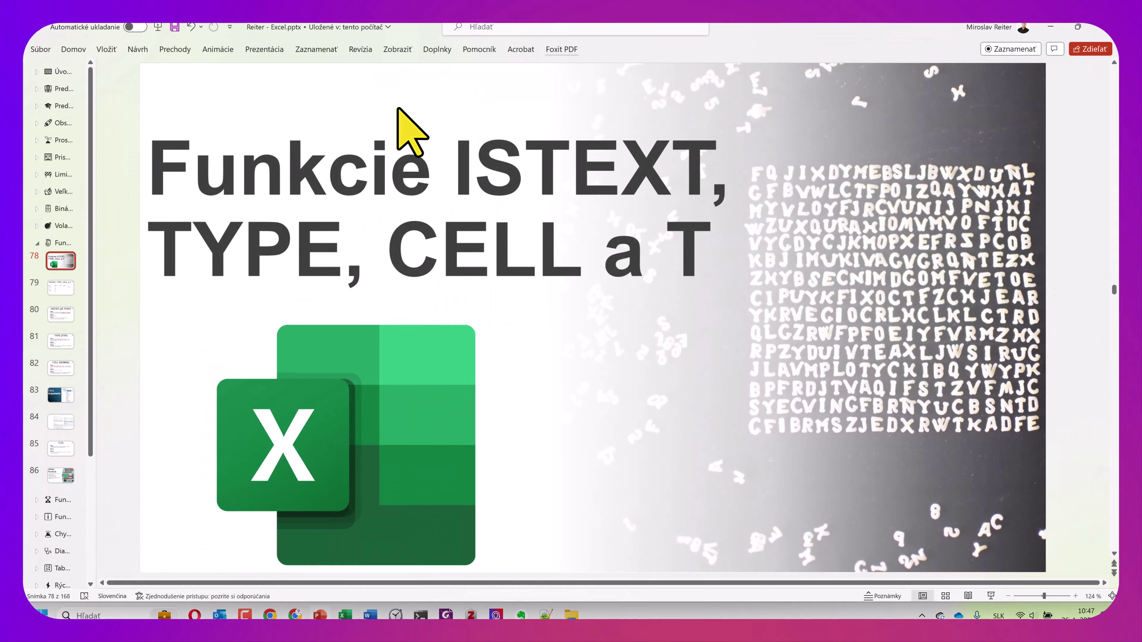
left_click(58, 288)
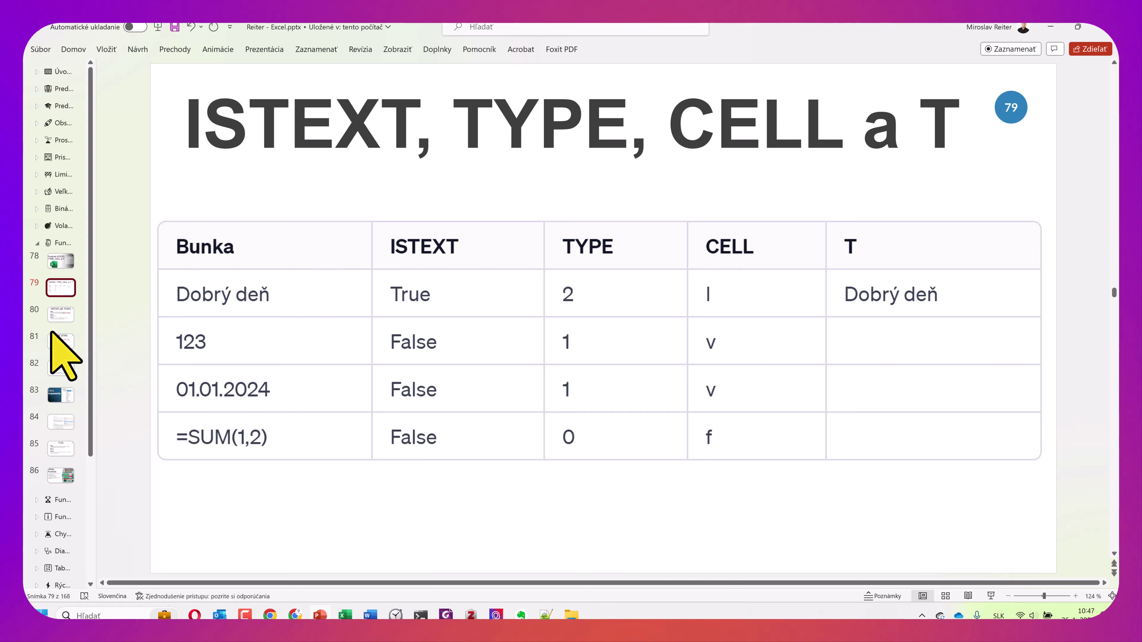
Go to slide 80, which explains ISTEXT and its =ISTEXT(bunka) syntax.
left_click(62, 316)
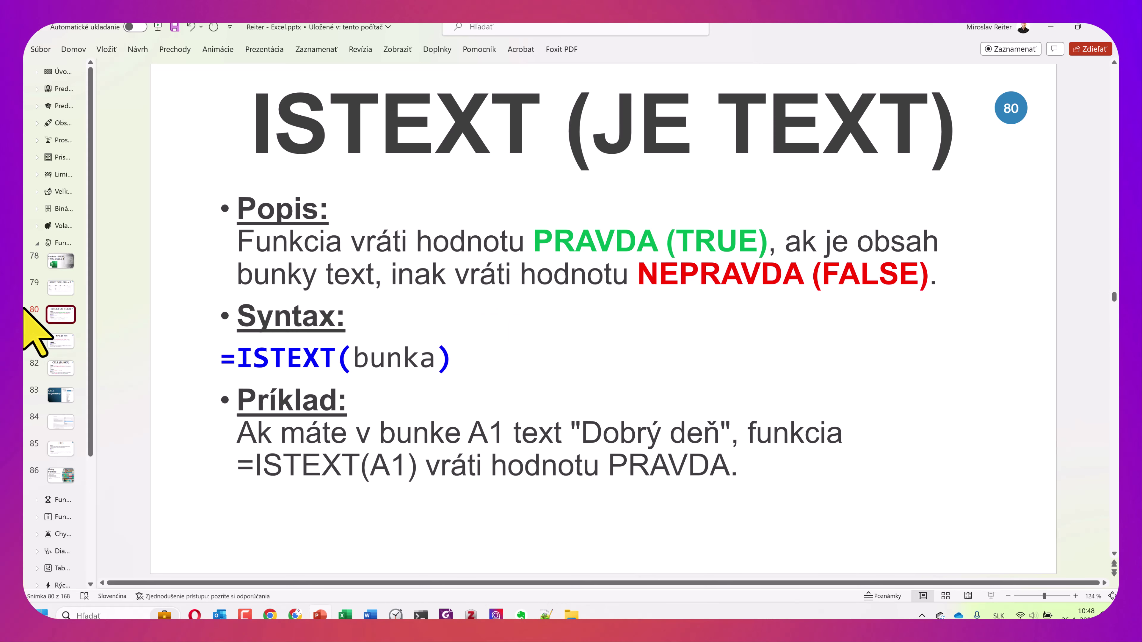
Go to slide 81 on the TYPE function and its =TYPE(bunka) syntax.
left_click(53, 340)
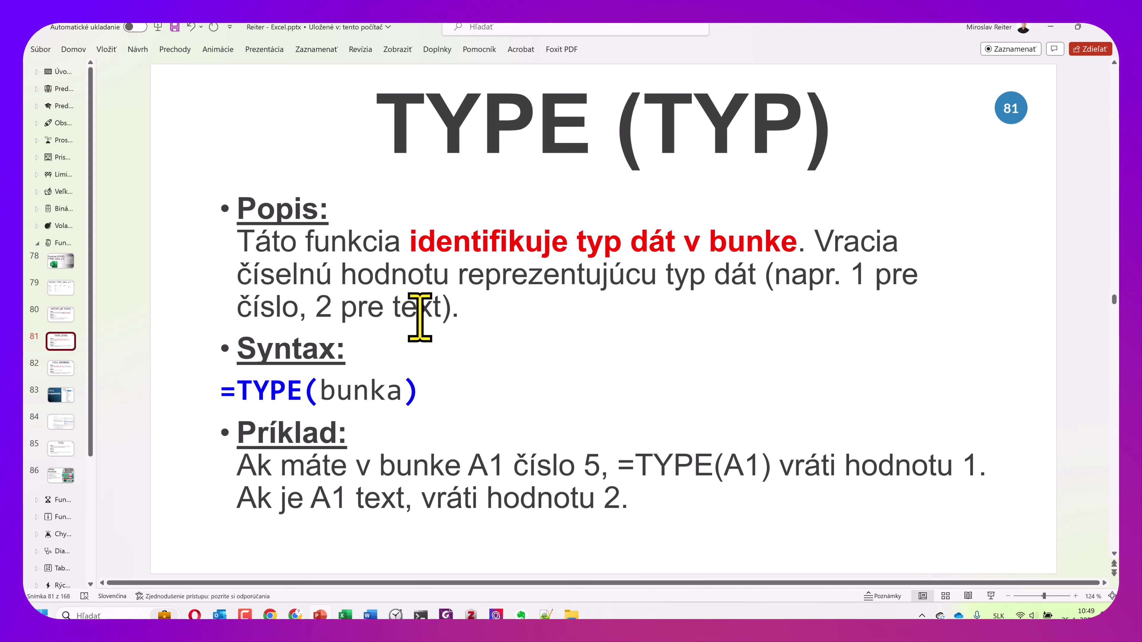
Go to slide 82 on CELL with its =CELL("info_type", bunka) syntax.
left_click(65, 374)
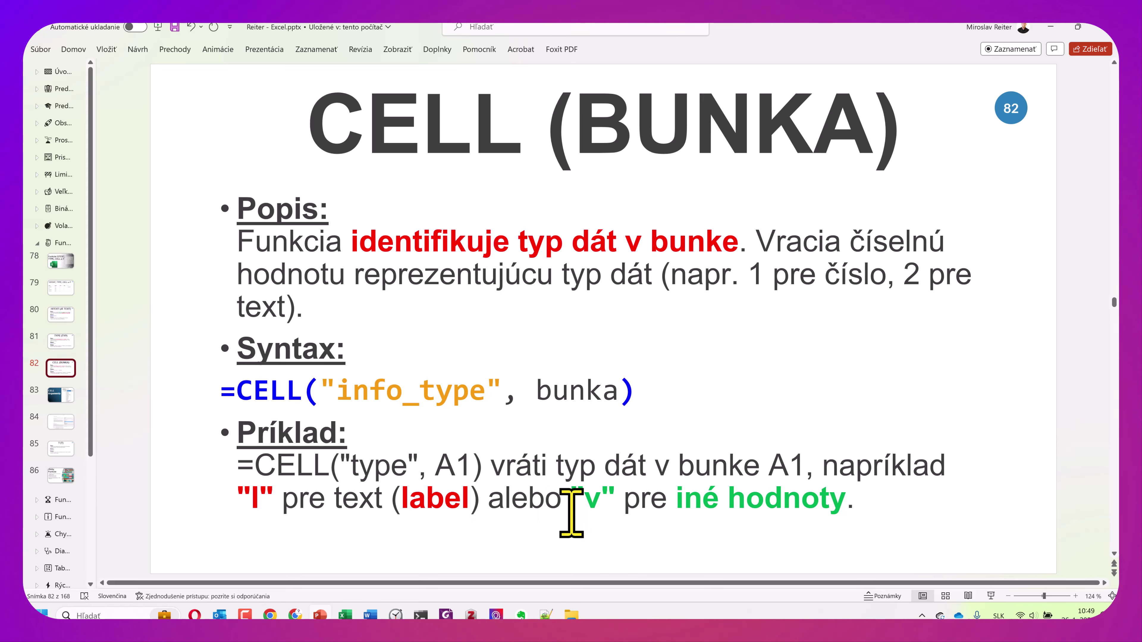
Go to slide 83, 'CELL Argumenty', listing info_type options.
left_click(69, 395)
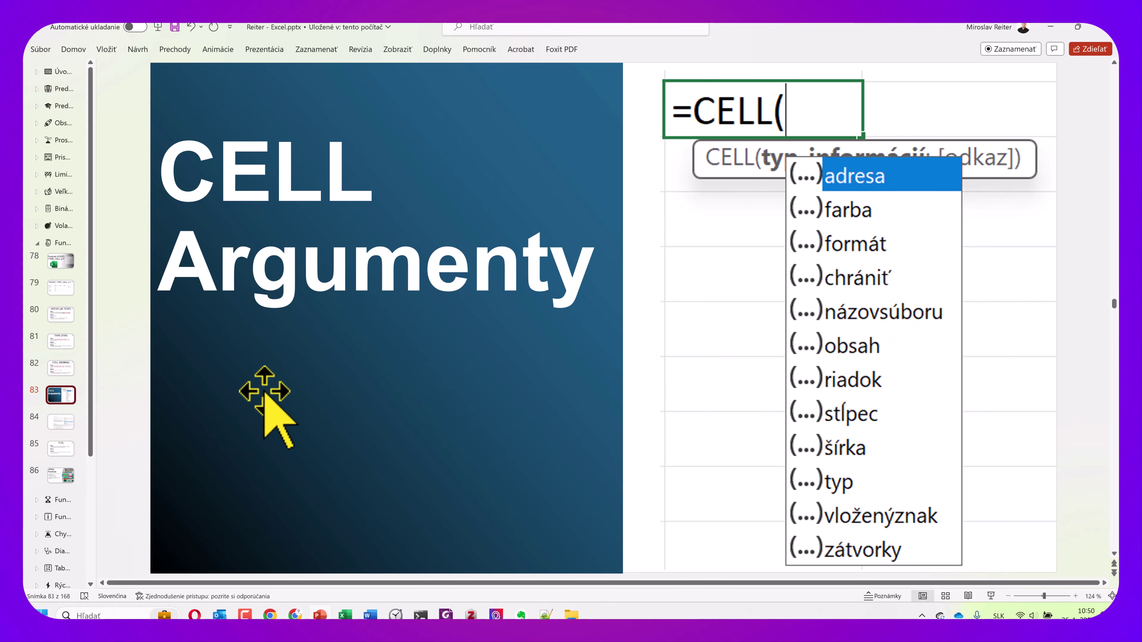
Go to slide 84 showing the CELL function help page.
left_click(61, 422)
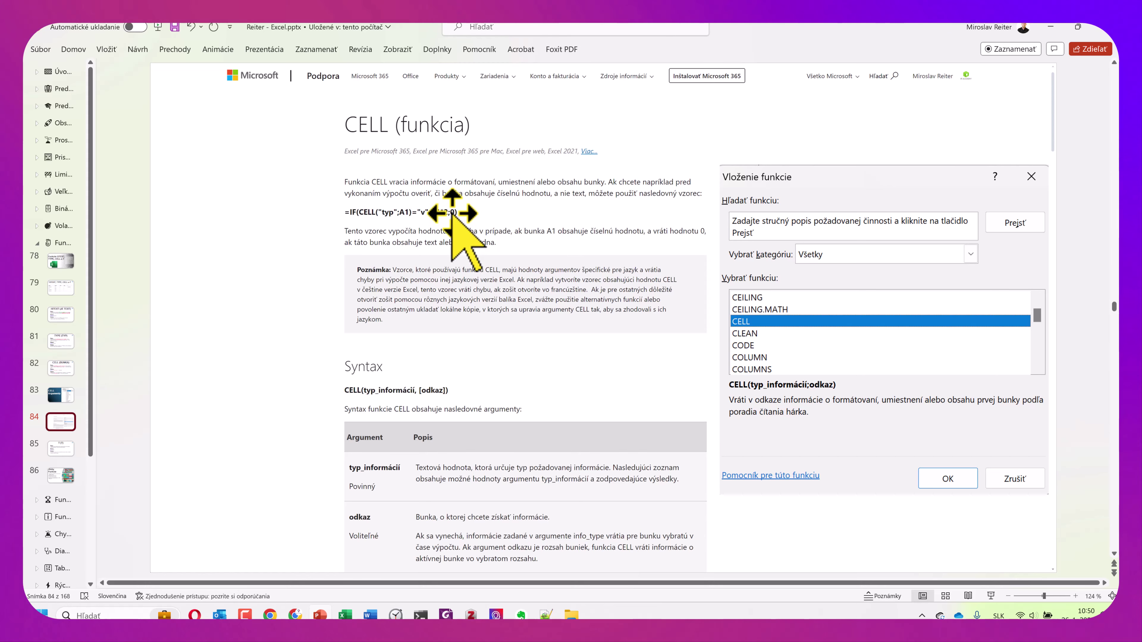
View slide 85 on the T function, then minimize PowerPoint to reveal the Excel workbook.
left_click(58, 446)
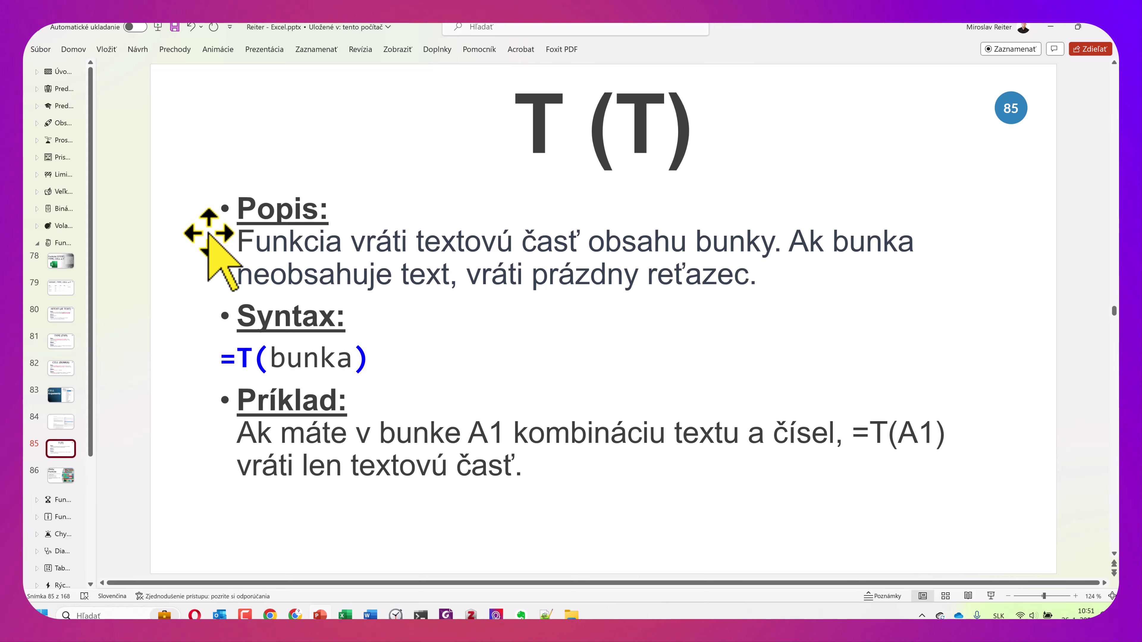
left_click(1050, 27)
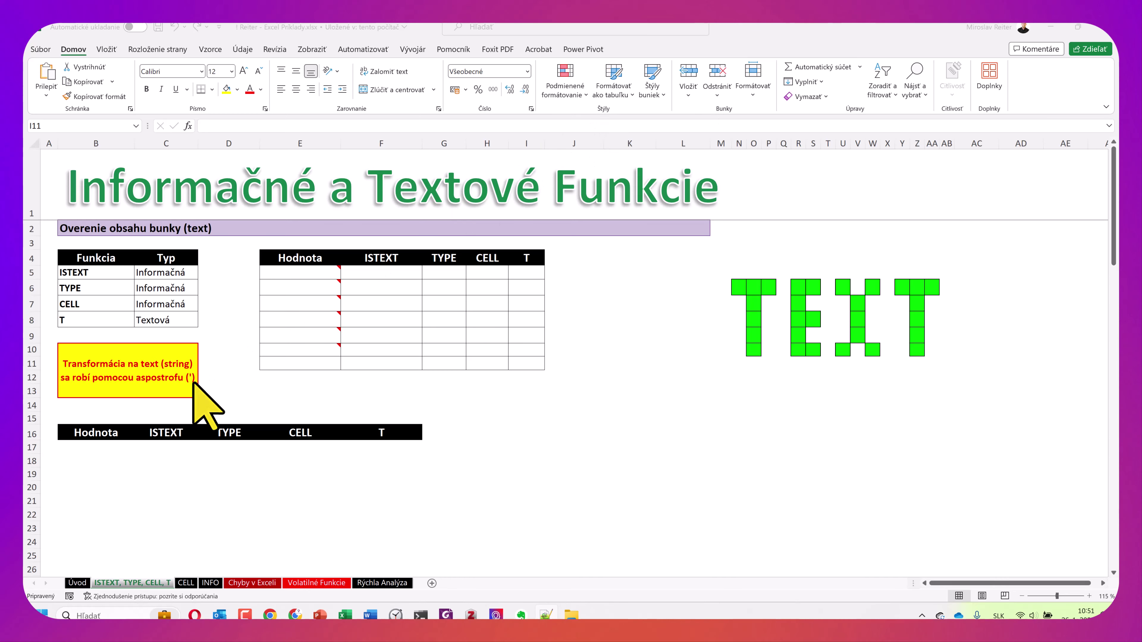
scroll(231, 380, "up", 1)
scroll(232, 380, "up", 1)
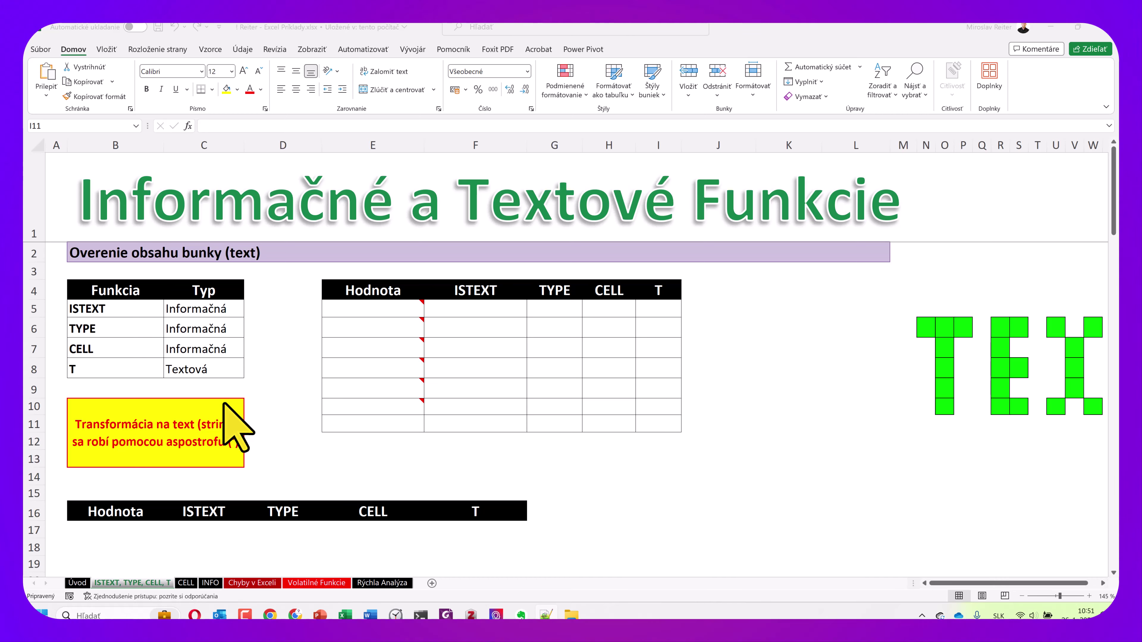
left_click(137, 373)
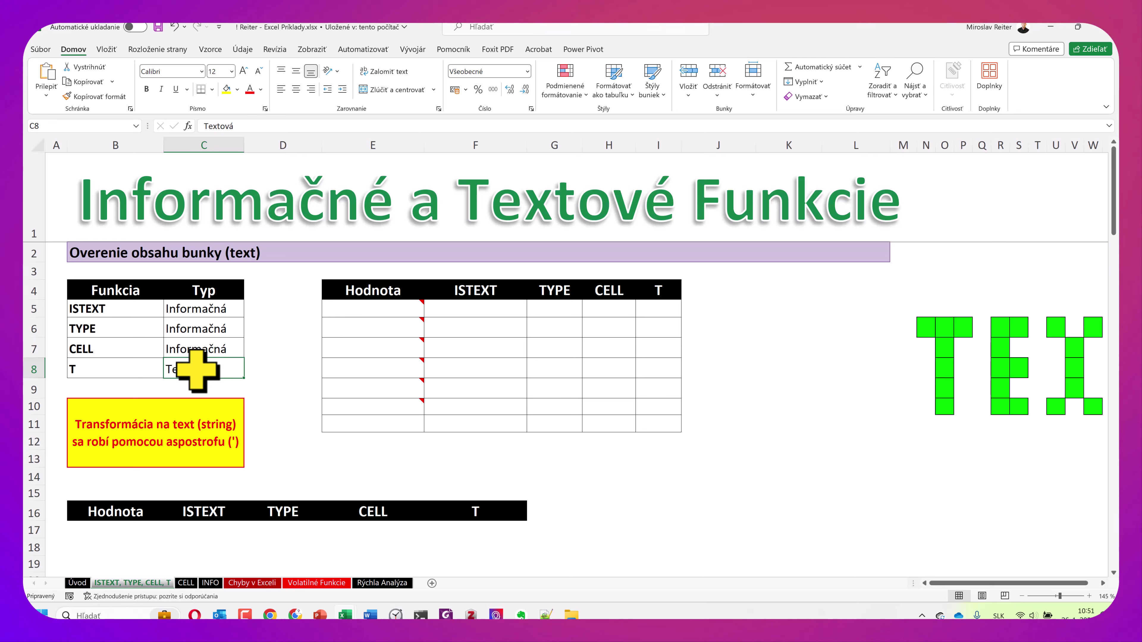
left_click(133, 312)
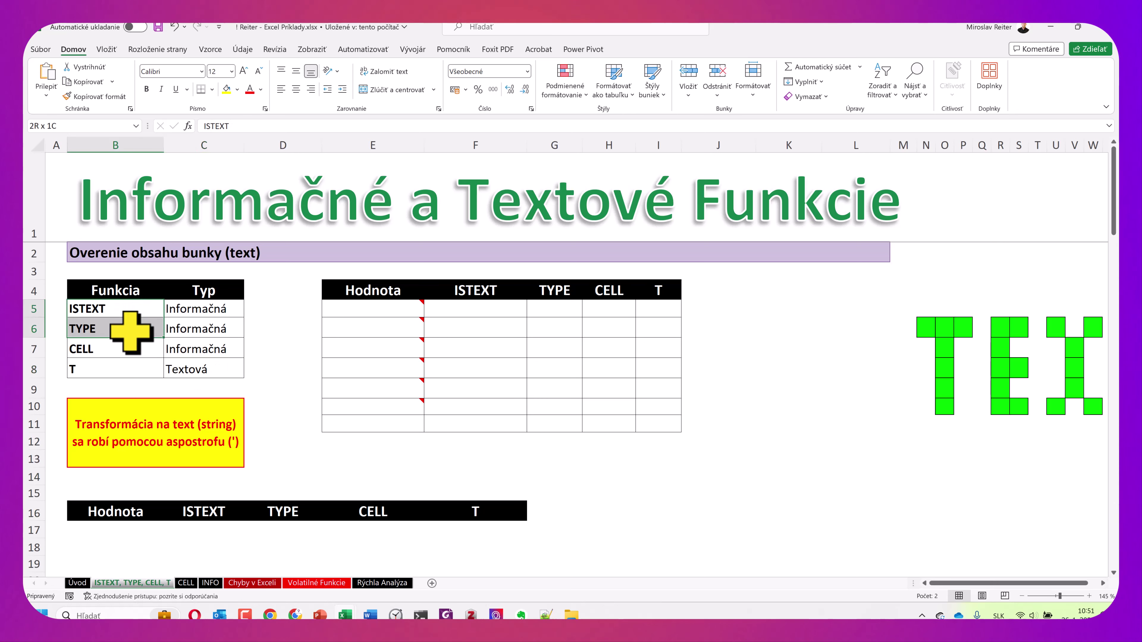
left_click(206, 326)
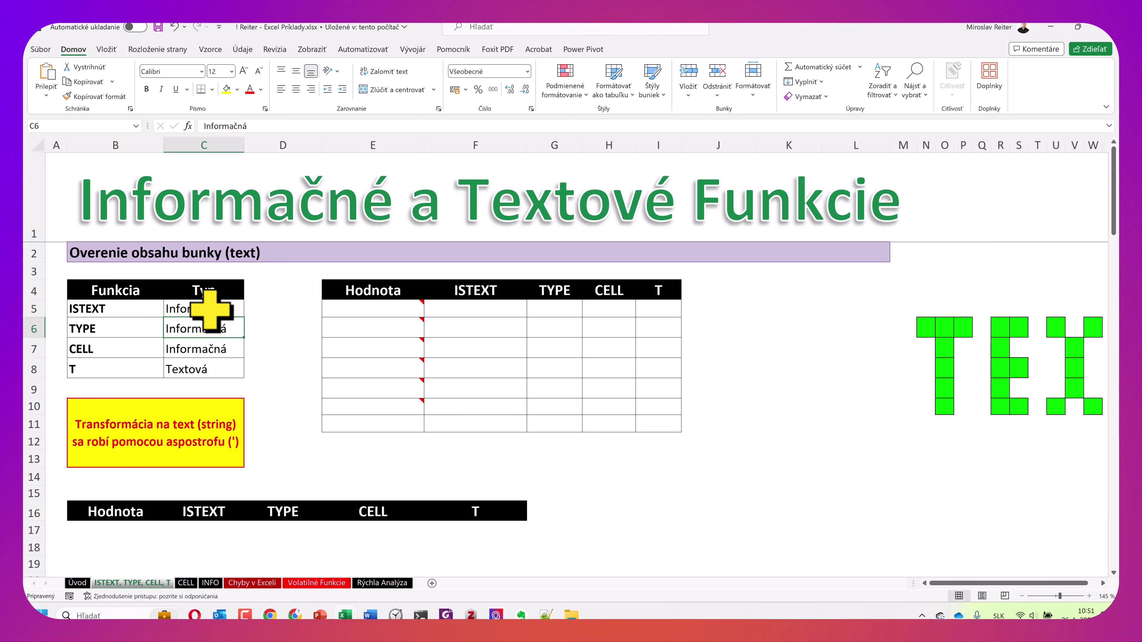
left_click(208, 49)
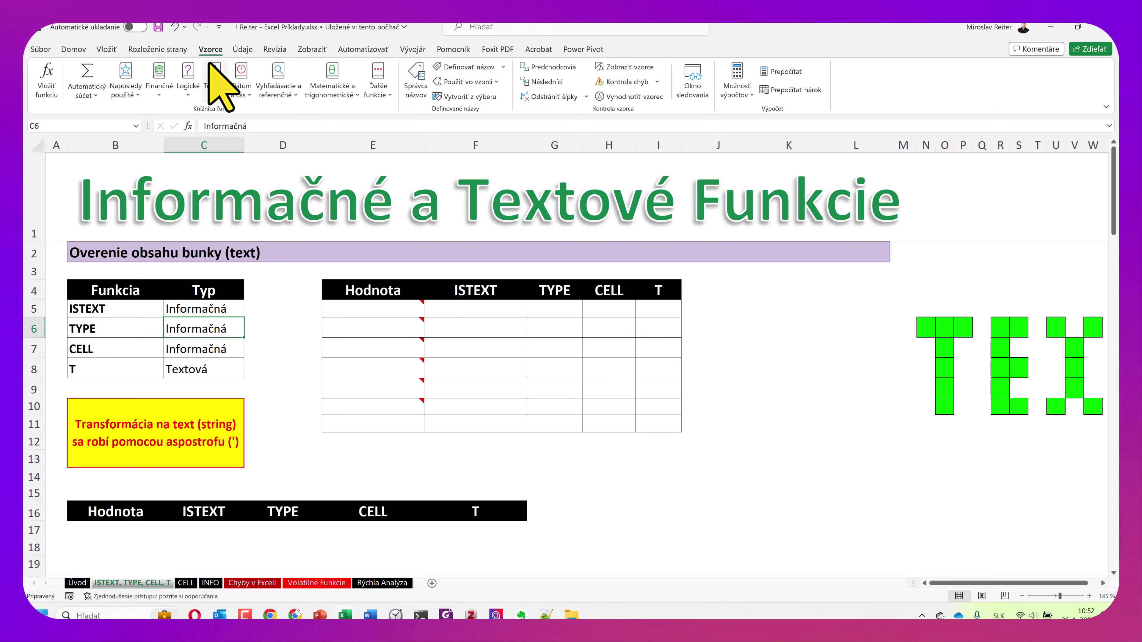
left_click(213, 96)
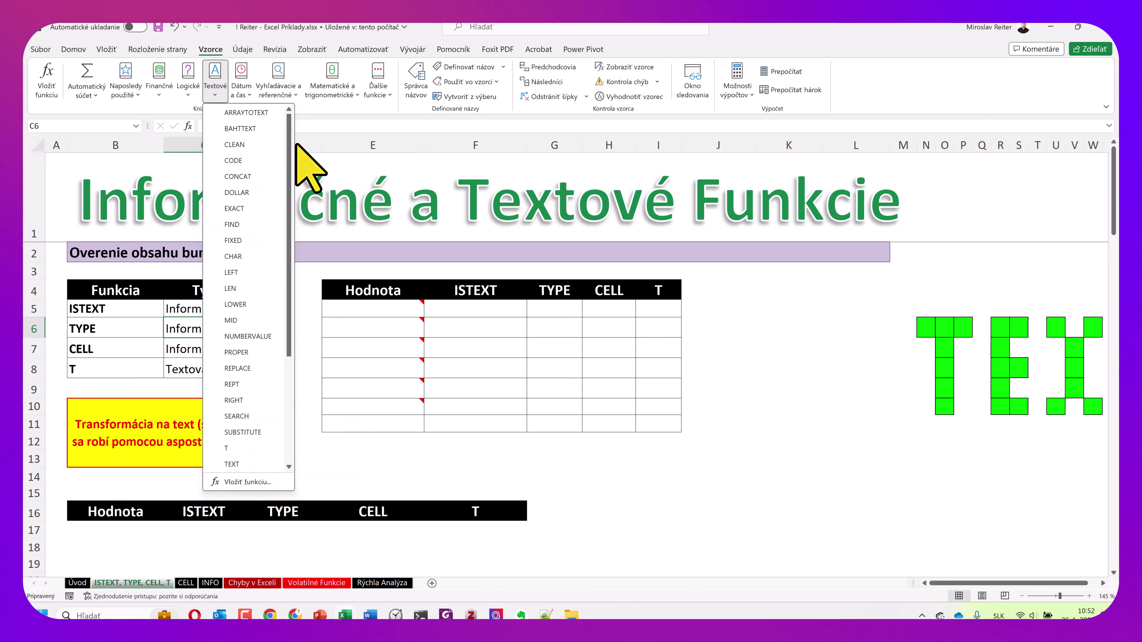
left_click(377, 111)
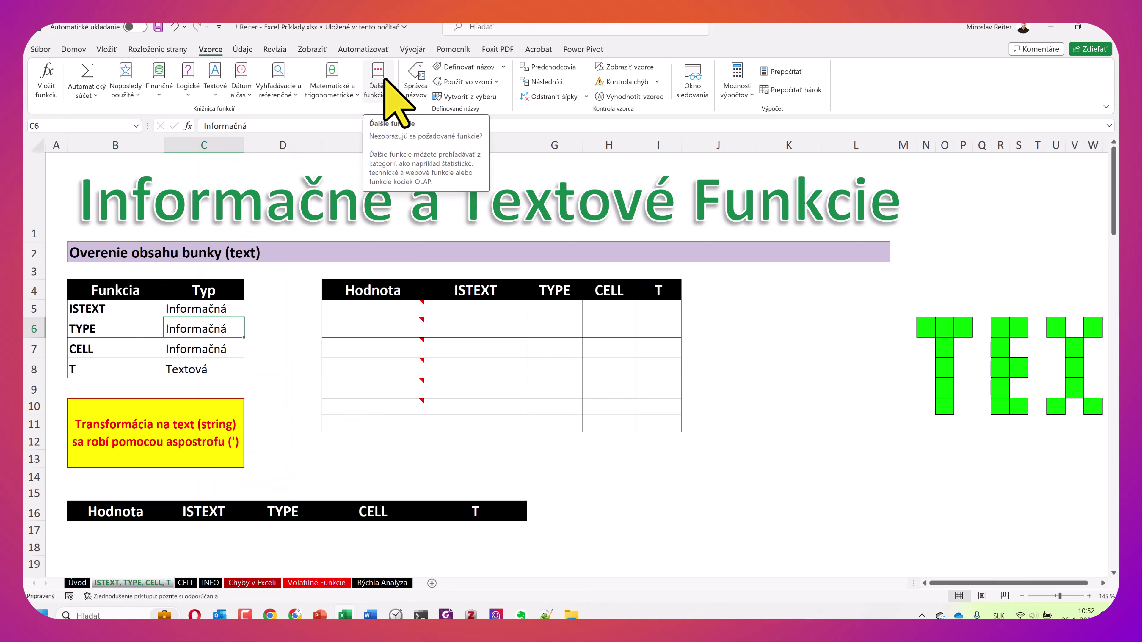
left_click(380, 93)
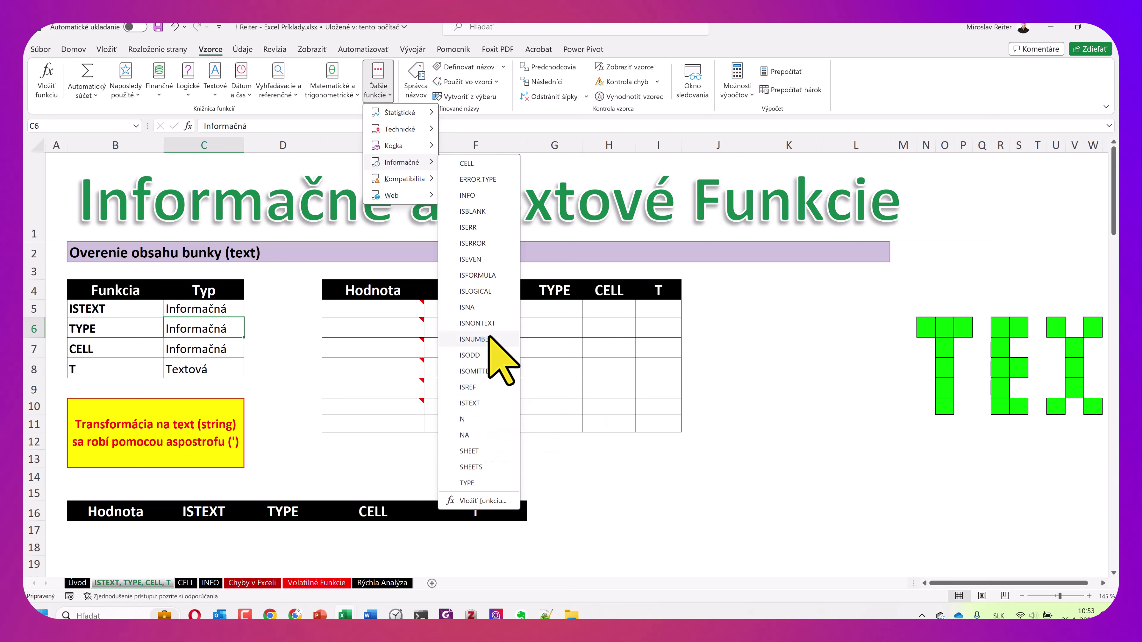
mouse_move(401, 162)
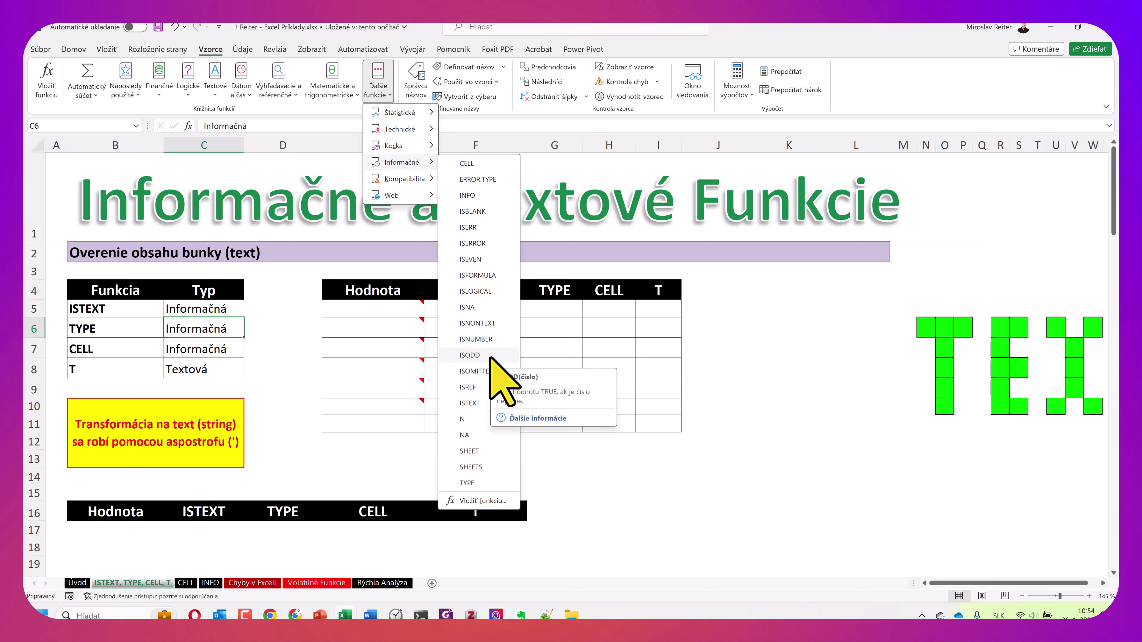
left_click(187, 93)
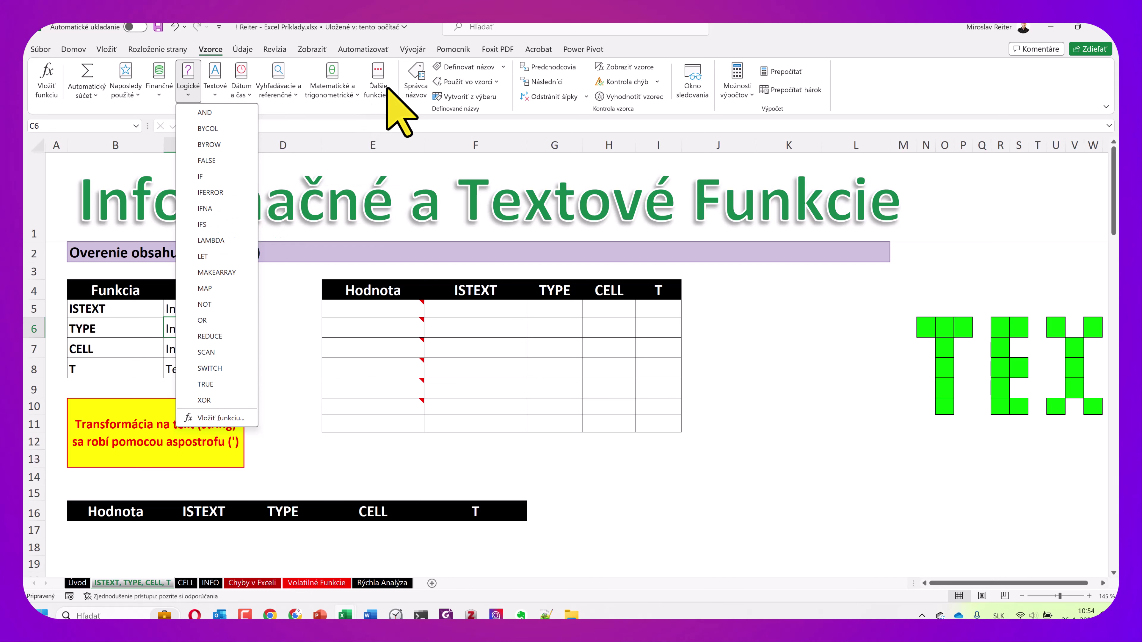
left_click(289, 94)
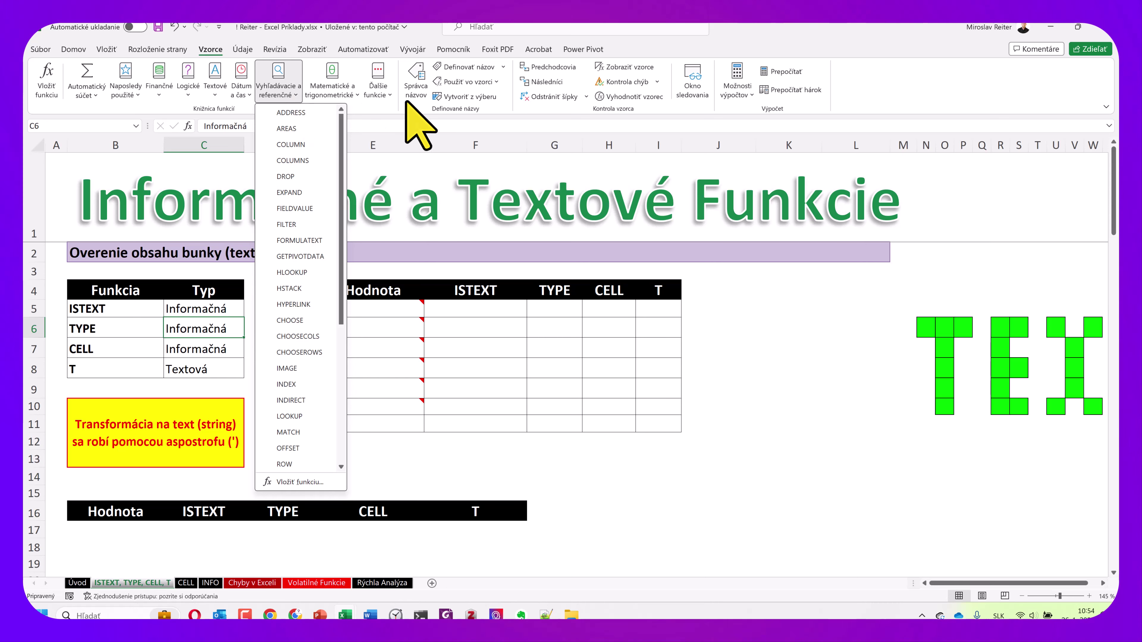
left_click(383, 92)
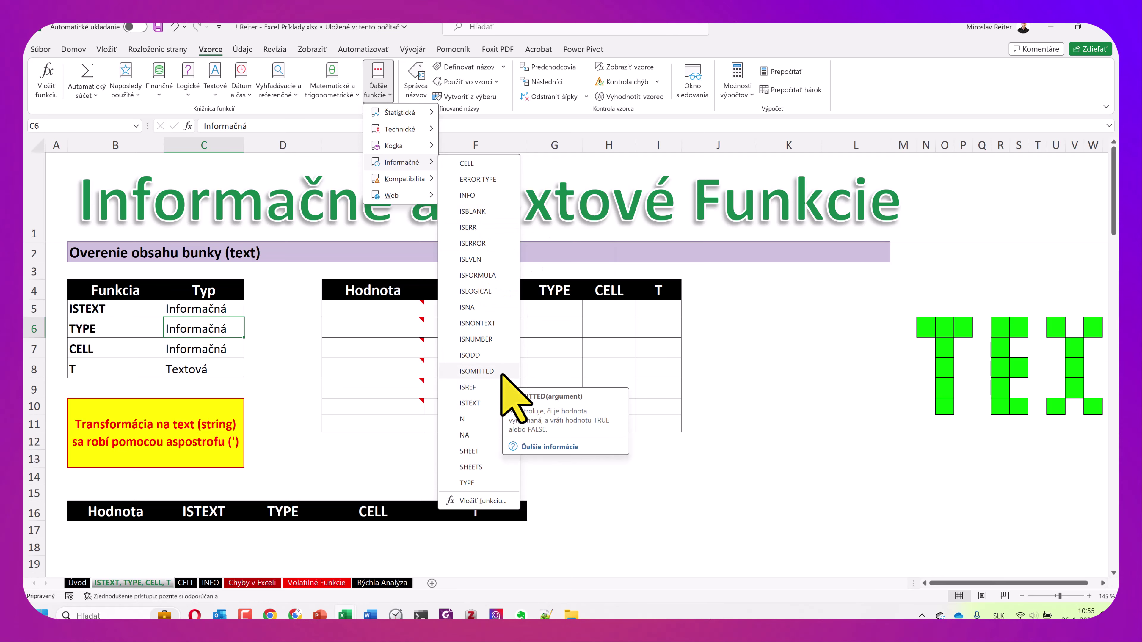
mouse_move(401, 162)
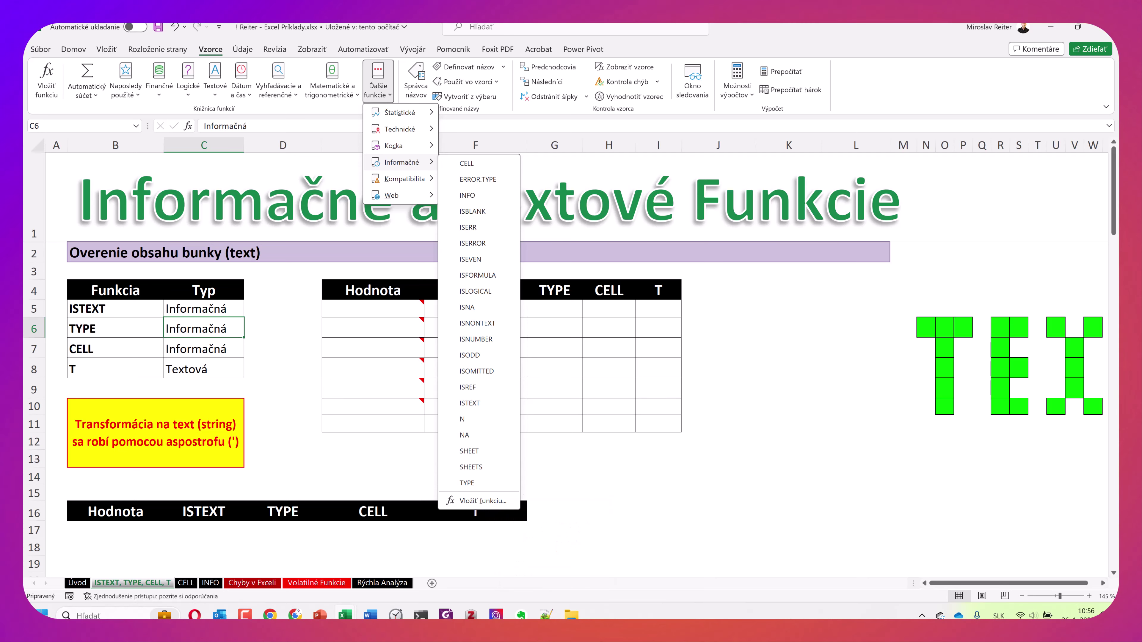
Enter 105 in E5 and Text in E6 of the Hodnota column, then show the Home ribbon.
left_click(178, 306)
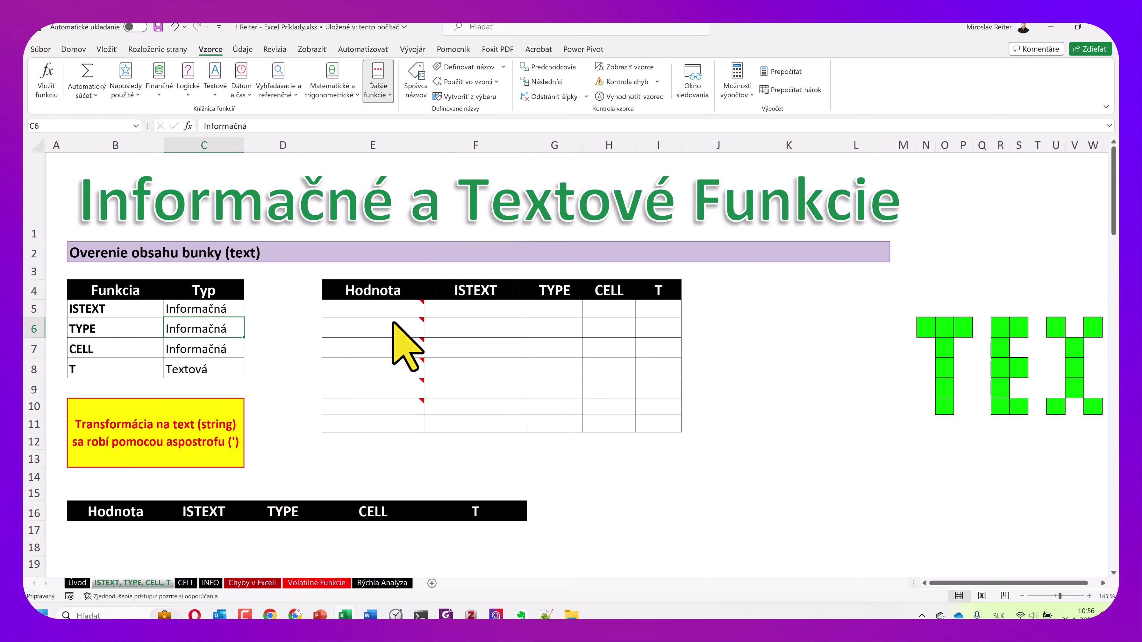
left_click(377, 294)
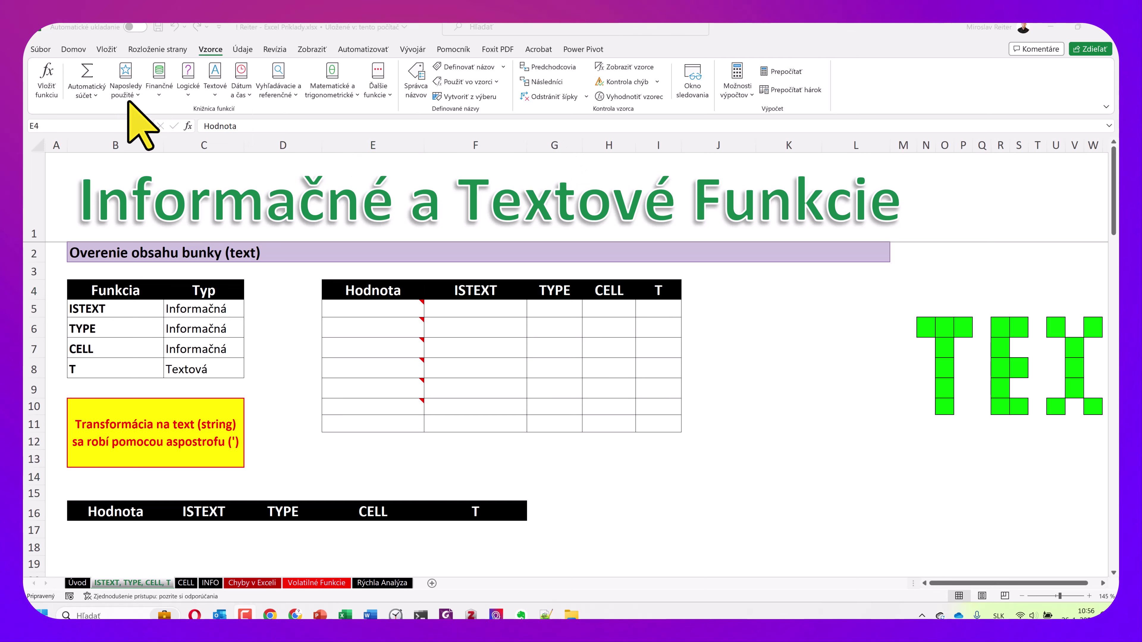
left_click(385, 311)
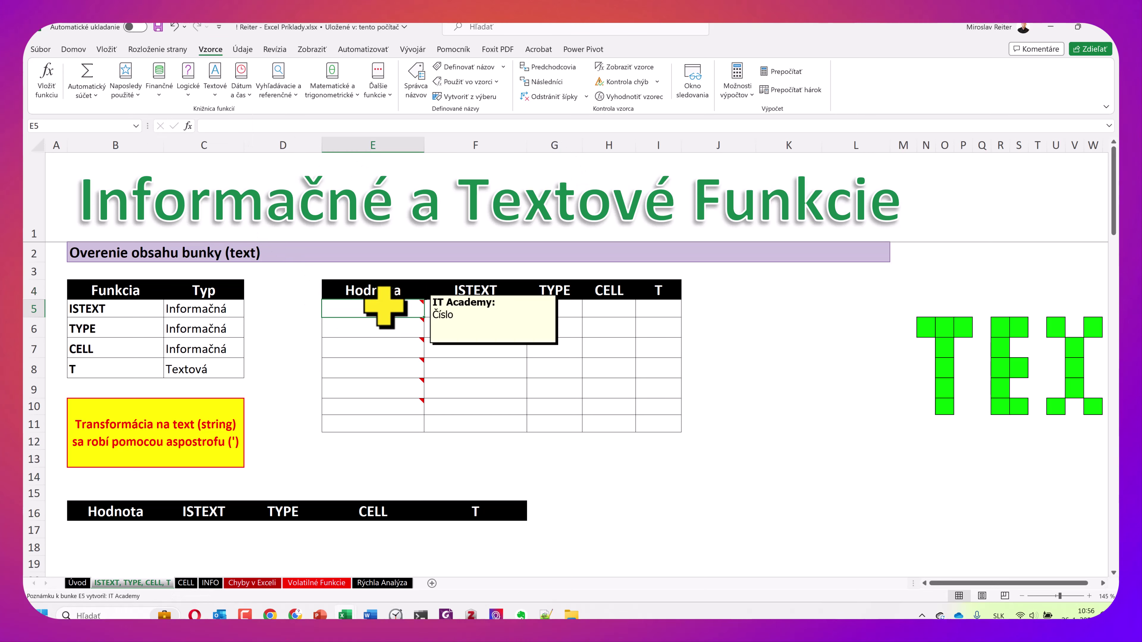
type("105")
key("Return")
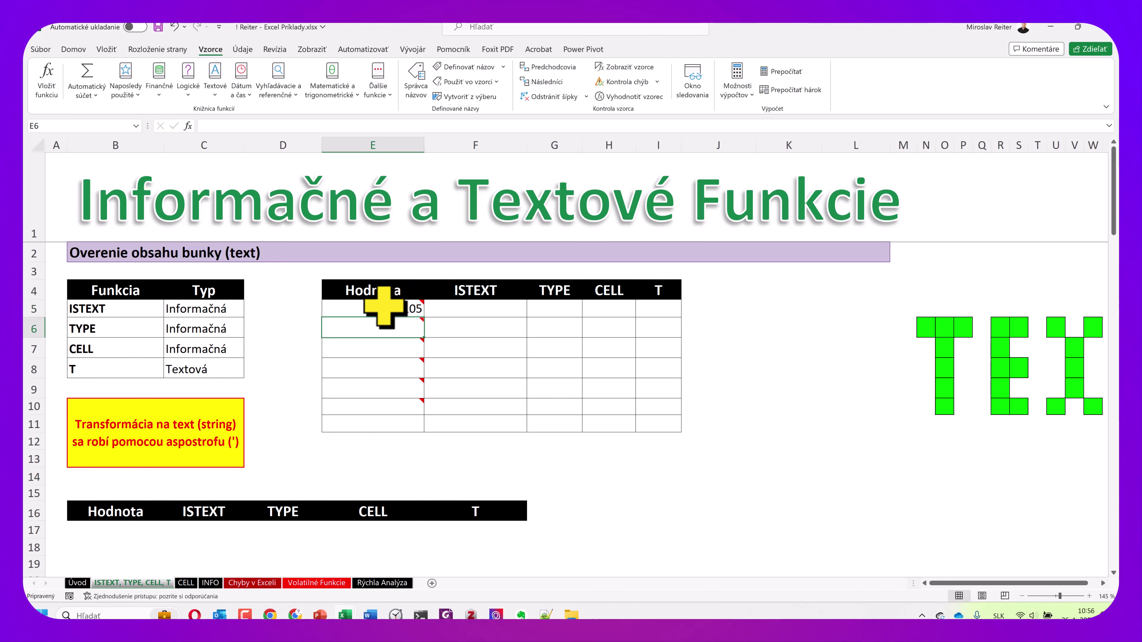
type("Text")
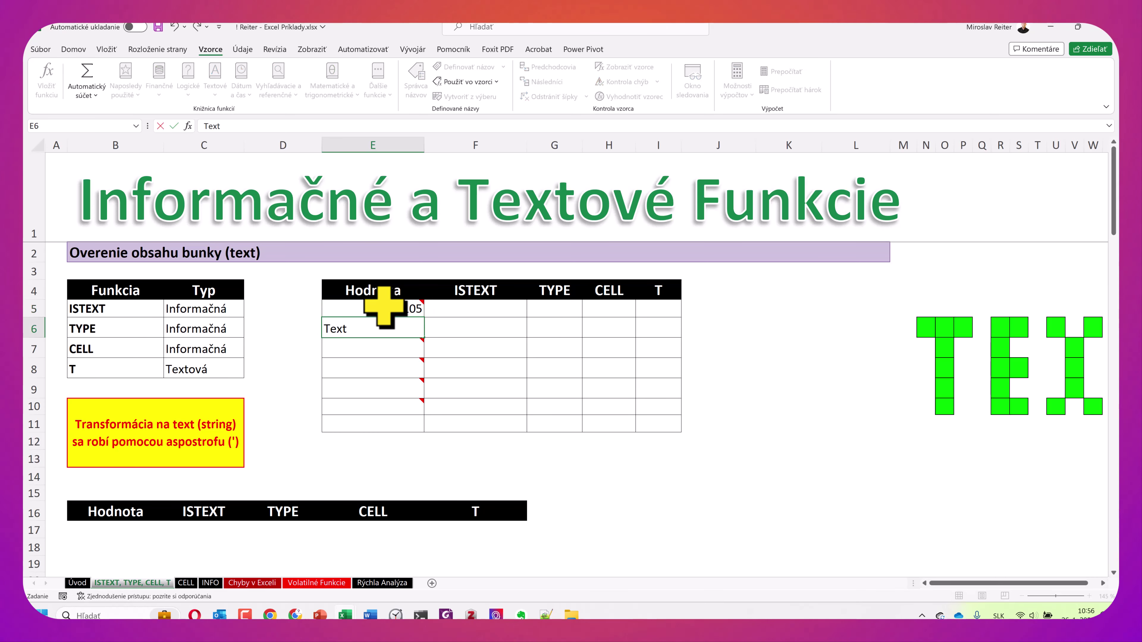
key("Return")
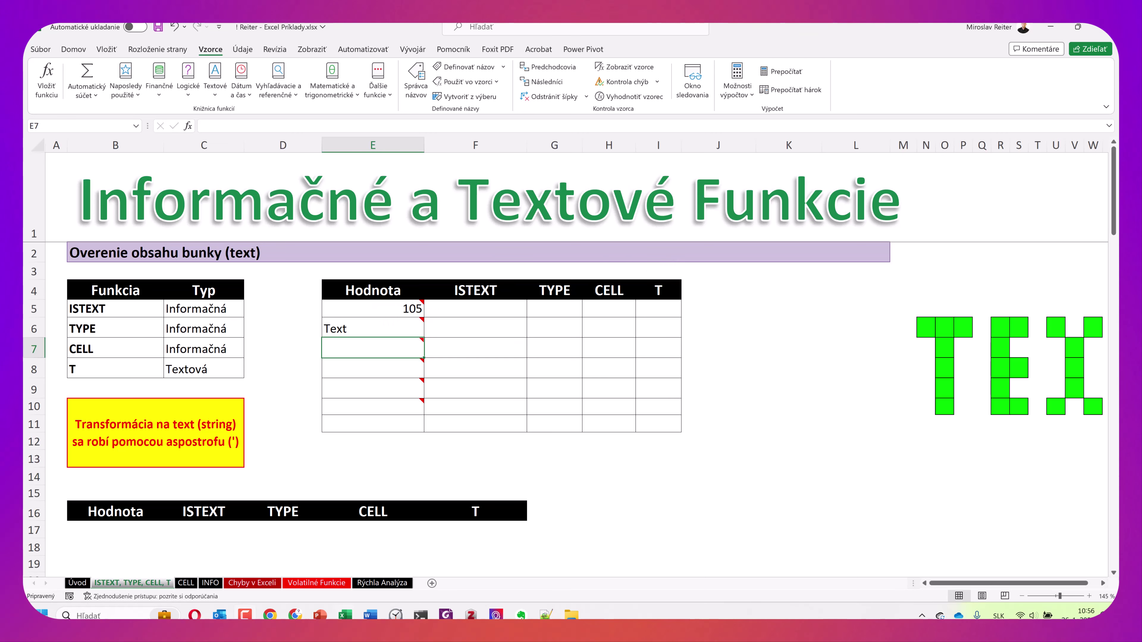
left_click(73, 49)
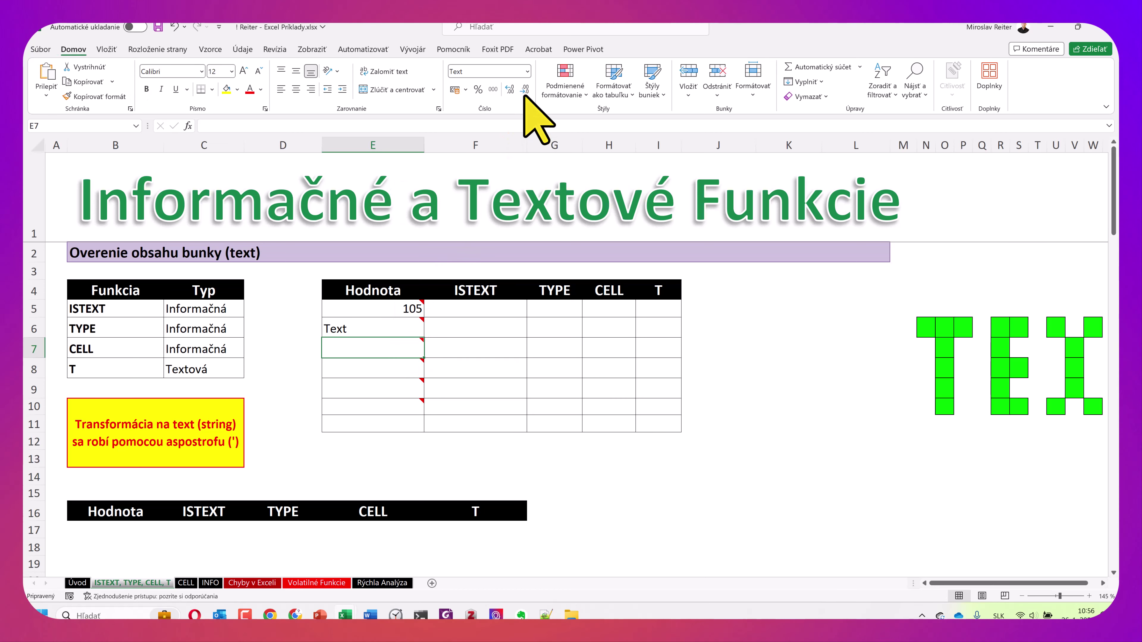
Give E7 the Text number format and enter 105 so it is stored as text.
left_click(527, 72)
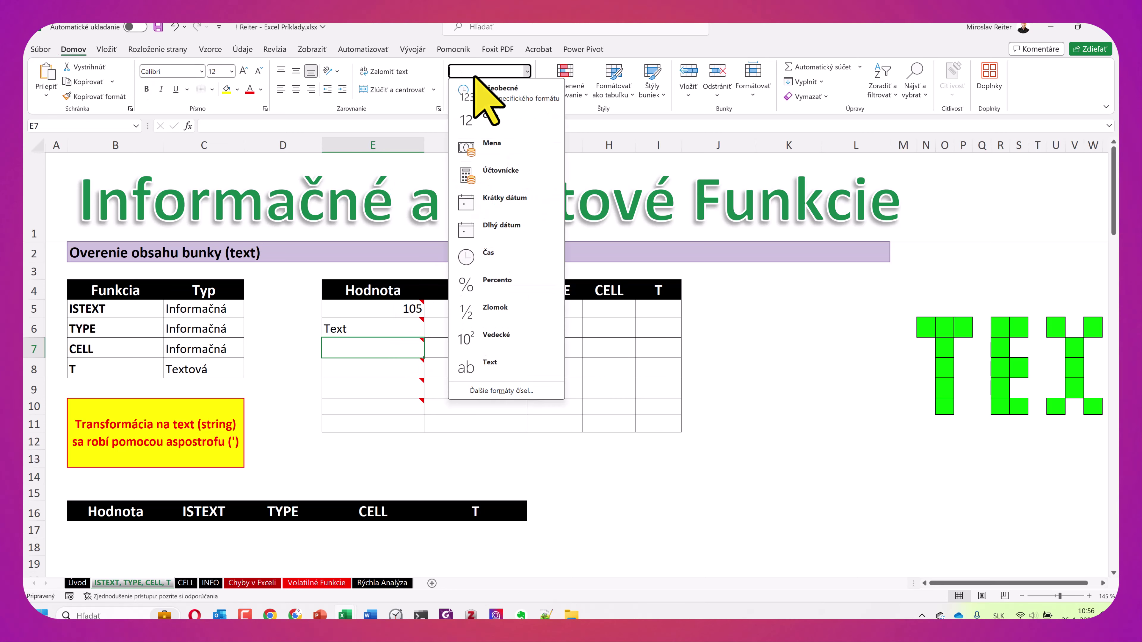
left_click(504, 366)
mouse_move(372, 348)
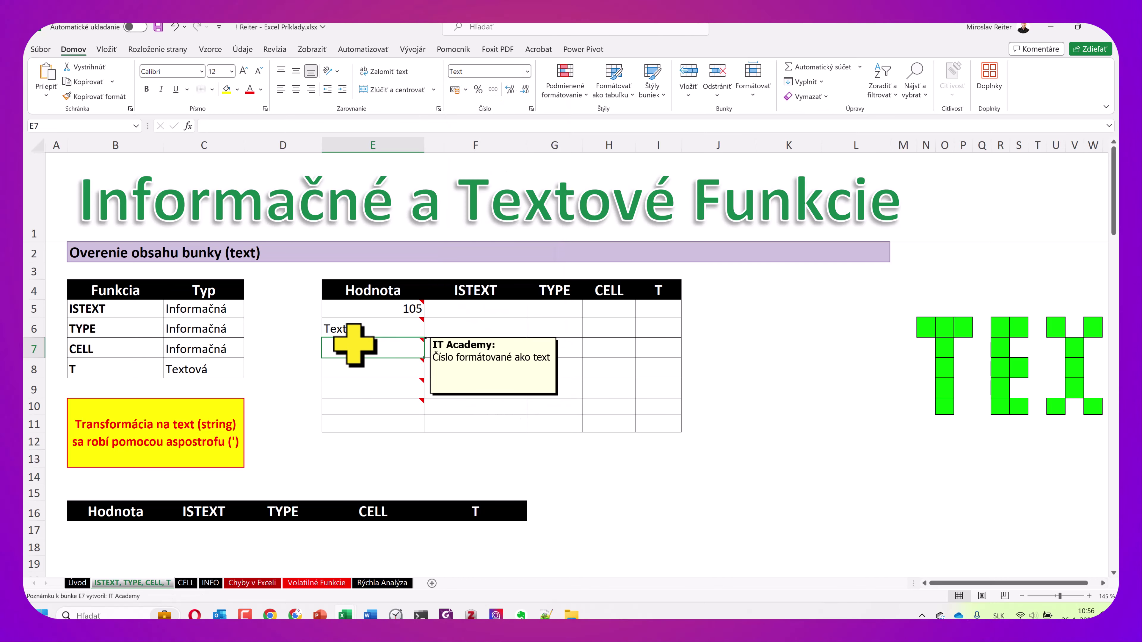
type("105")
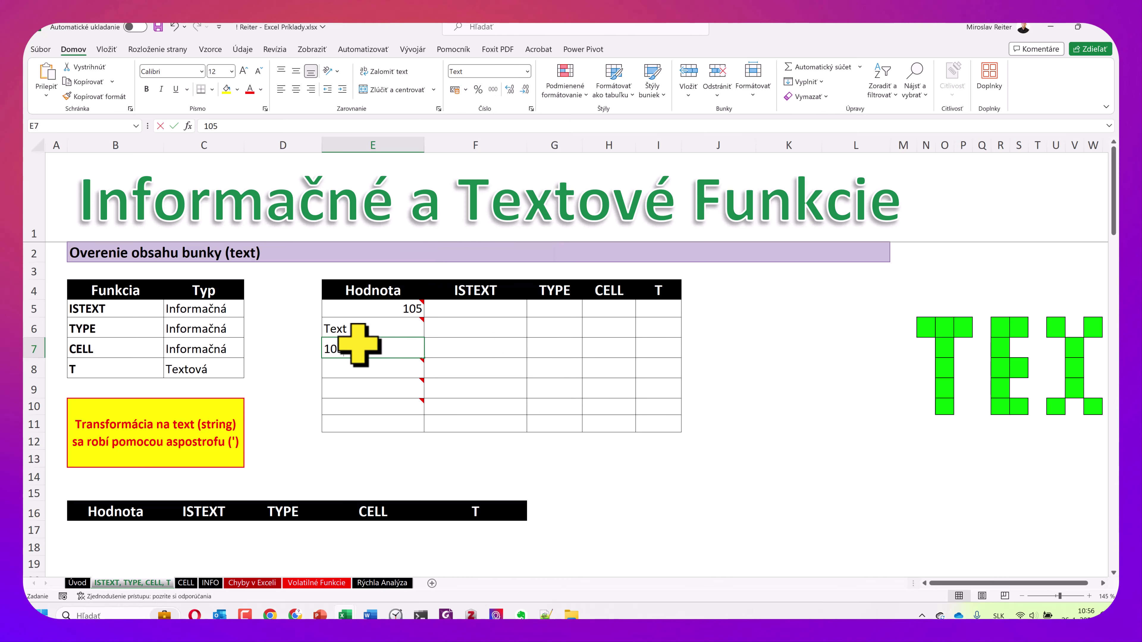
key("Return")
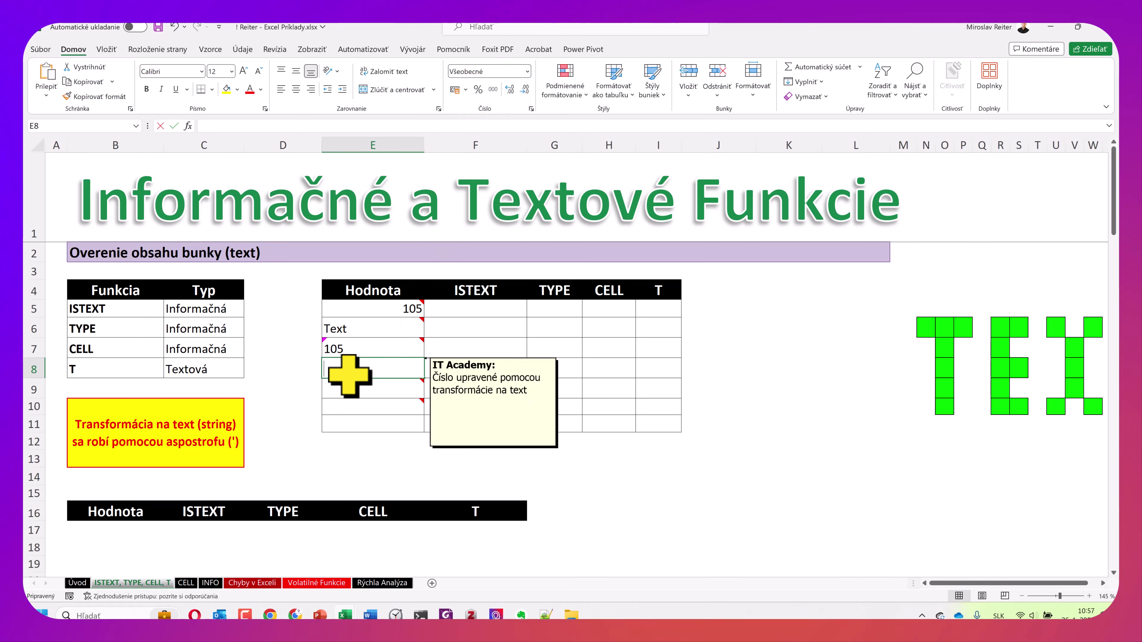
Enter 105 in E8, =5+5 in E9, '=5+5 in E10 and '123 in E11.
type("105")
key("Return")
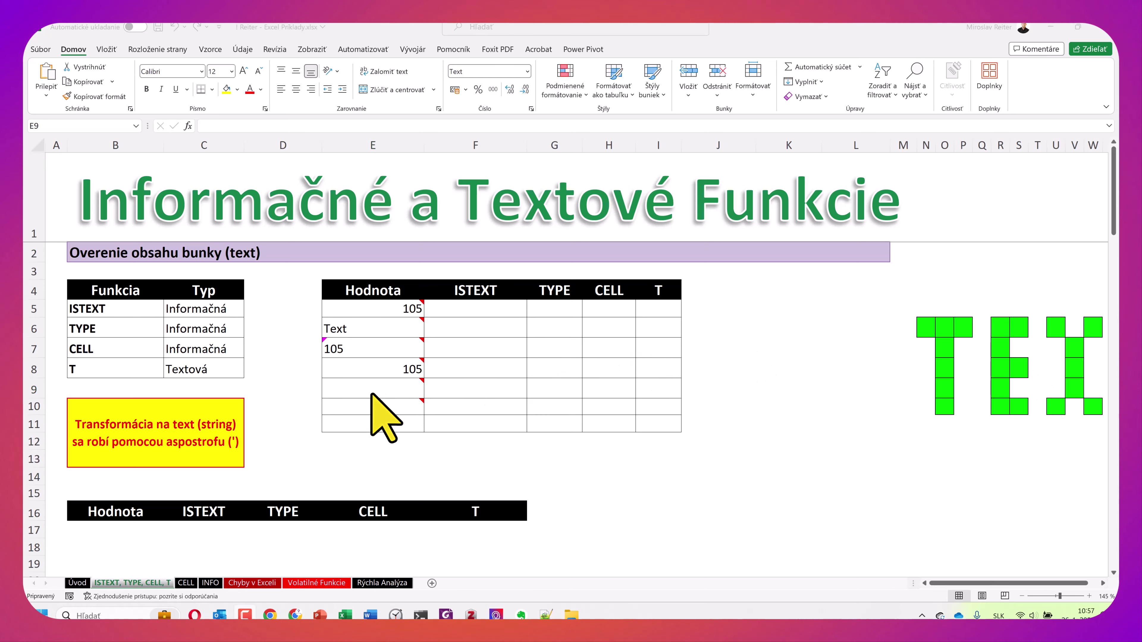
mouse_move(372, 388)
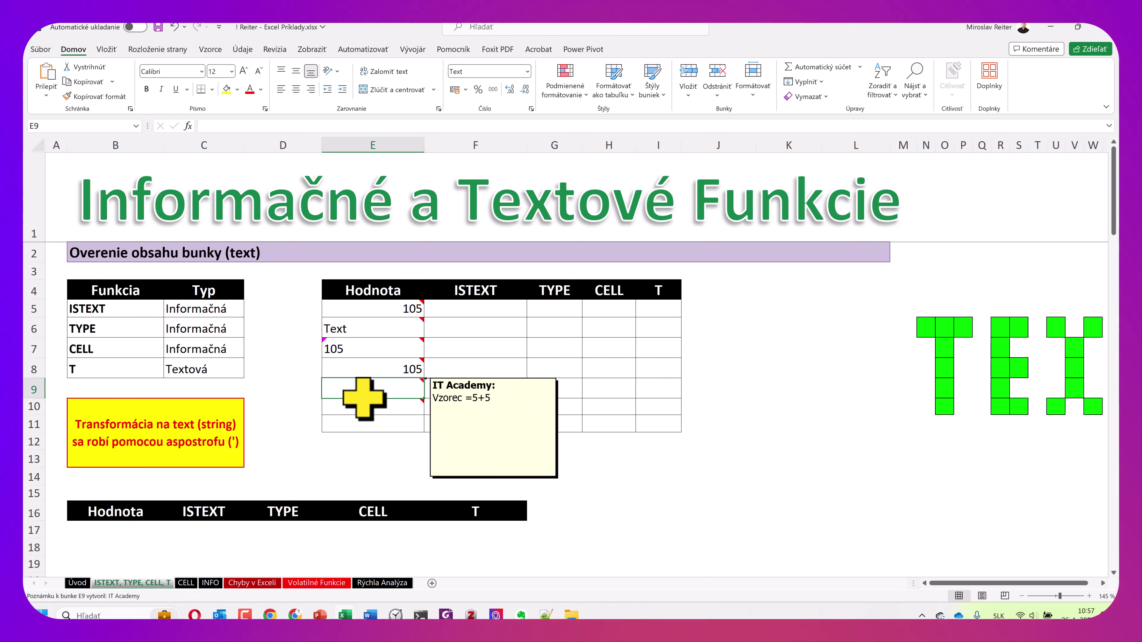
type("=")
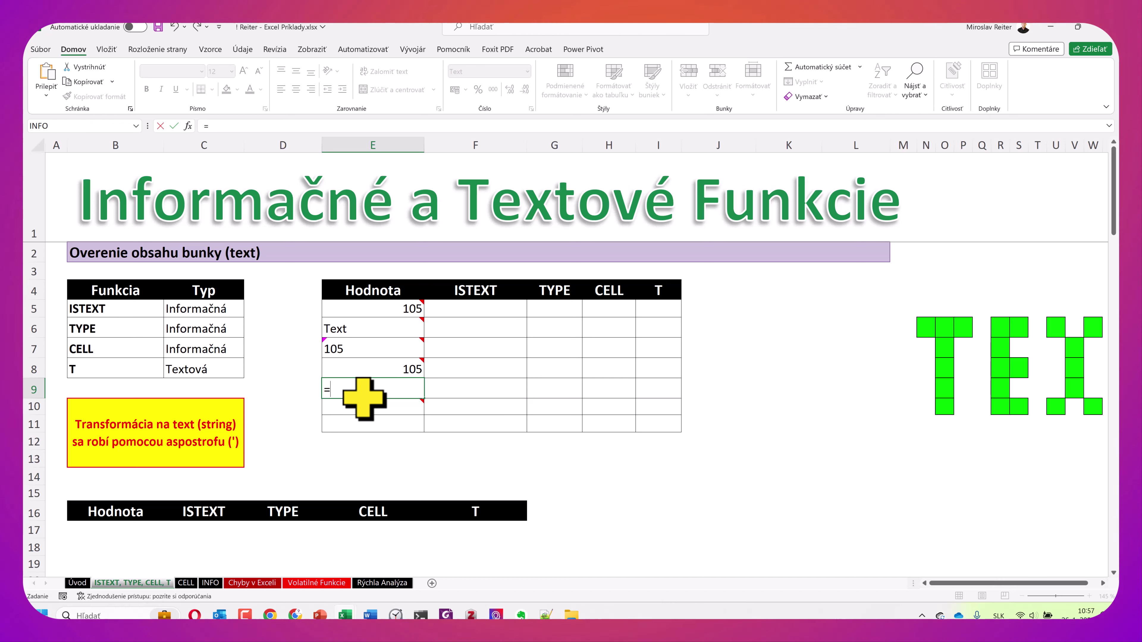
type("5+5")
key("Return")
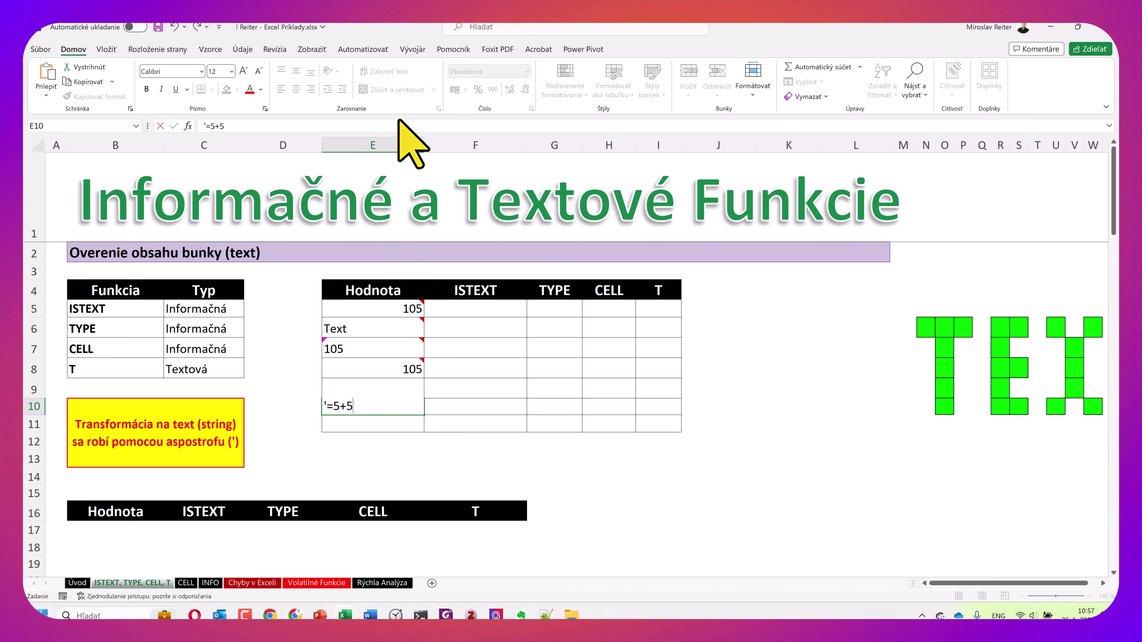
key("Return")
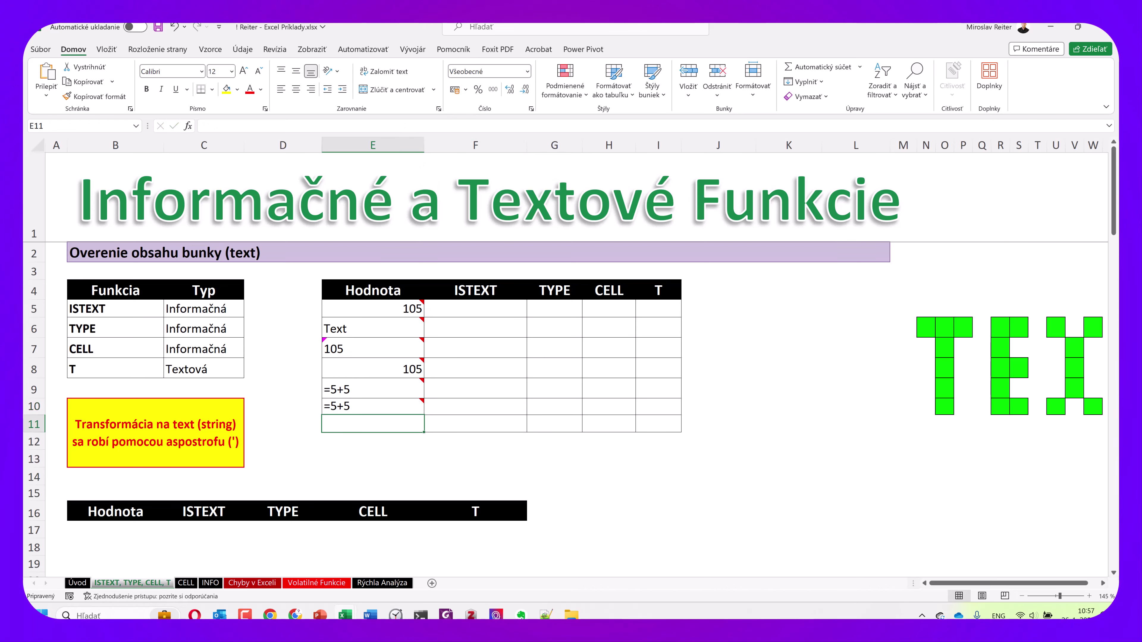
left_click(351, 424)
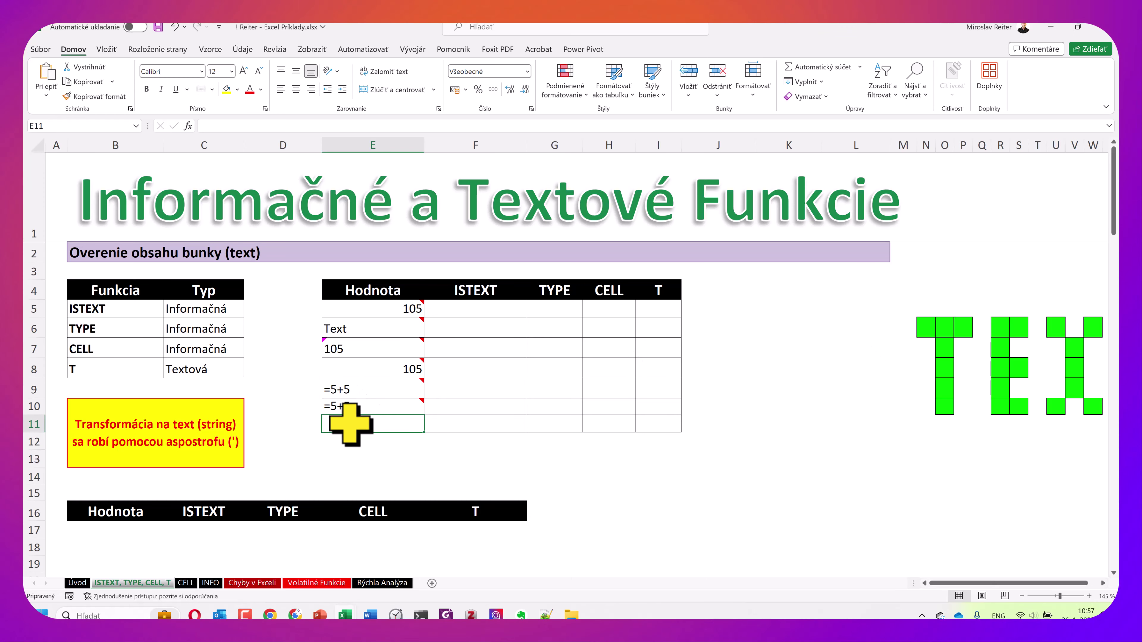
type("'")
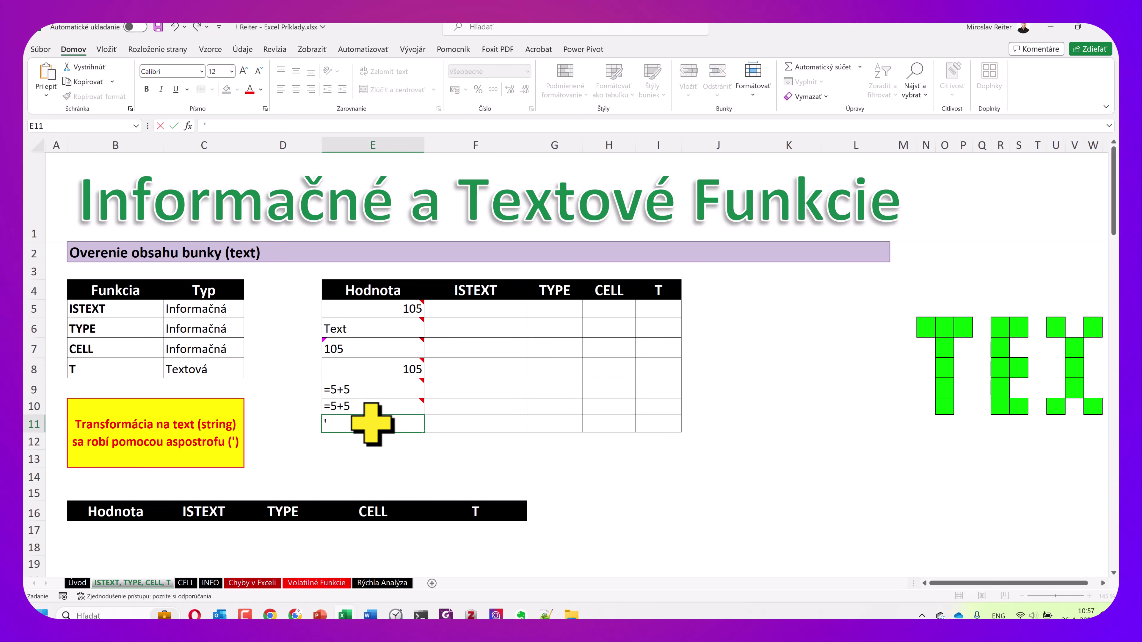
type("123")
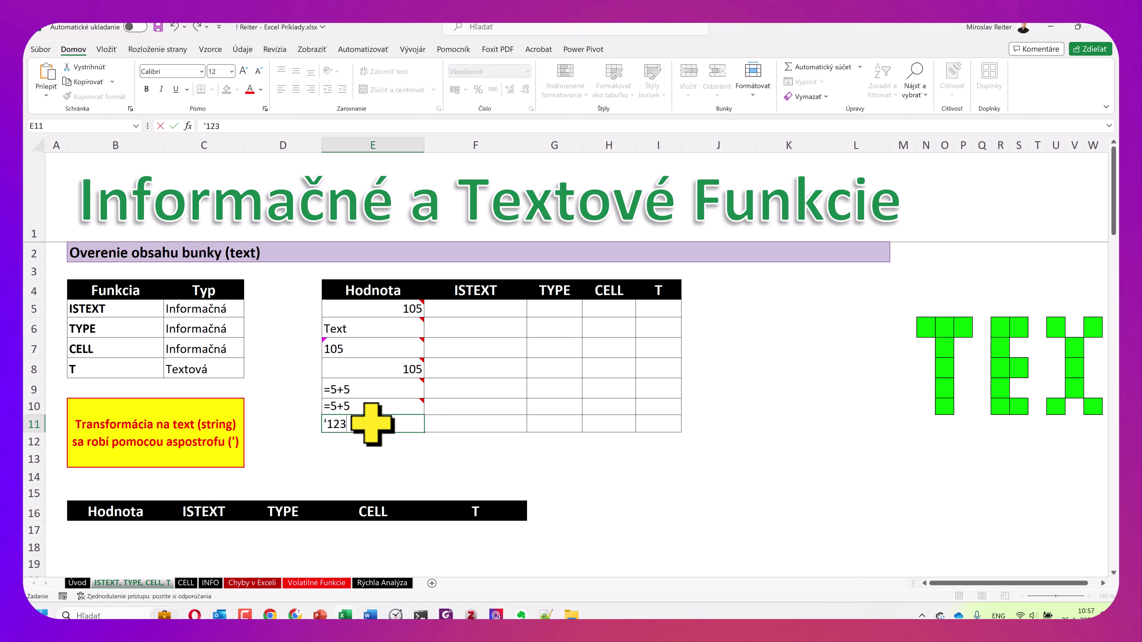
key("Return")
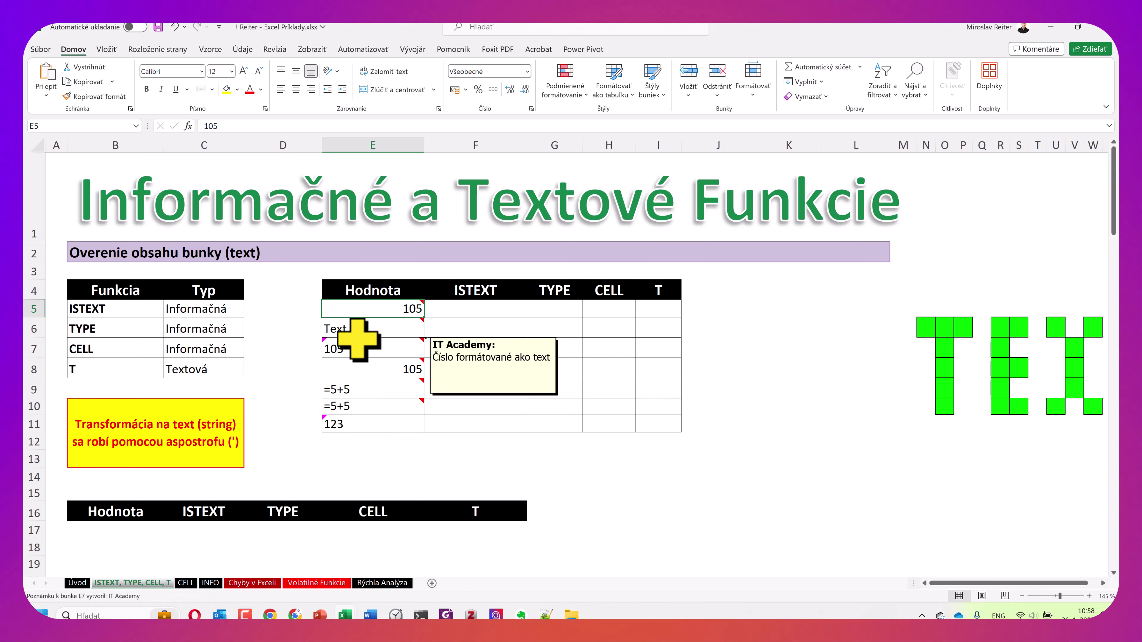
mouse_move(373, 309)
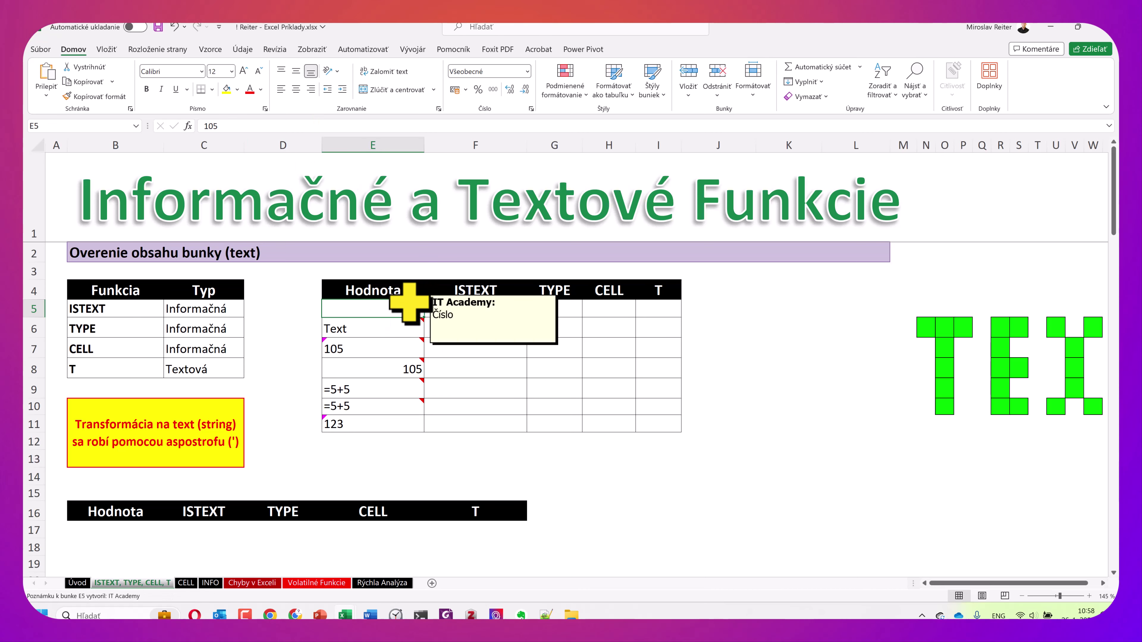
left_click(373, 329)
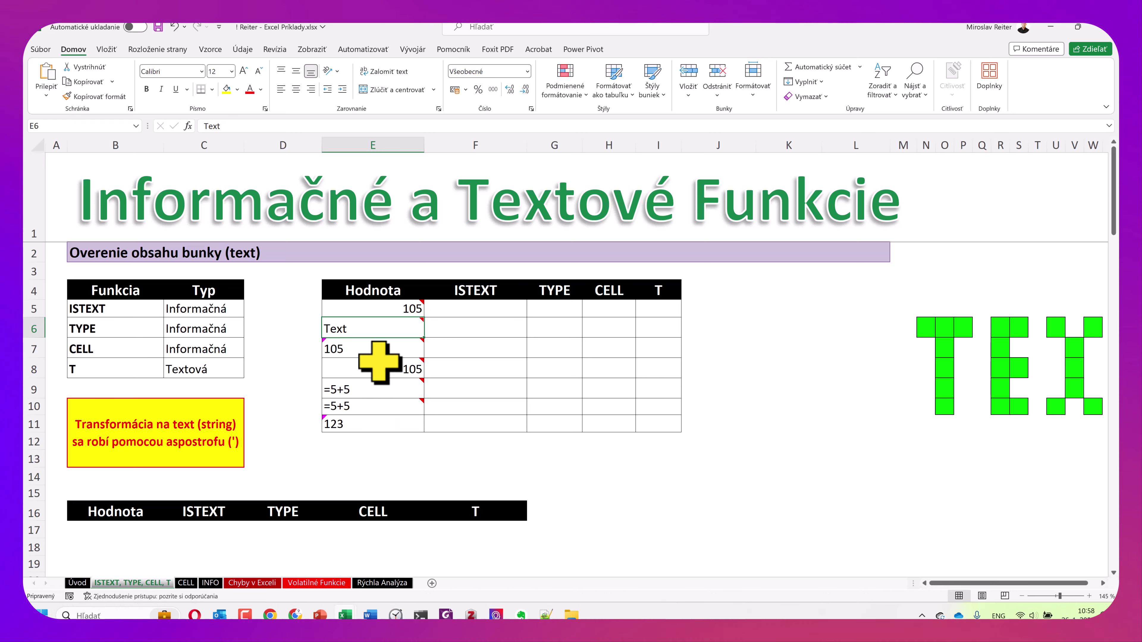
left_click_drag(377, 308, 371, 423)
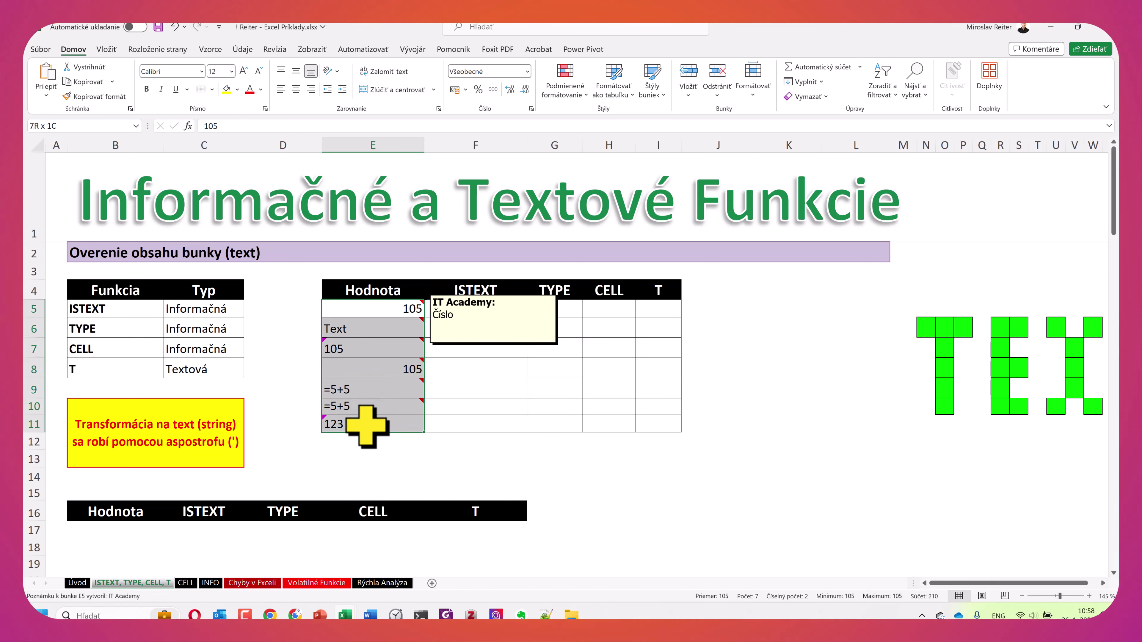
left_click(295, 89)
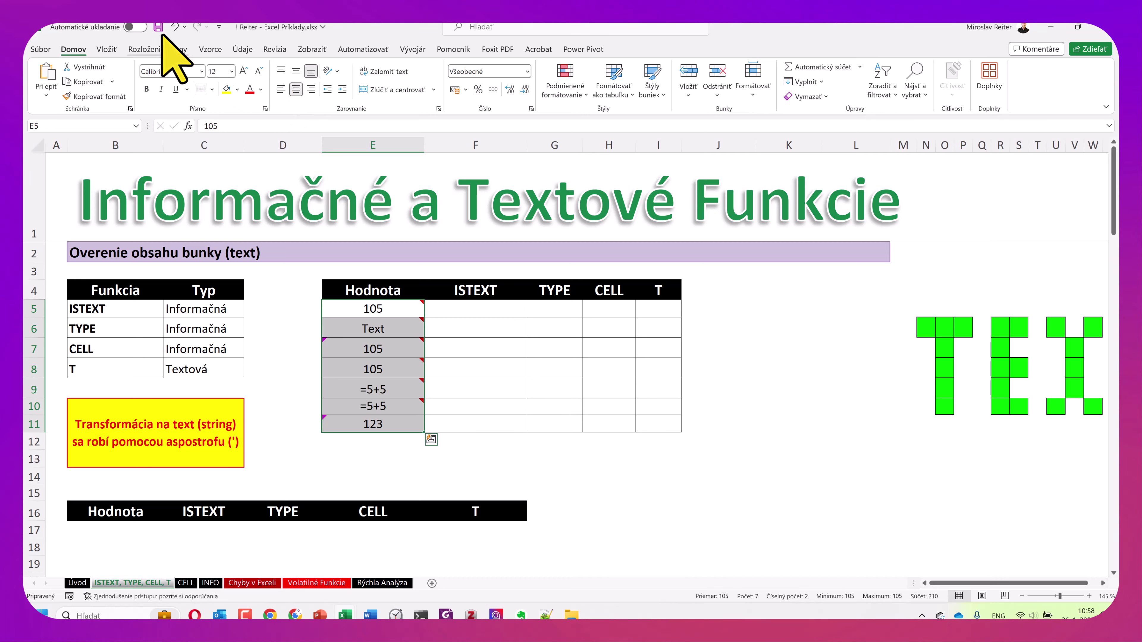
left_click(458, 315)
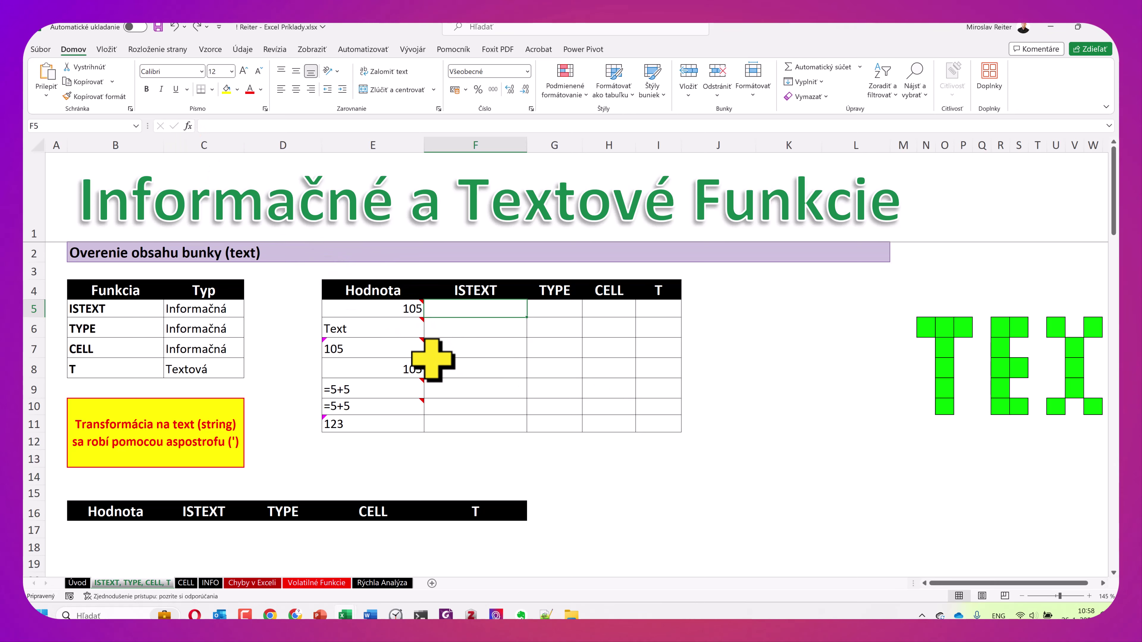
Insert =ISTEXT(E5) into F5 from the Všetky function category, returning FALSE for 105.
key("shift+F3")
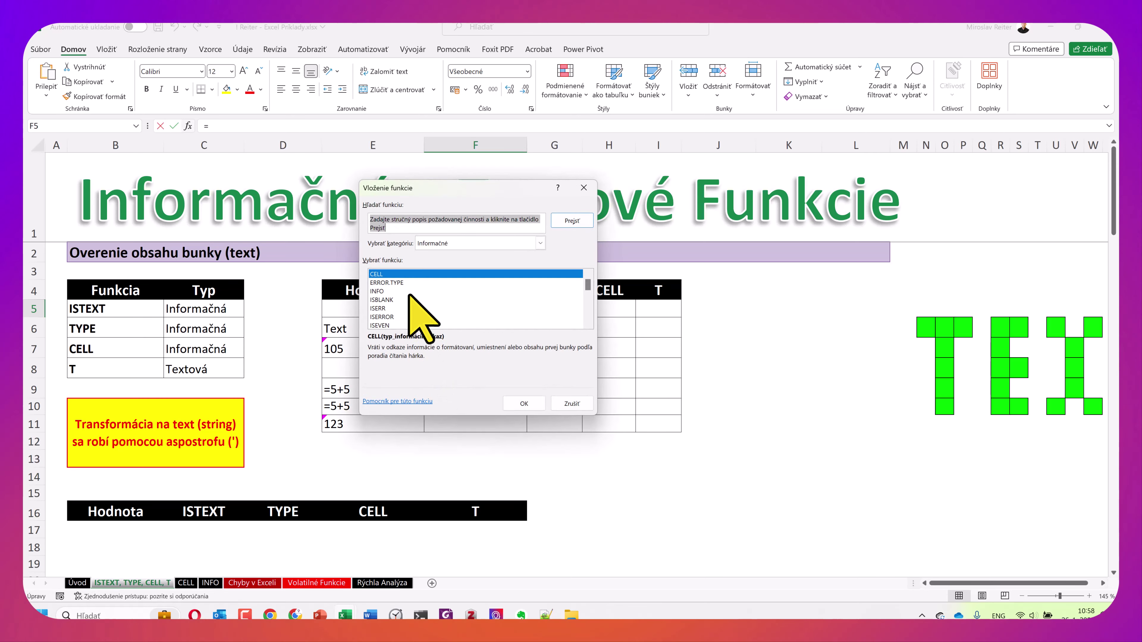
left_click(431, 245)
left_click(435, 266)
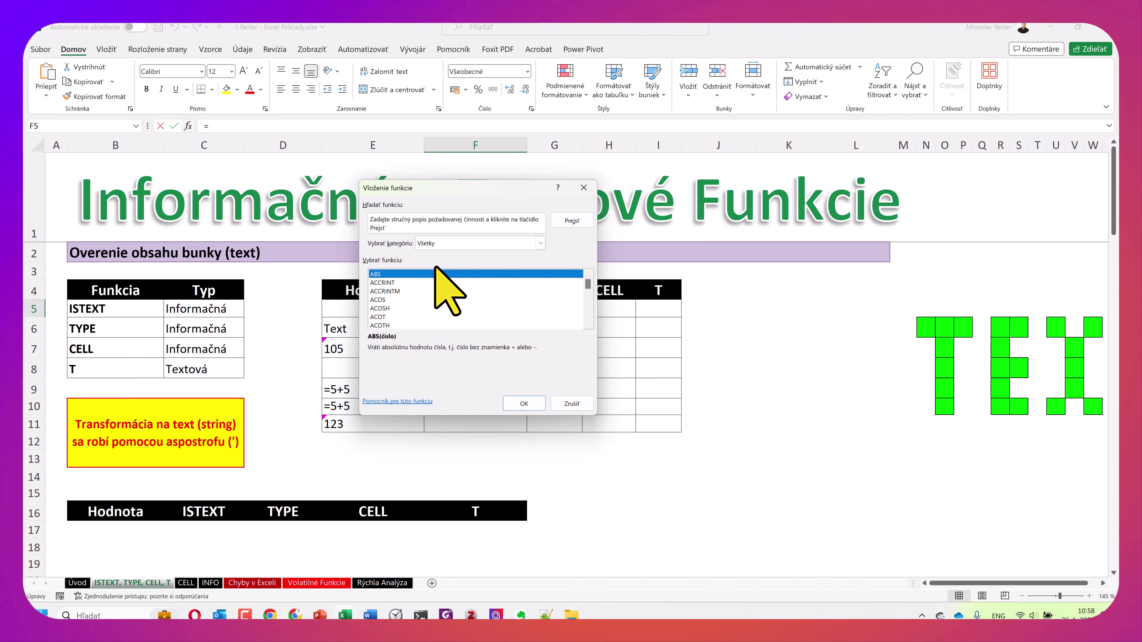
left_click_drag(435, 188, 579, 211)
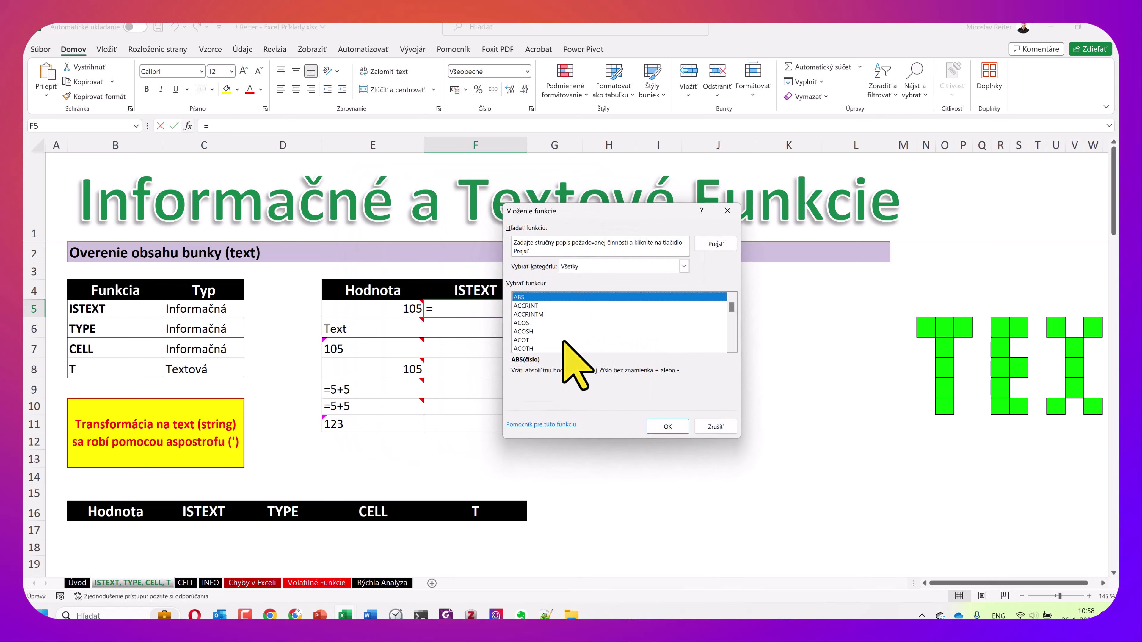
left_click(565, 313)
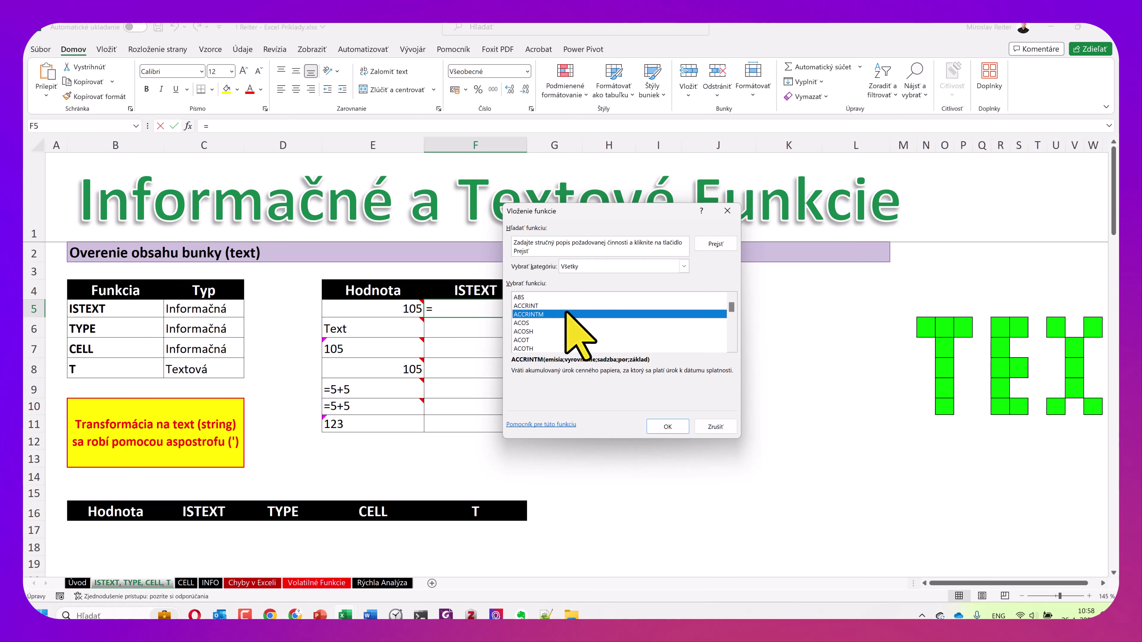
type("ist")
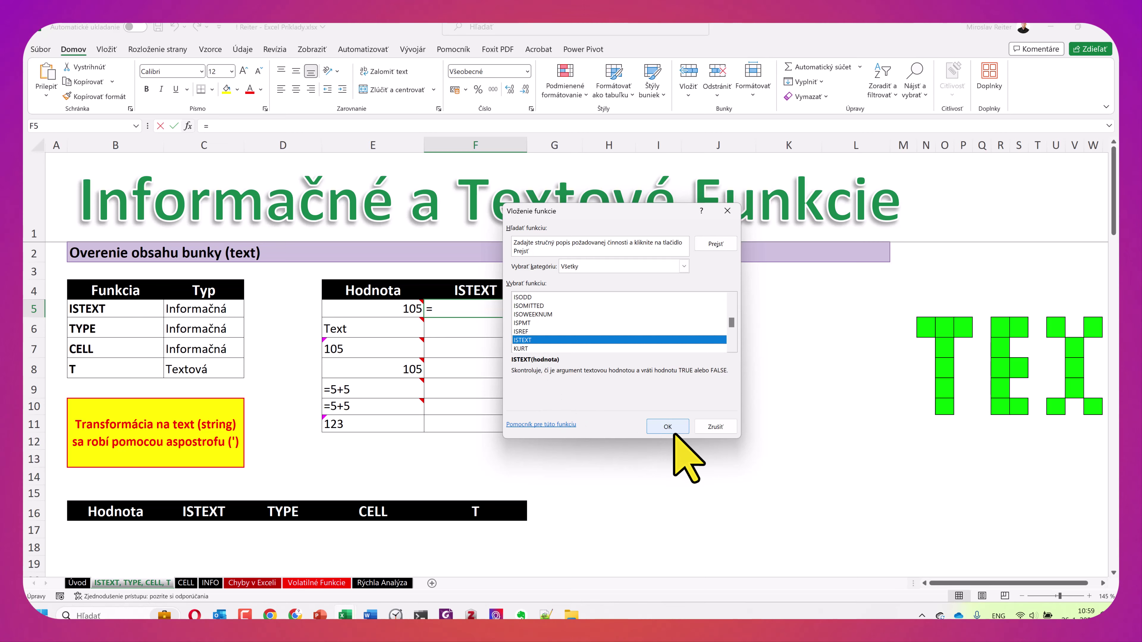
left_click(668, 426)
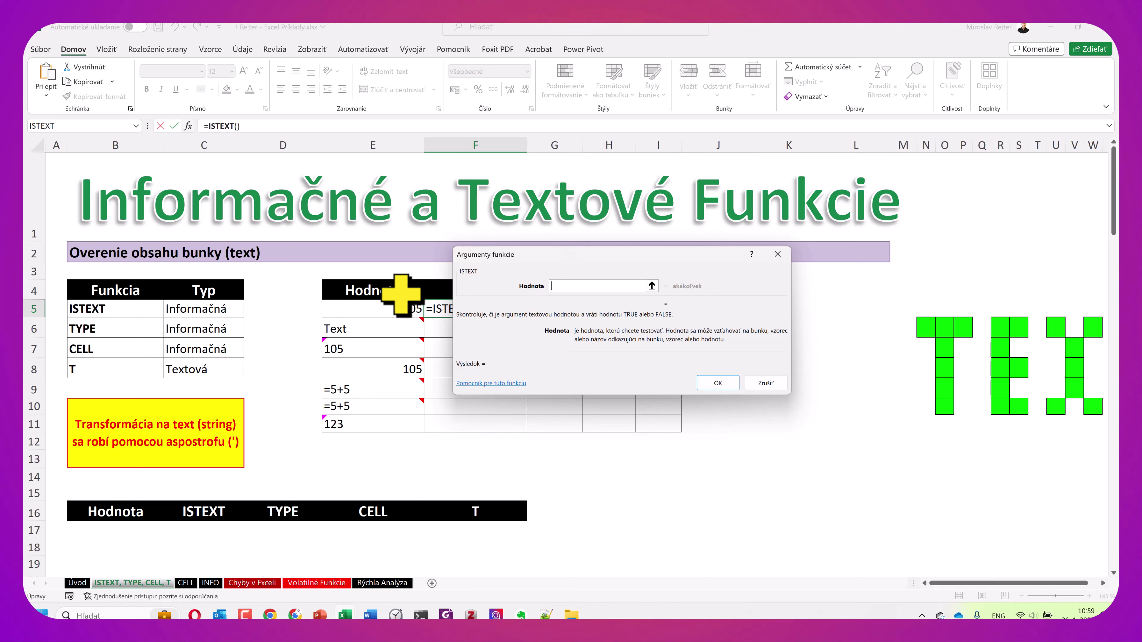
left_click(376, 311)
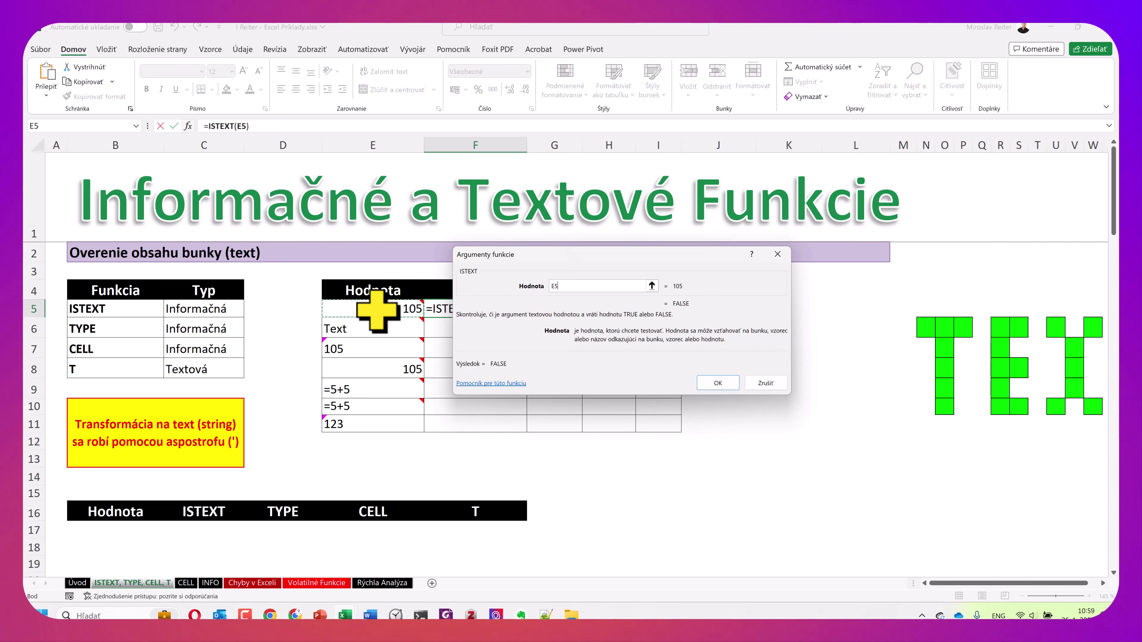
key("Return")
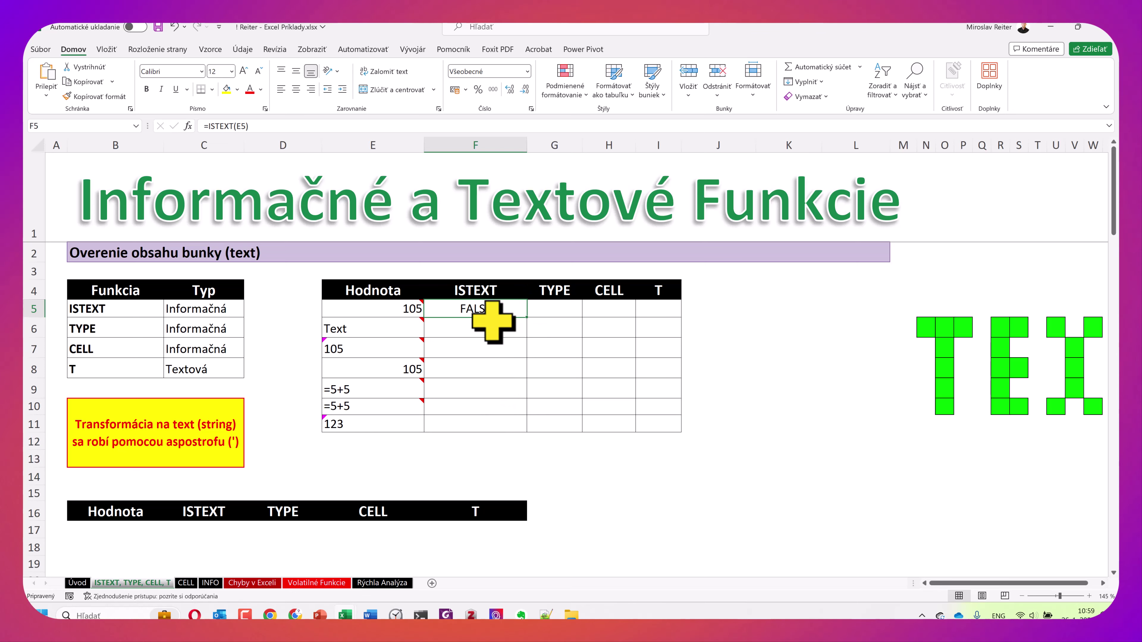
double_click(532, 322)
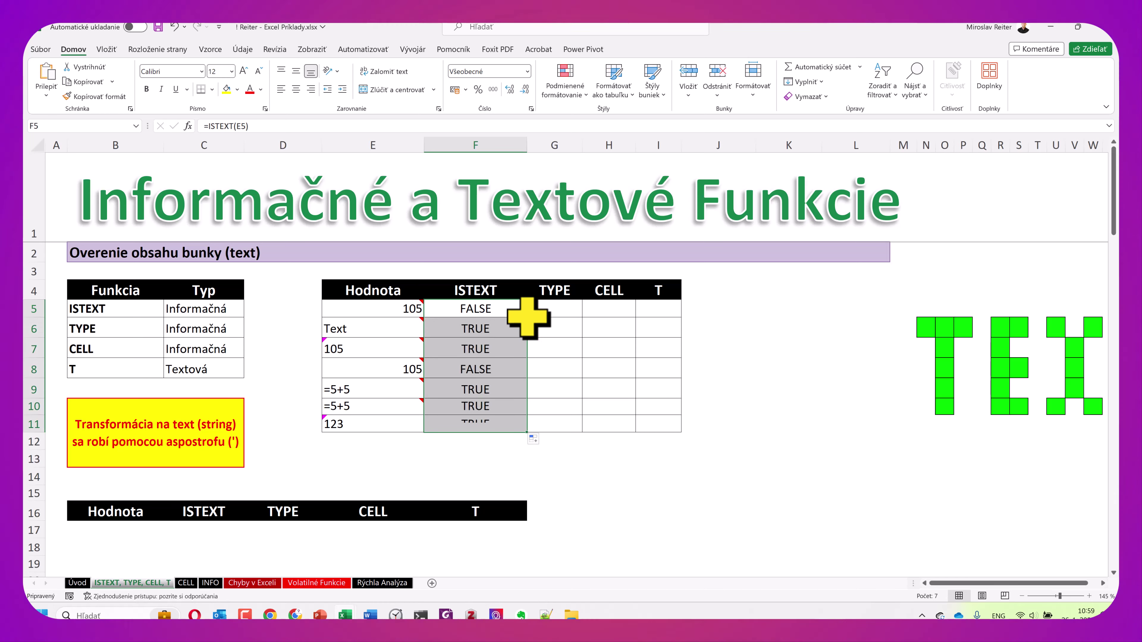
left_click(504, 337)
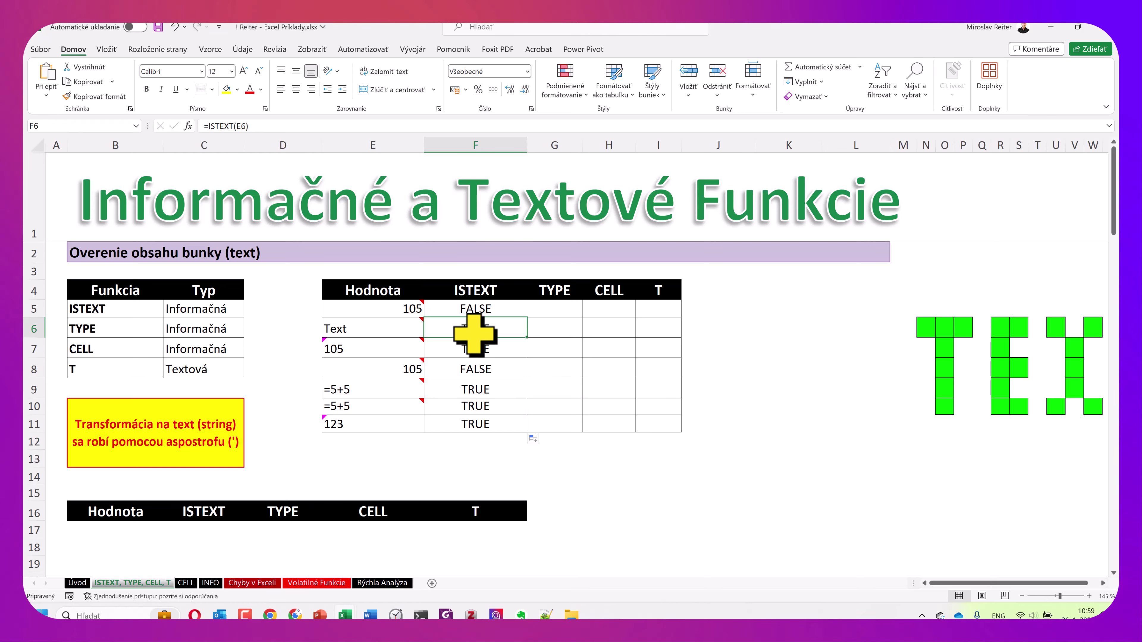
left_click(468, 347)
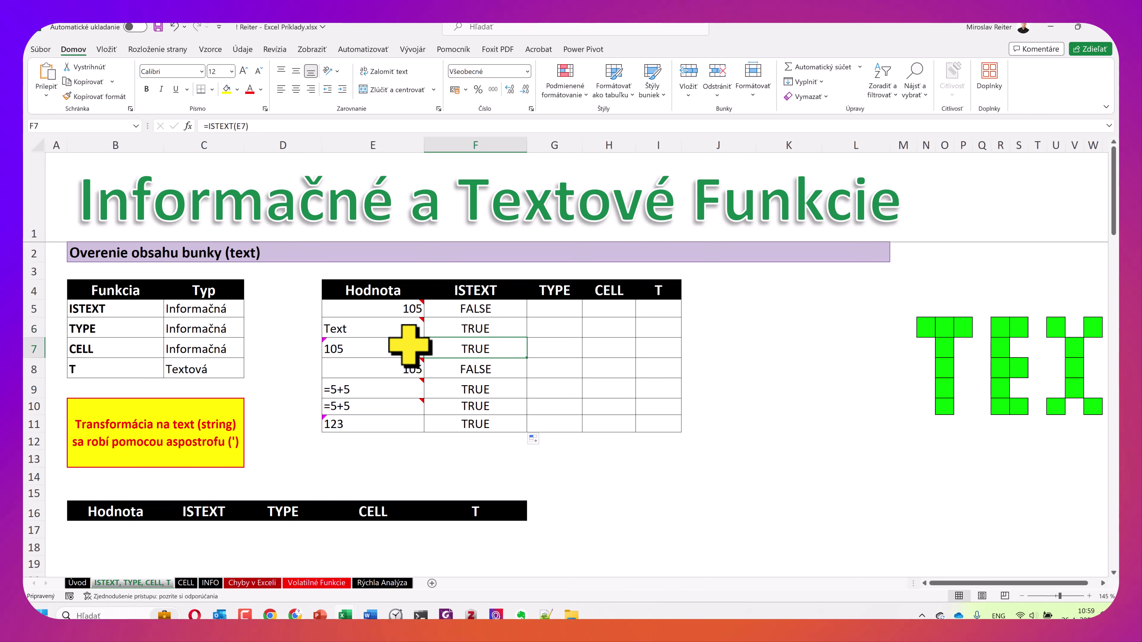
left_click(382, 345)
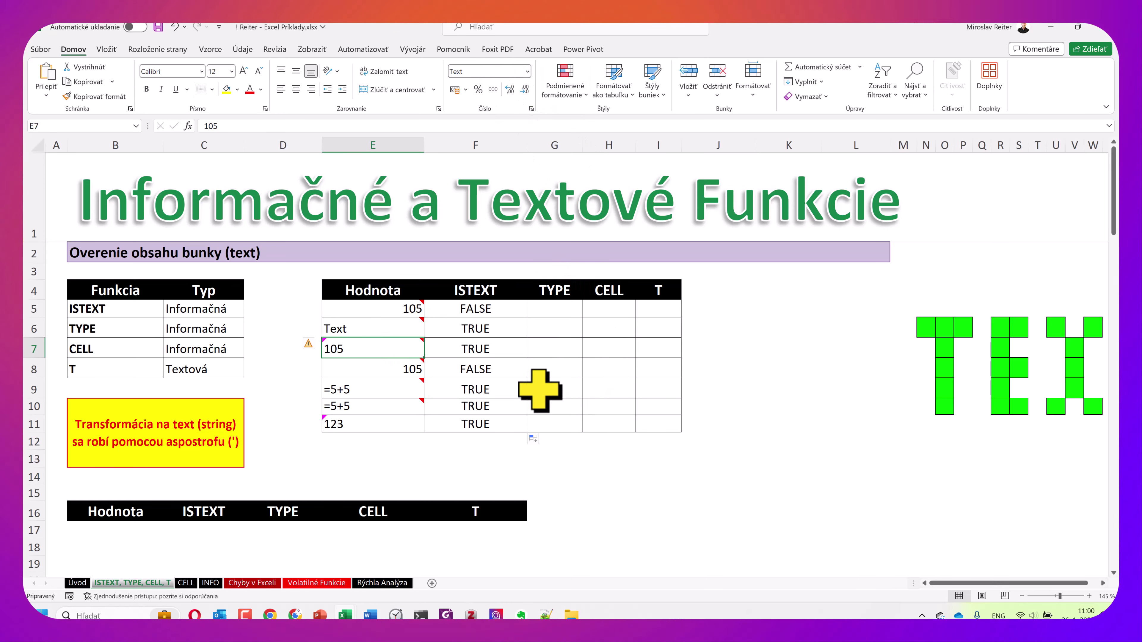
Format cell E8 as Text so its 105 becomes left-aligned.
left_click(484, 370)
left_click(346, 368)
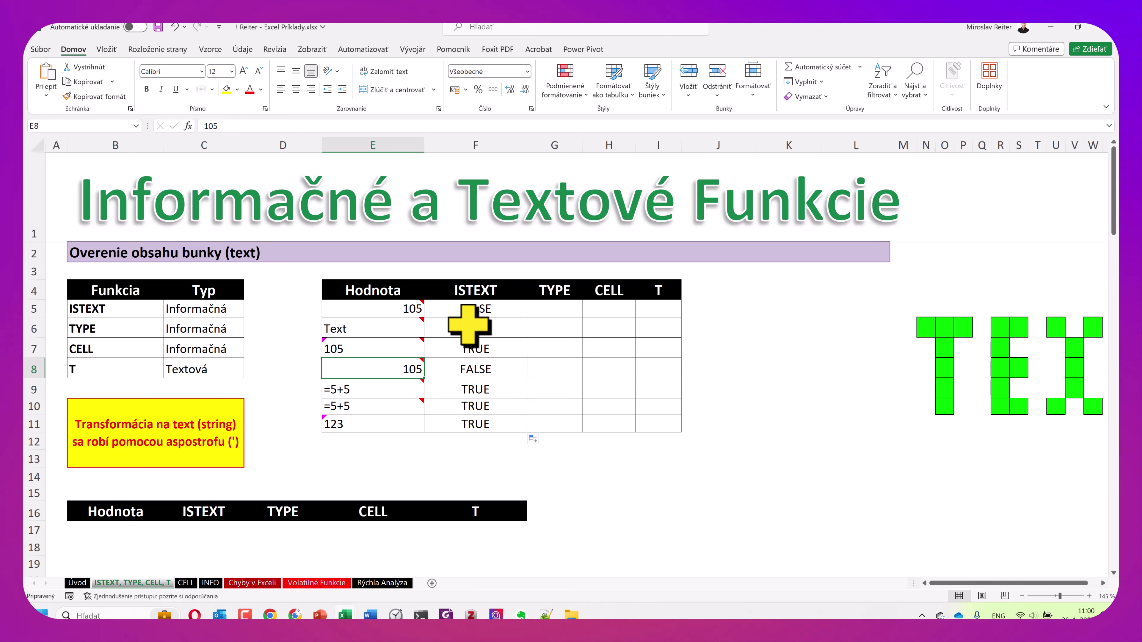
left_click(529, 73)
left_click(494, 376)
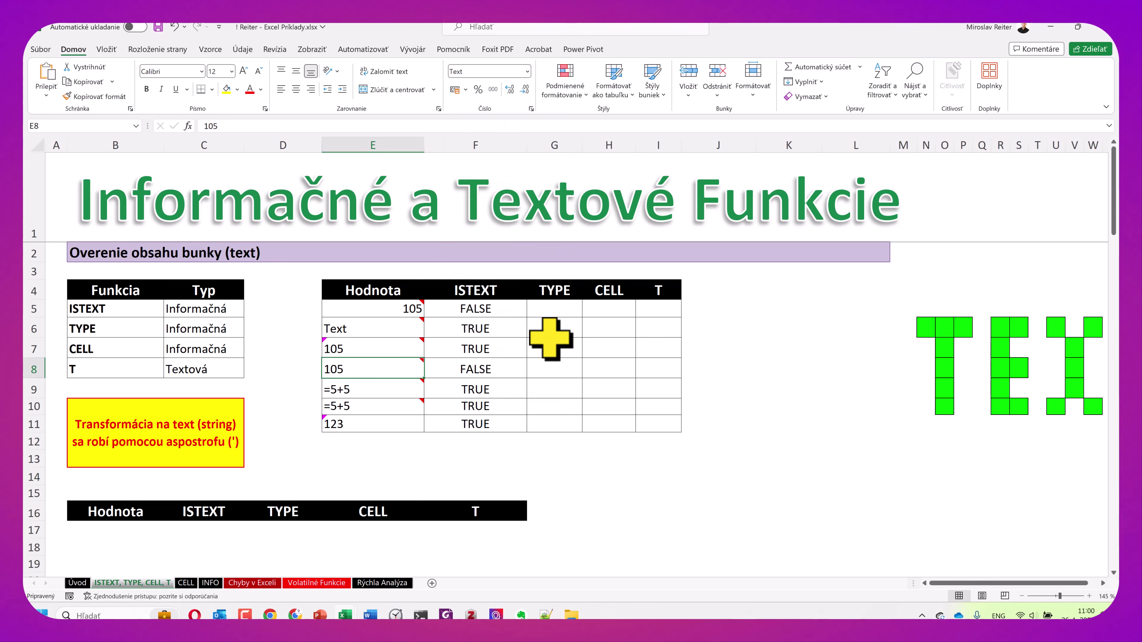
Verify F8 still reads FALSE, then select the empty cells G6:I11.
left_click(507, 369)
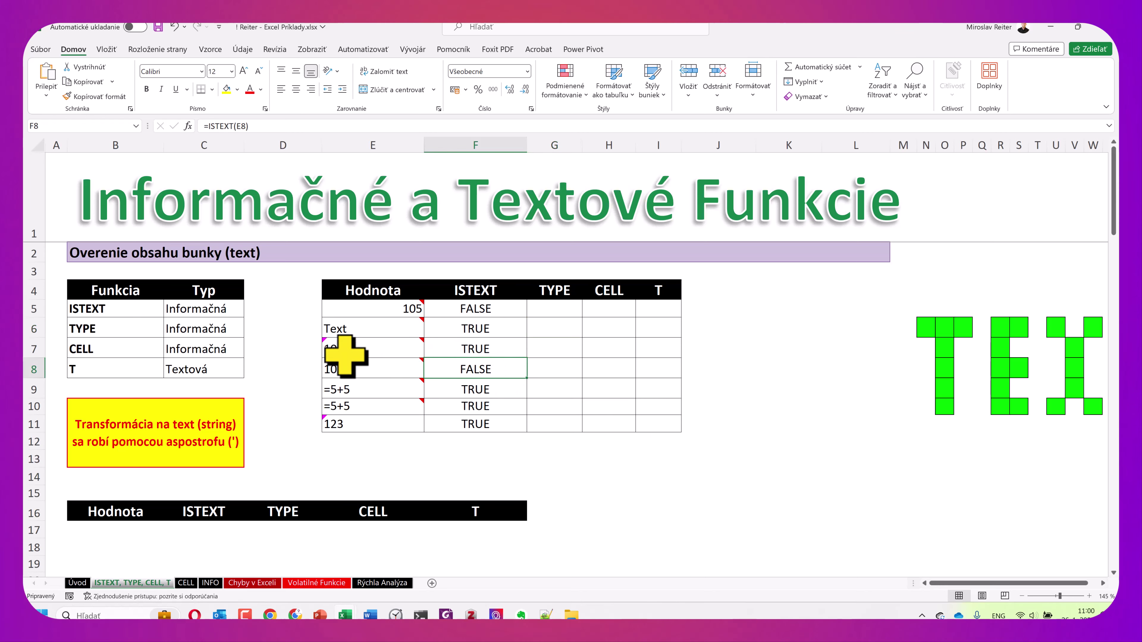
mouse_move(373, 368)
left_click(520, 369)
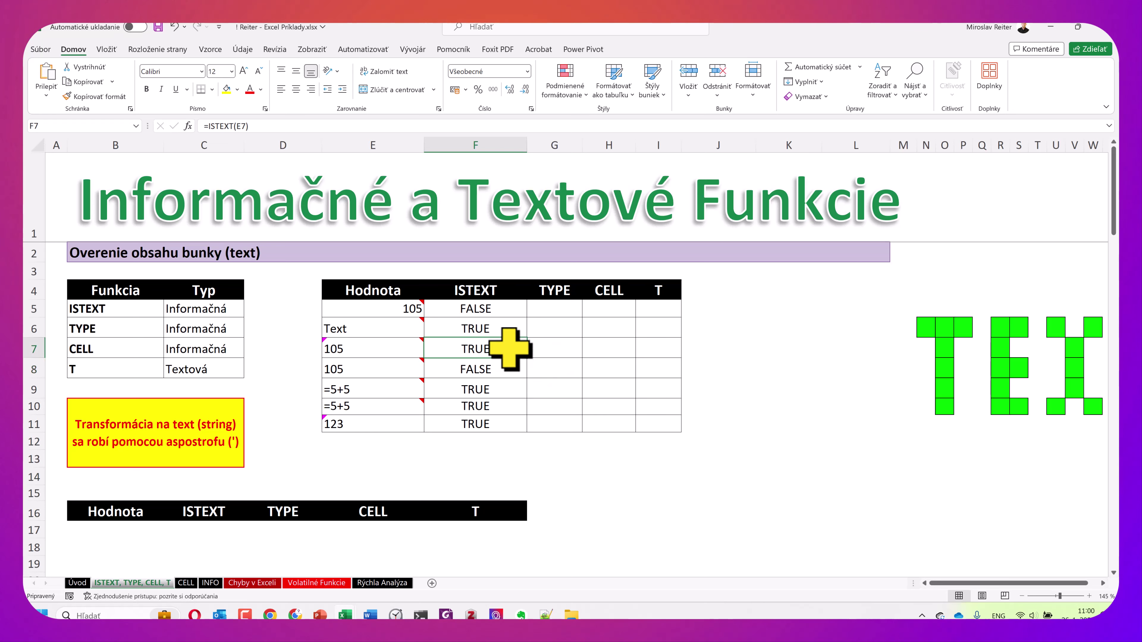
left_click(523, 373)
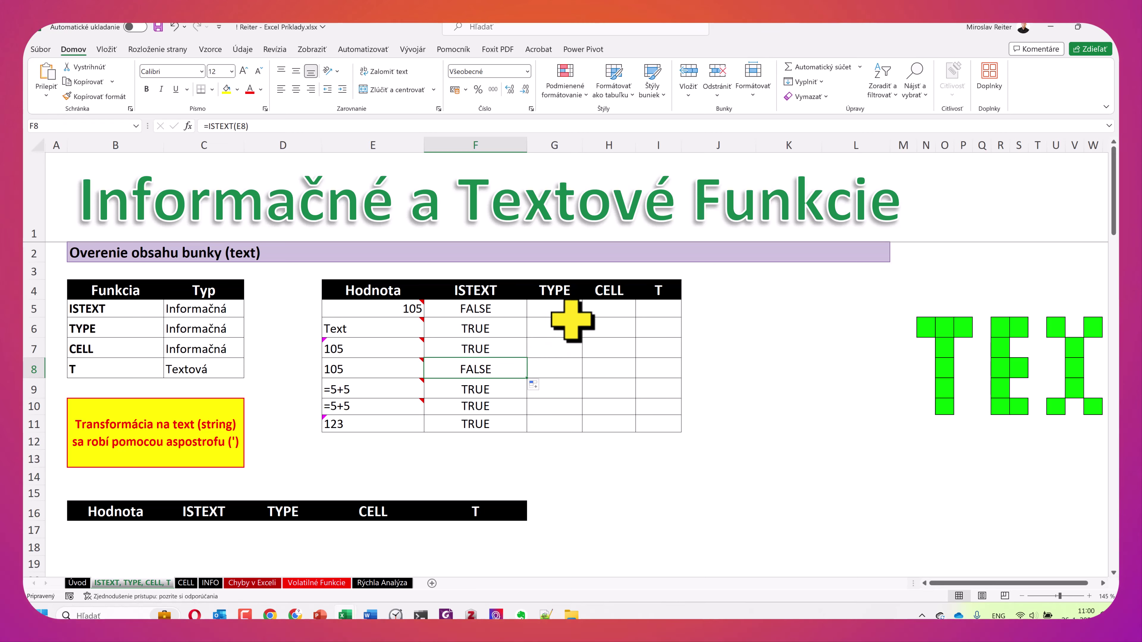
left_click_drag(569, 327, 653, 423)
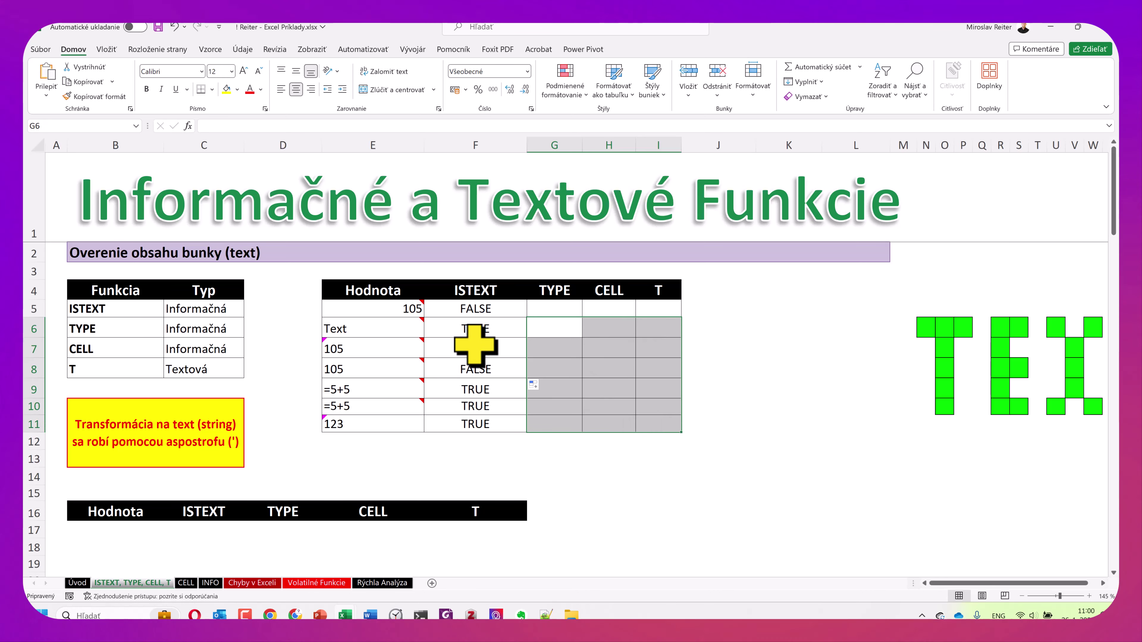
left_click(527, 71)
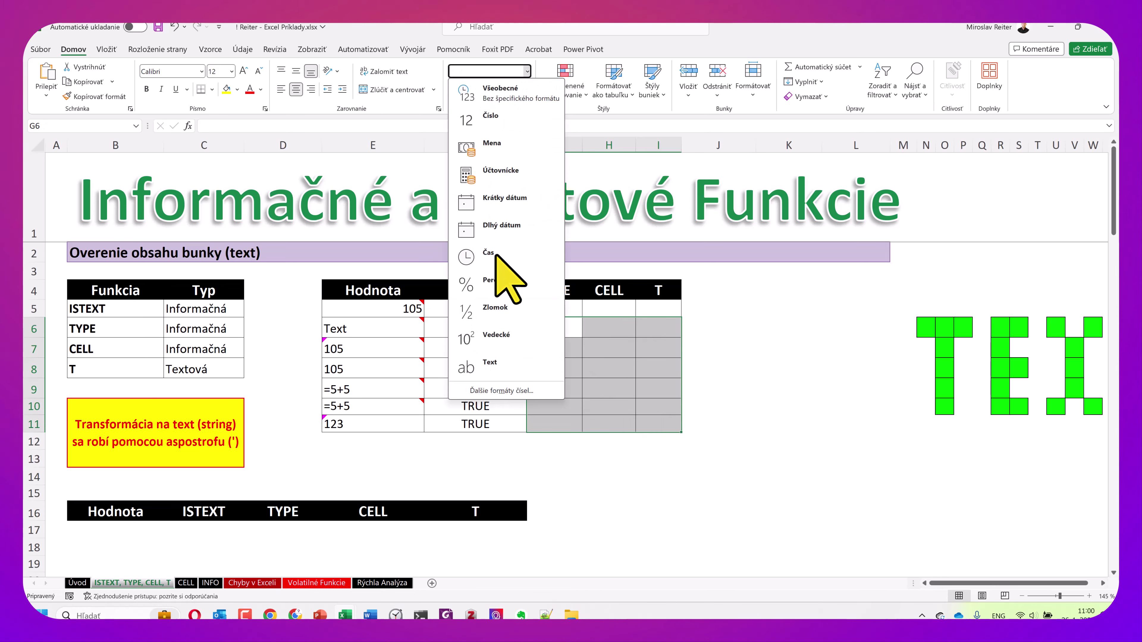
left_click(382, 357)
left_click(470, 333)
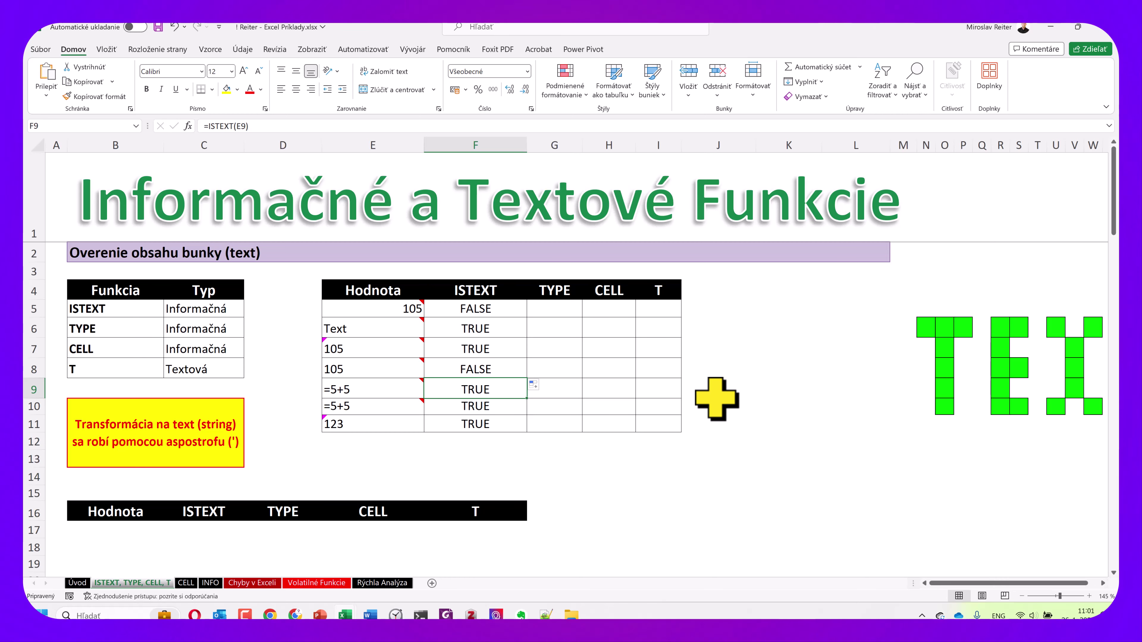
left_click(334, 388)
mouse_move(373, 406)
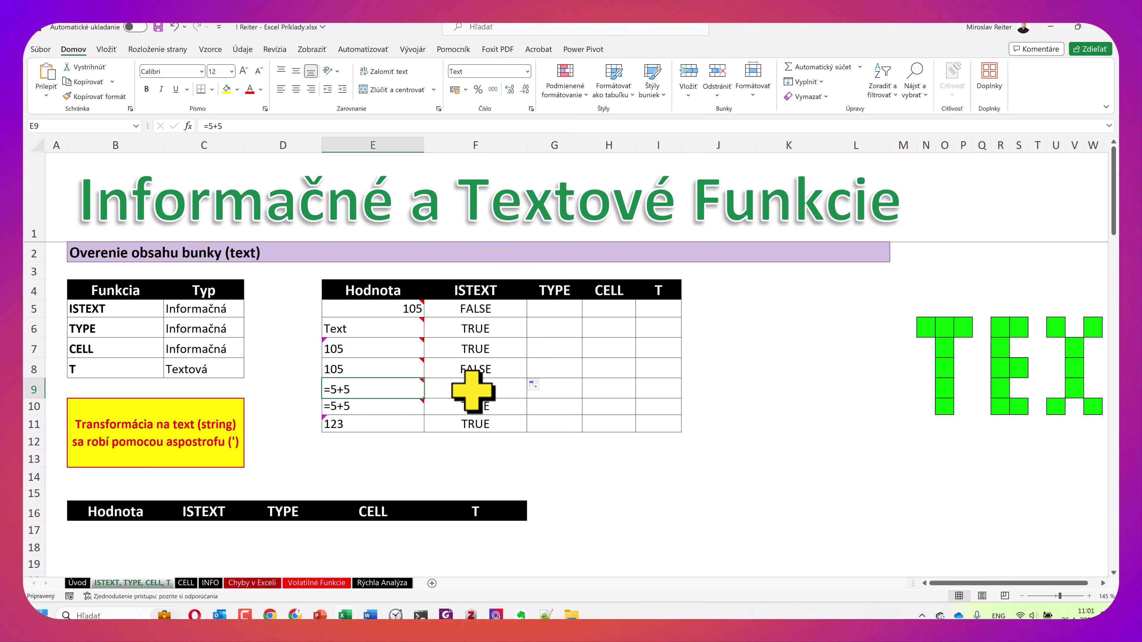
Set E9 (=5+5) to the General number format and confirm F9 still shows TRUE.
left_click(373, 405)
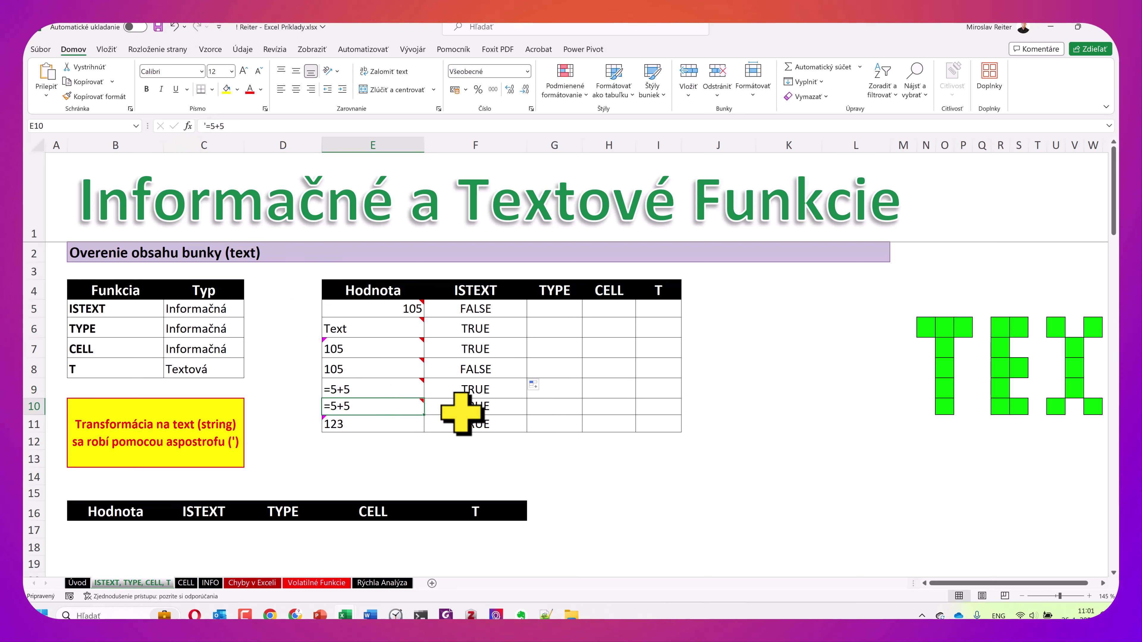
left_click(381, 389)
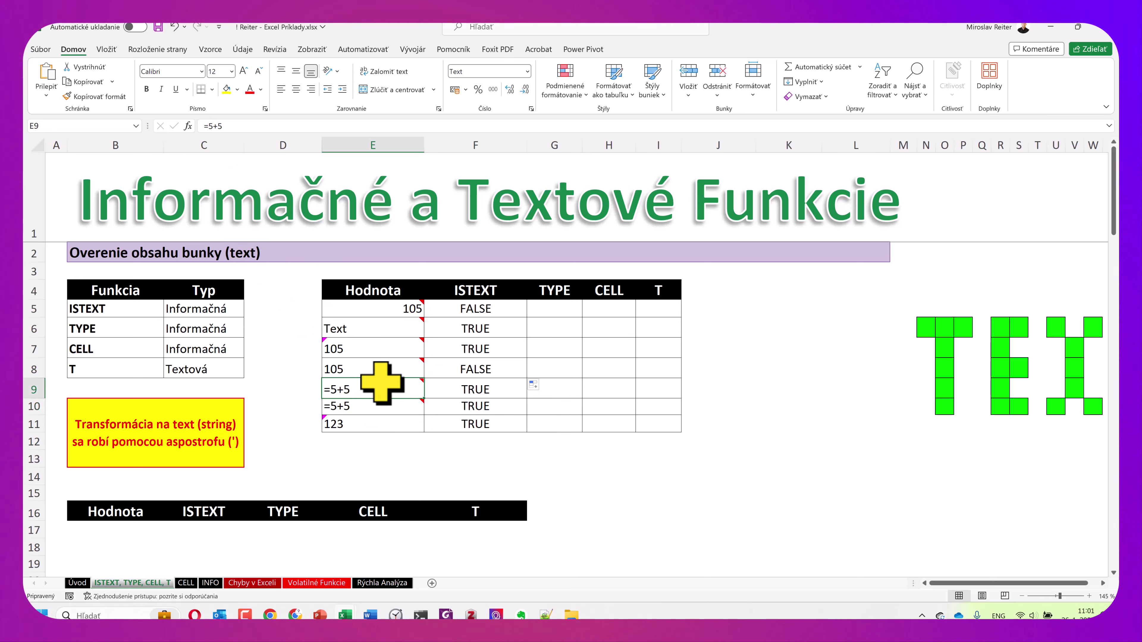
left_click(527, 71)
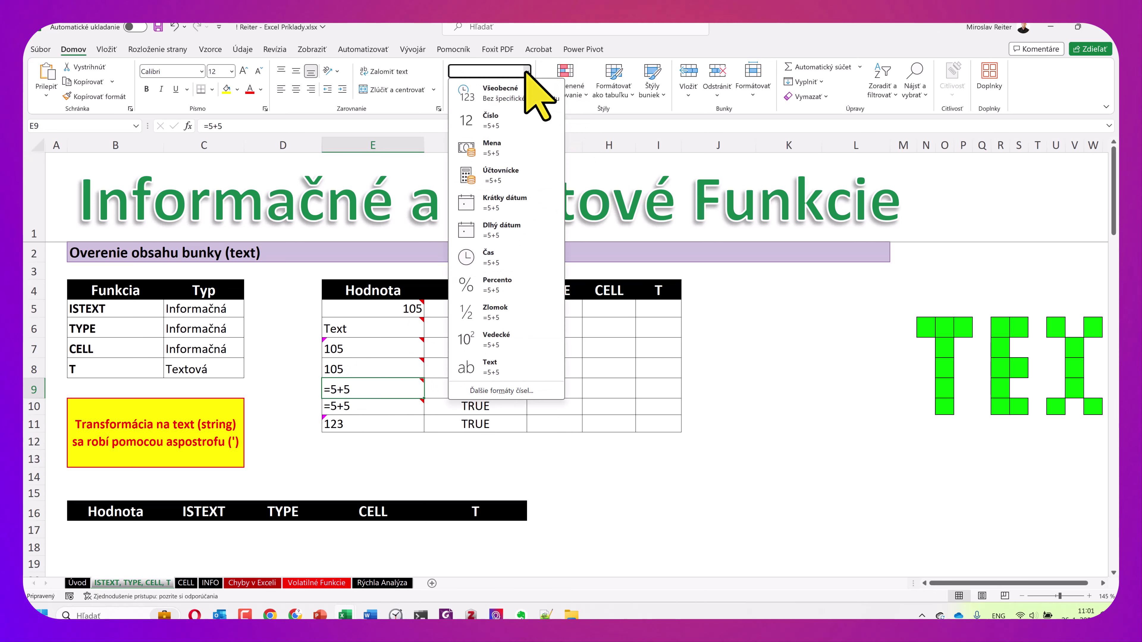
left_click(526, 71)
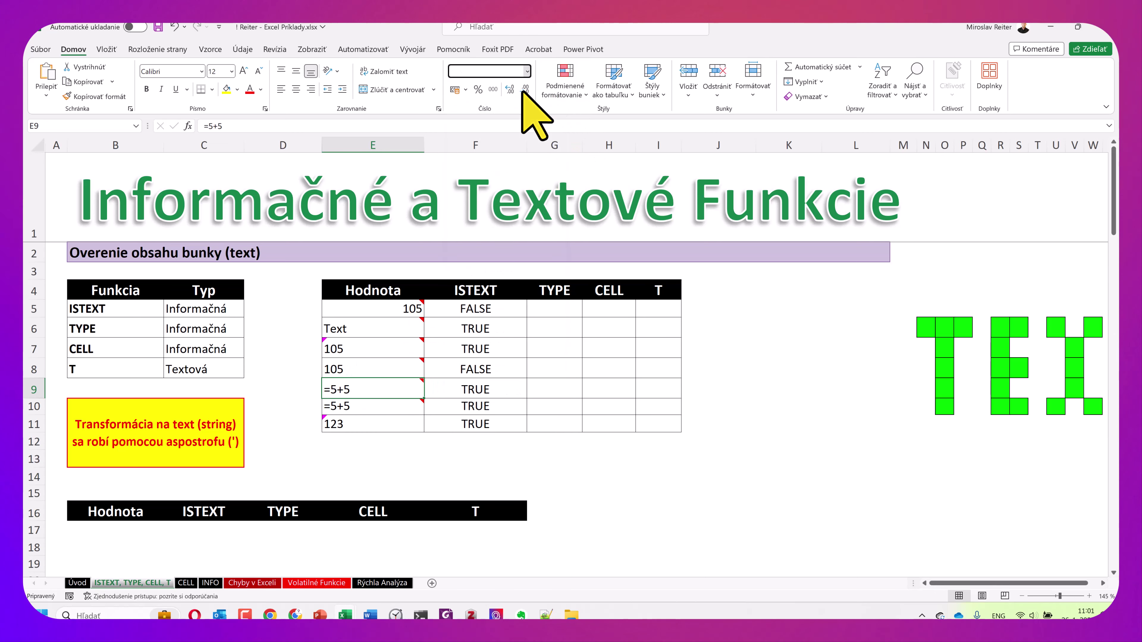
left_click(477, 390)
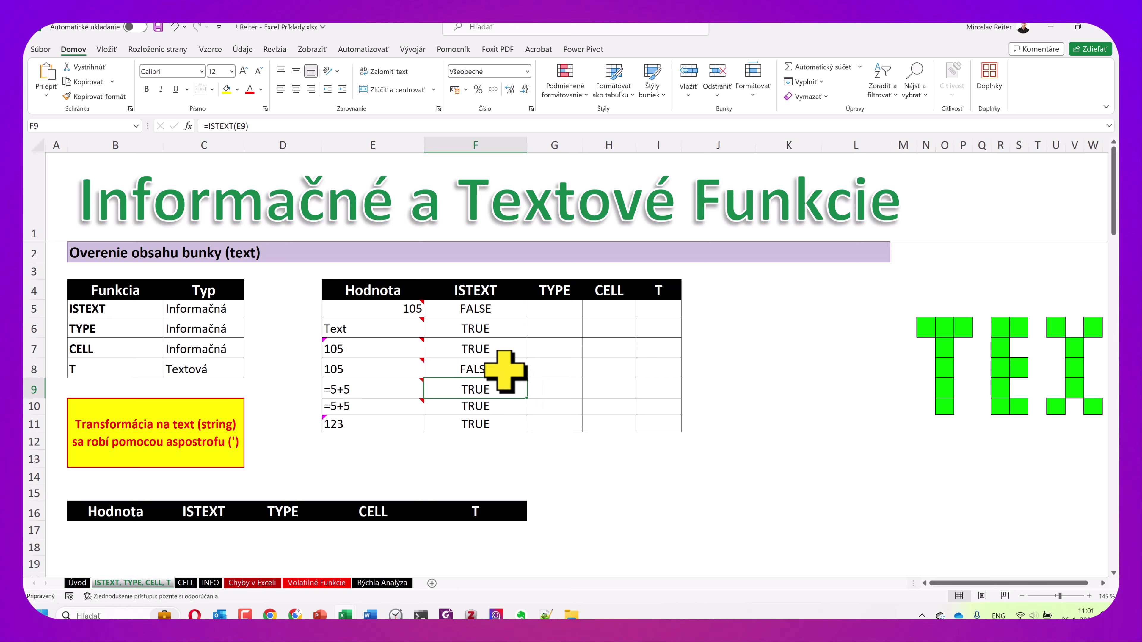
left_click(379, 393)
mouse_move(373, 389)
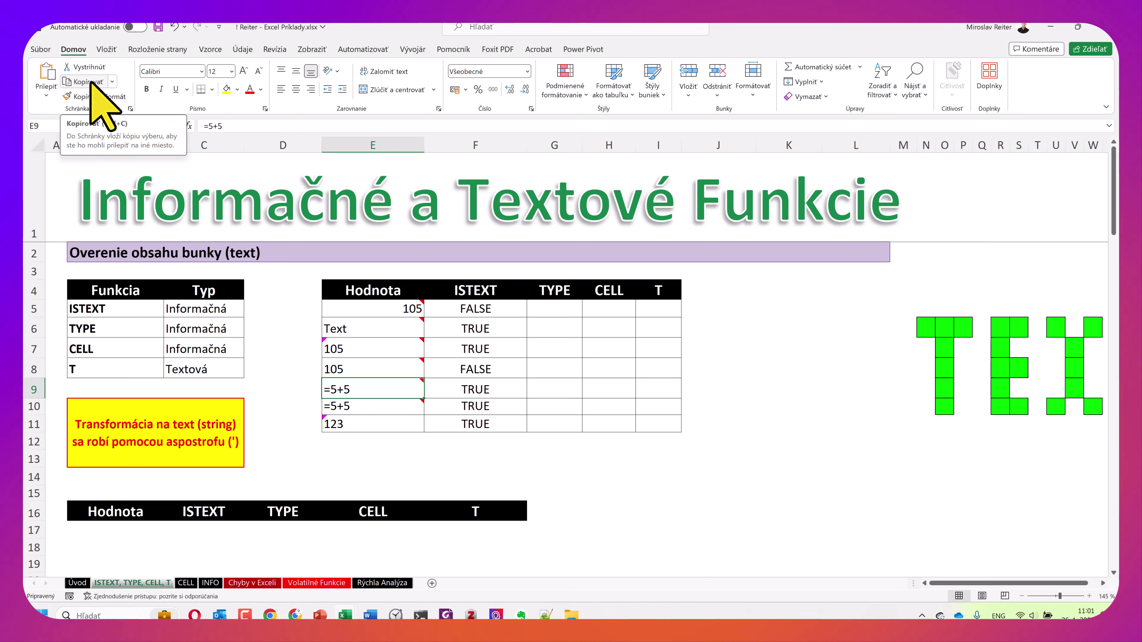
left_click(222, 51)
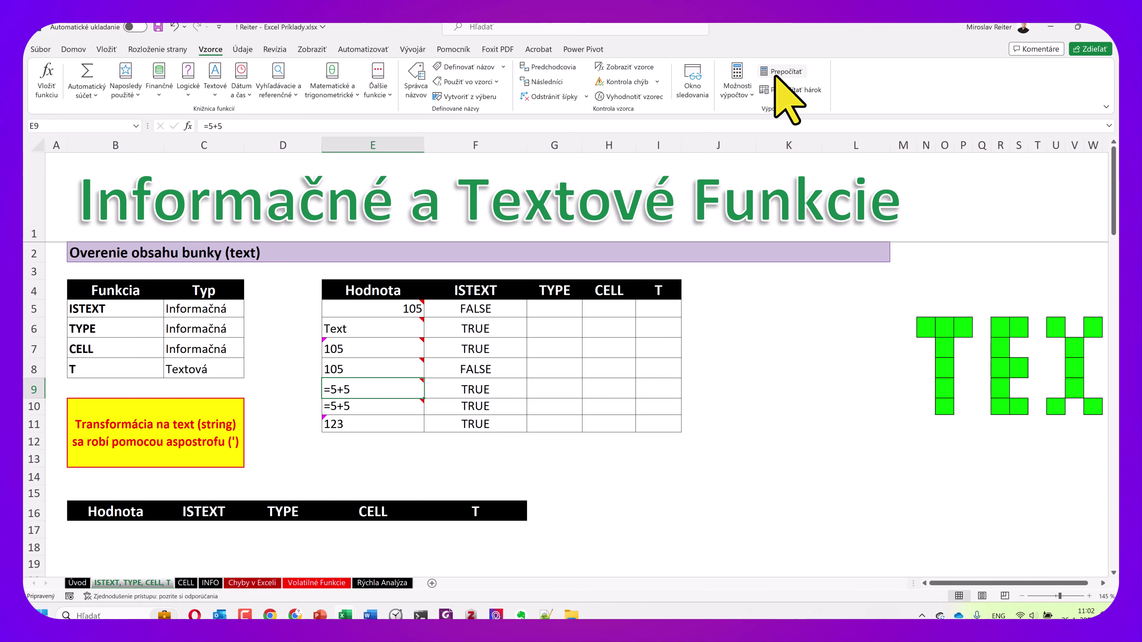
Review the calculation options without changing them and inspect the ISTEXT results in F7 and F9.
left_click(737, 87)
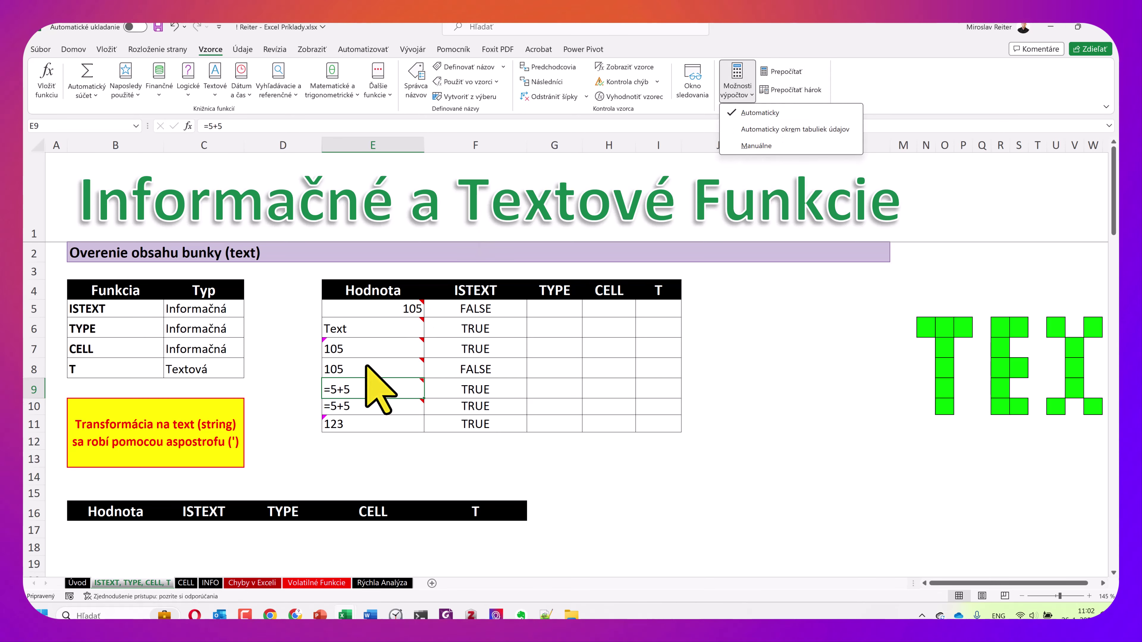
left_click(382, 395)
left_click(479, 349)
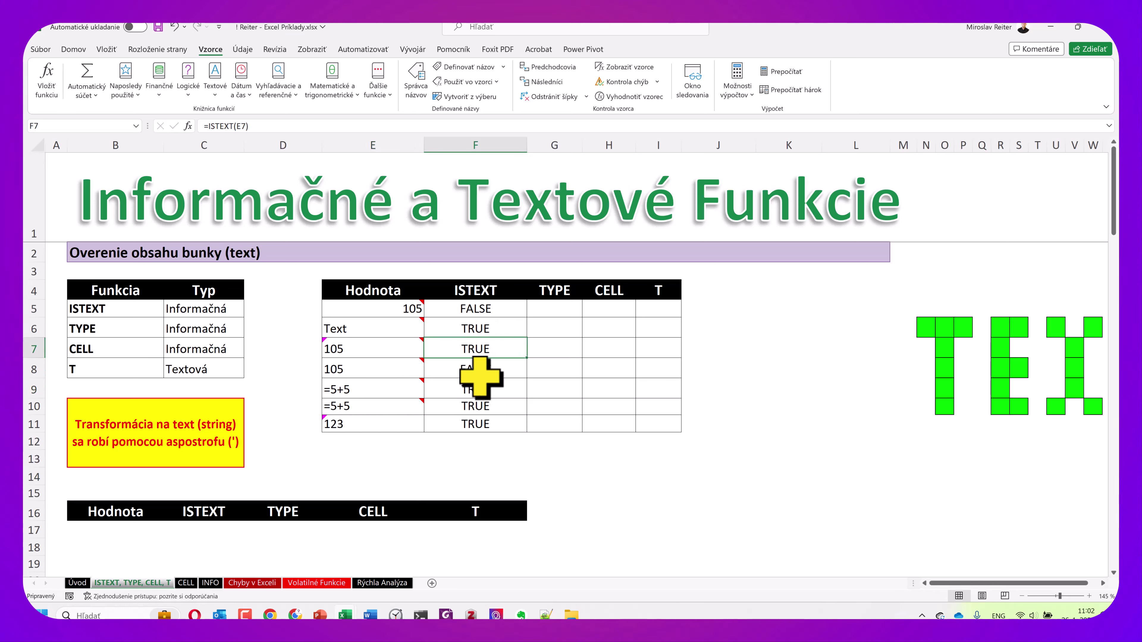
left_click(478, 392)
Re-enter E9 as the formula =5+2 so it shows 7 and F9 turns FALSE.
left_click(387, 389)
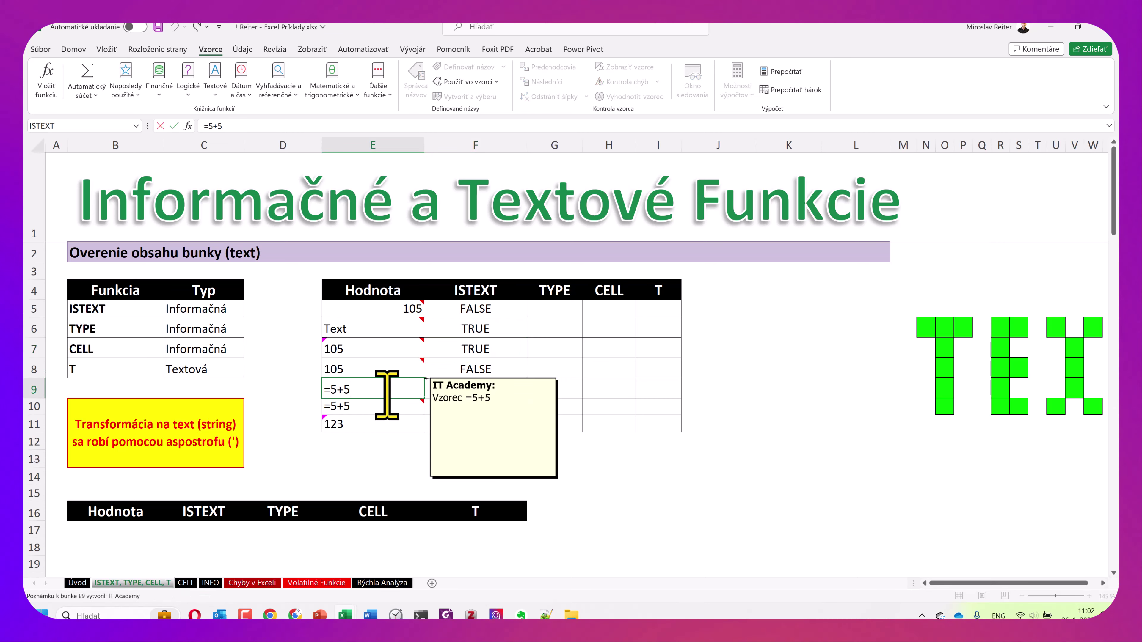
type("-")
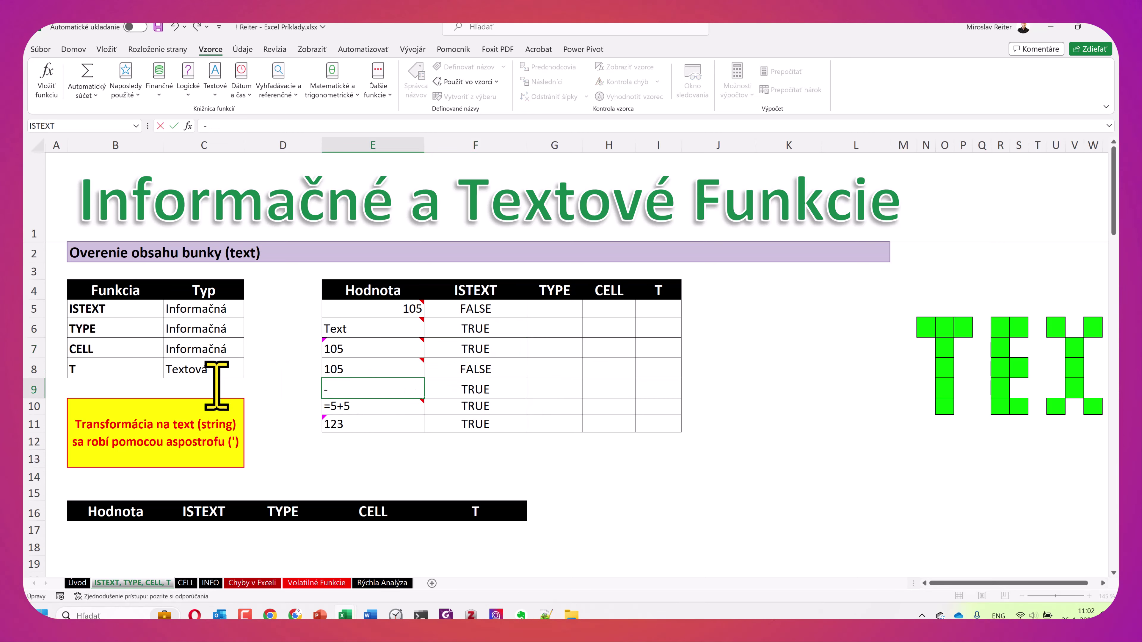
key("BackSpace")
type("=5+2")
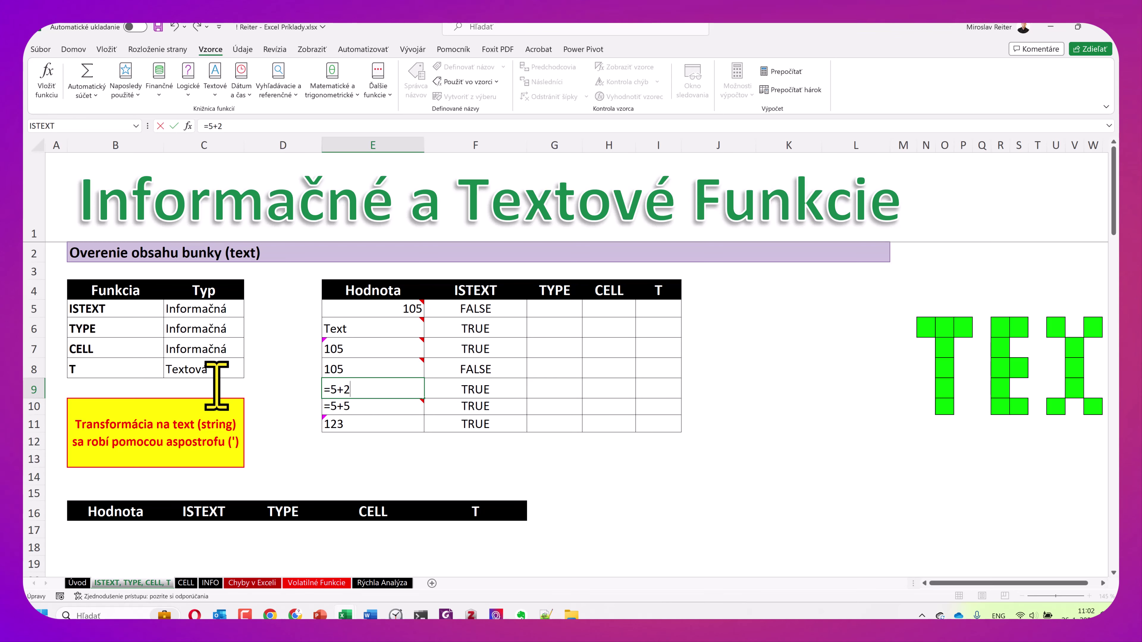
key("Return")
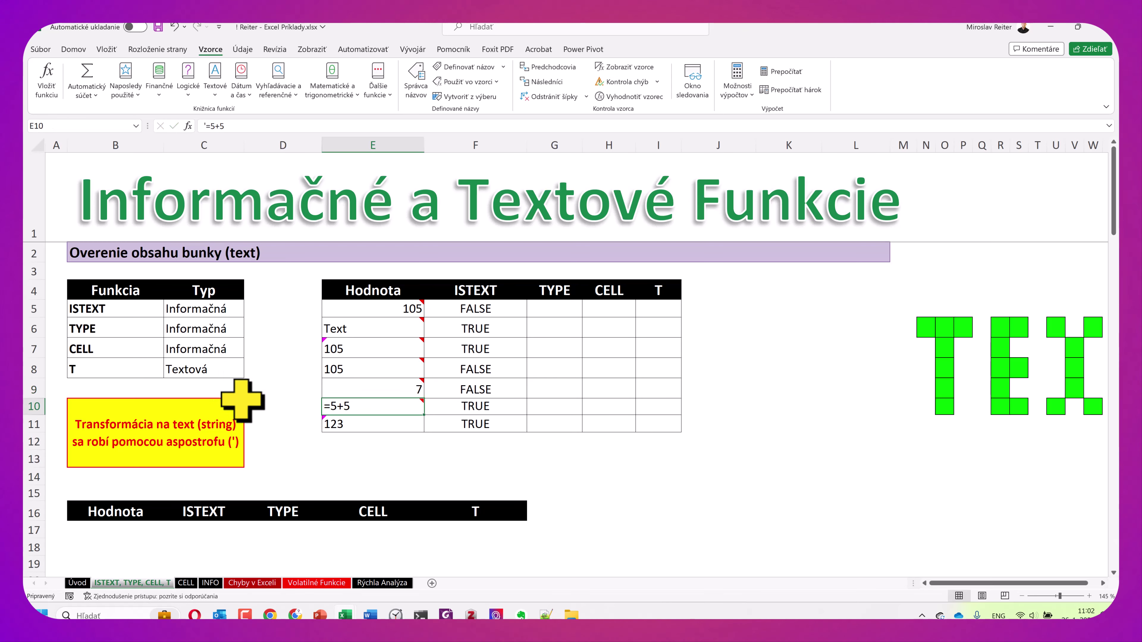
left_click(391, 389)
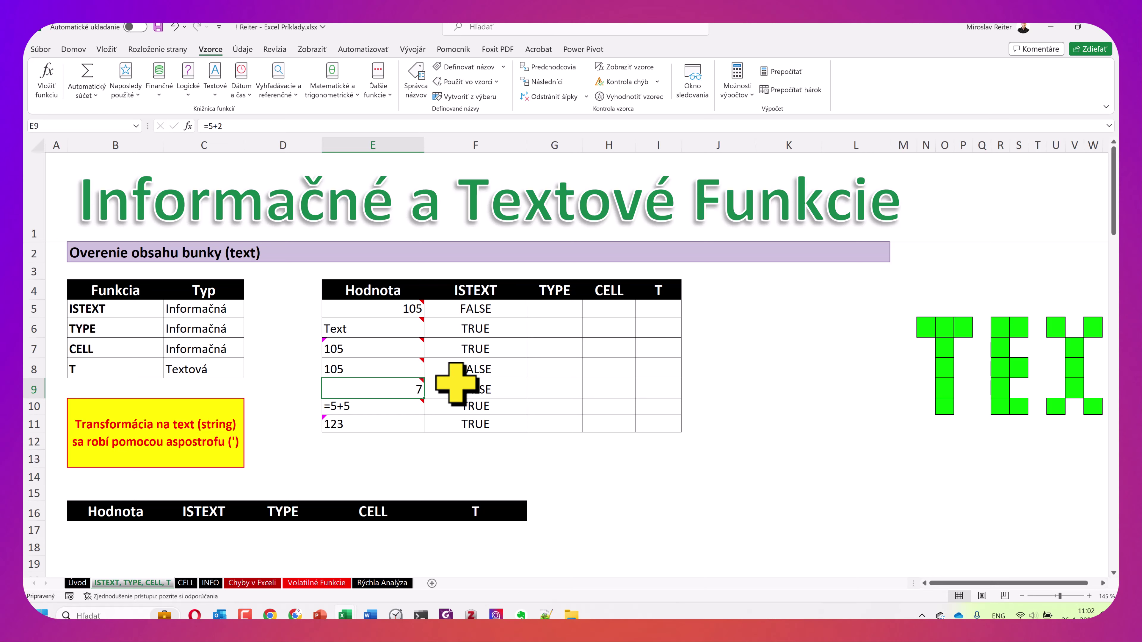
left_click(75, 49)
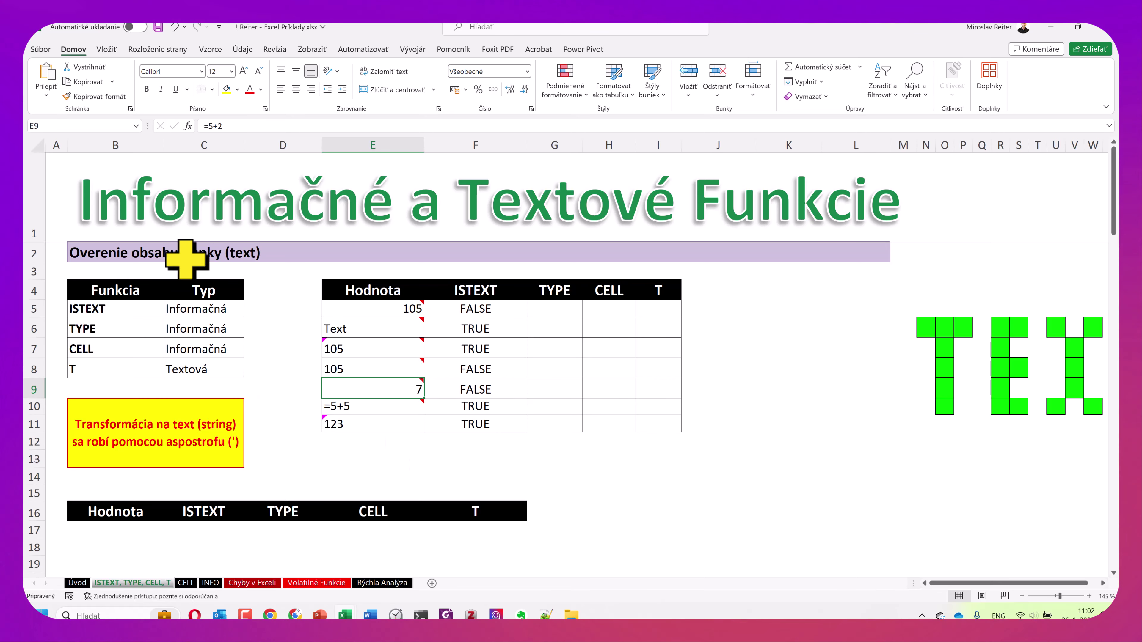
left_click(210, 49)
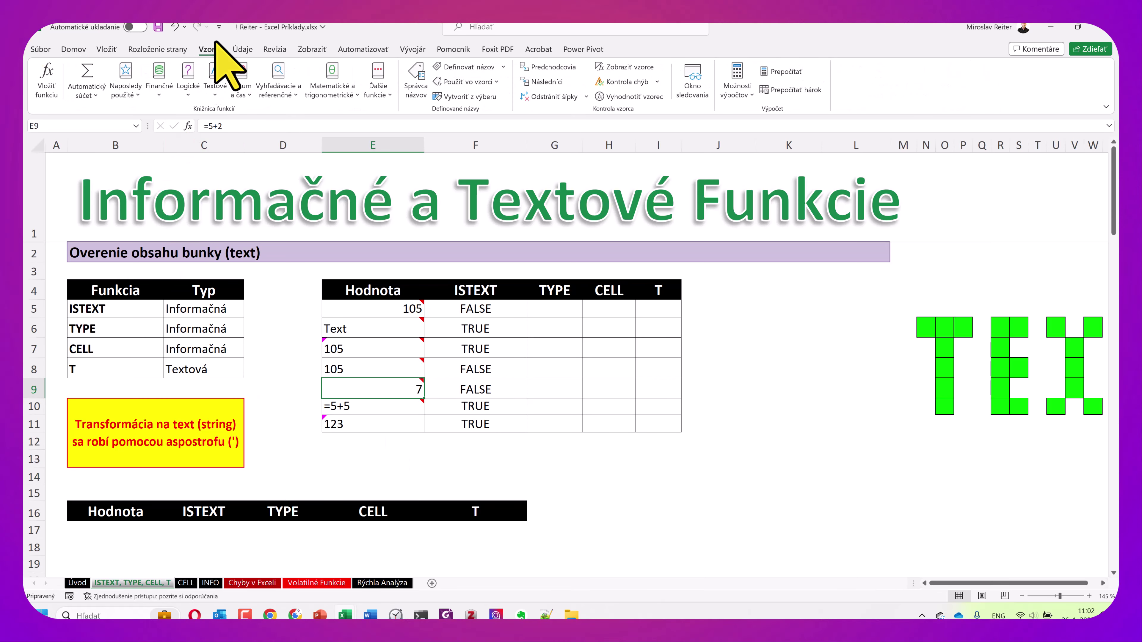
left_click(634, 67)
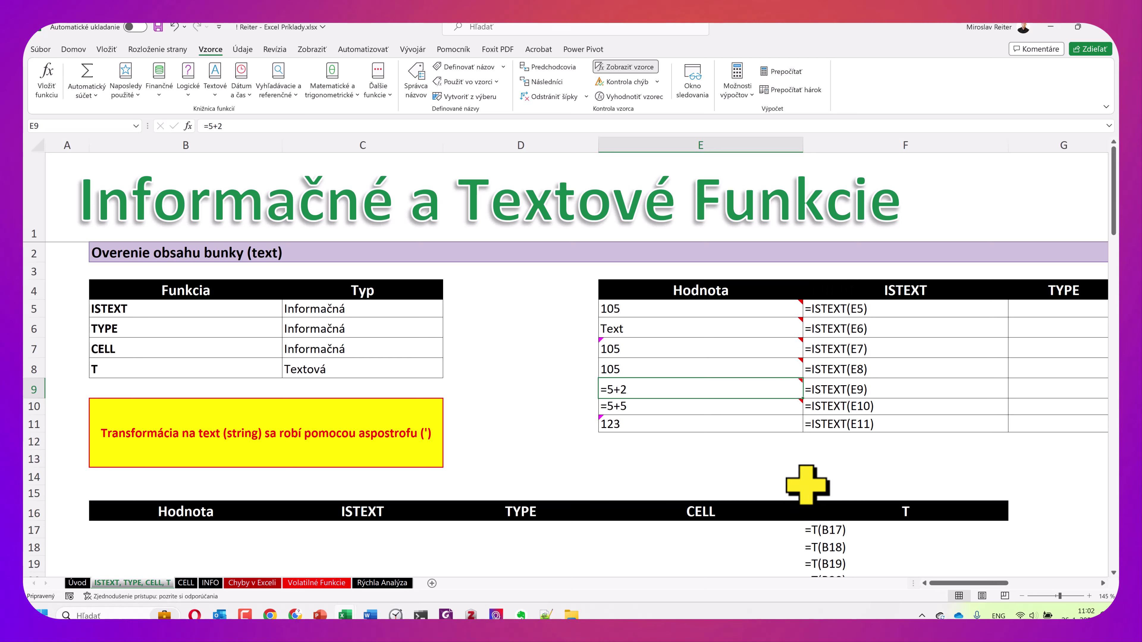
left_click(621, 67)
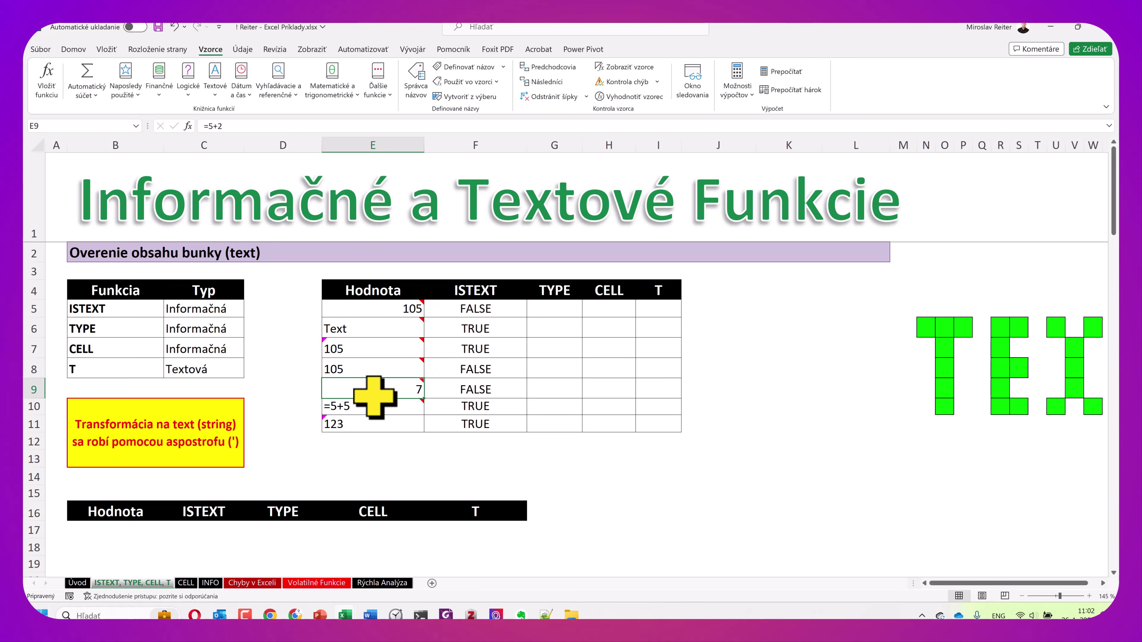
Change E9's formula from =5+2 to =5+5 so it shows 10, then compare with E10's text =5+5.
left_click(246, 127)
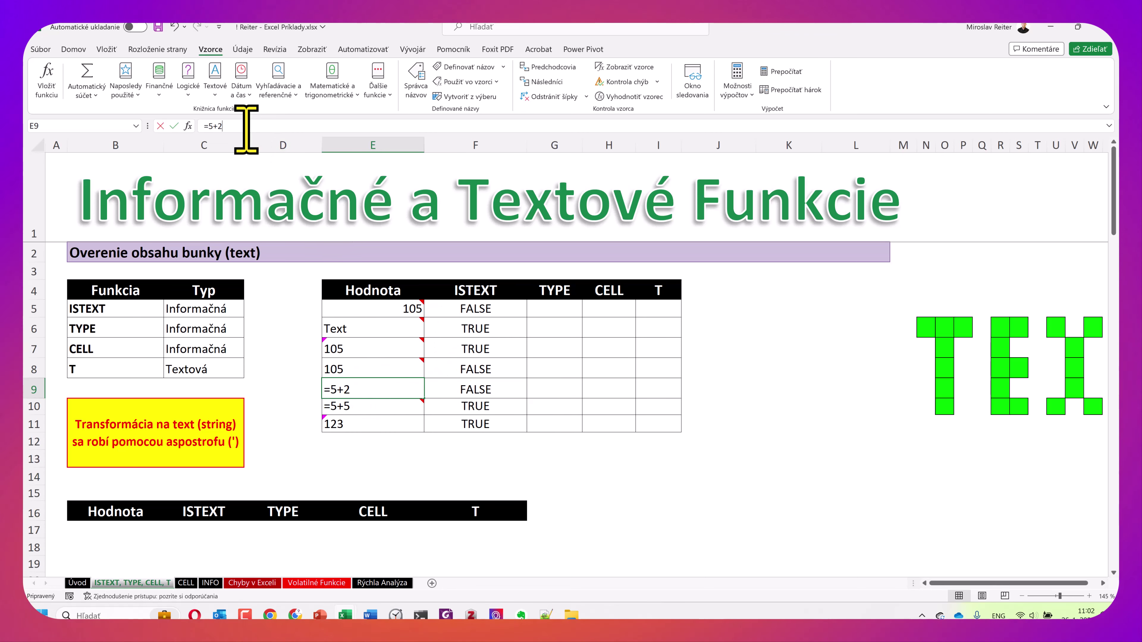
type("5")
key("Return")
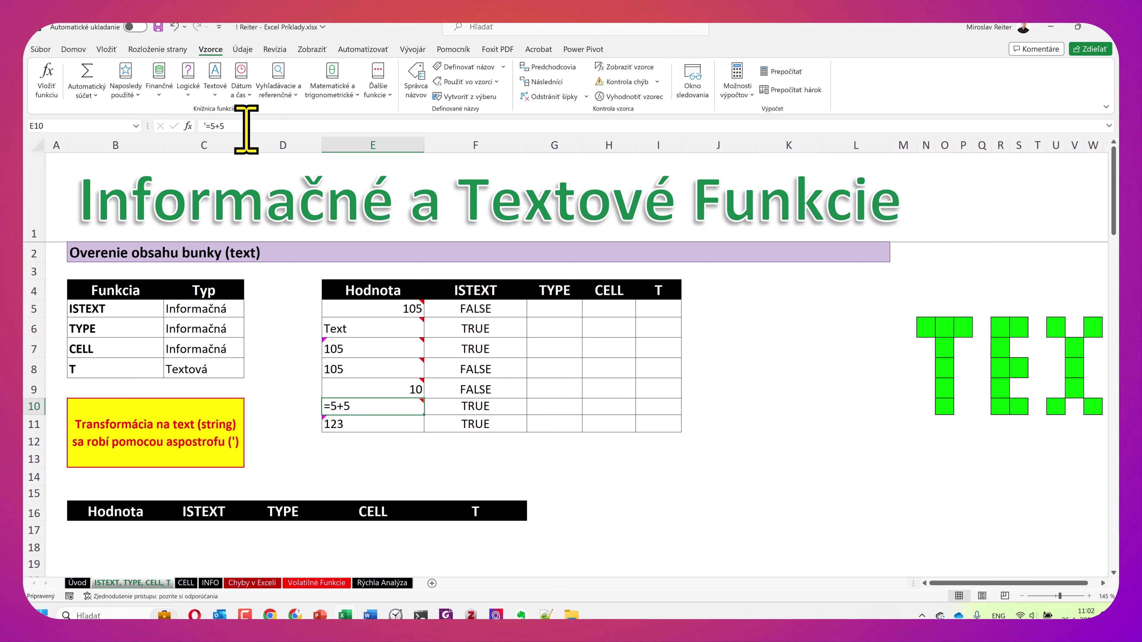
left_click(375, 390)
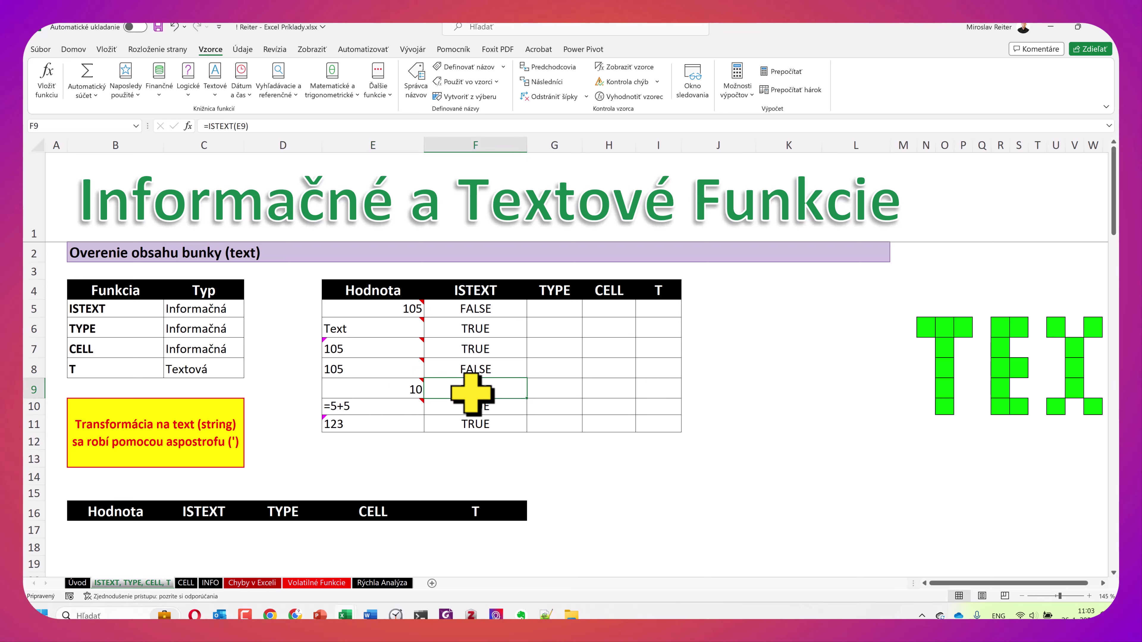
left_click(383, 405)
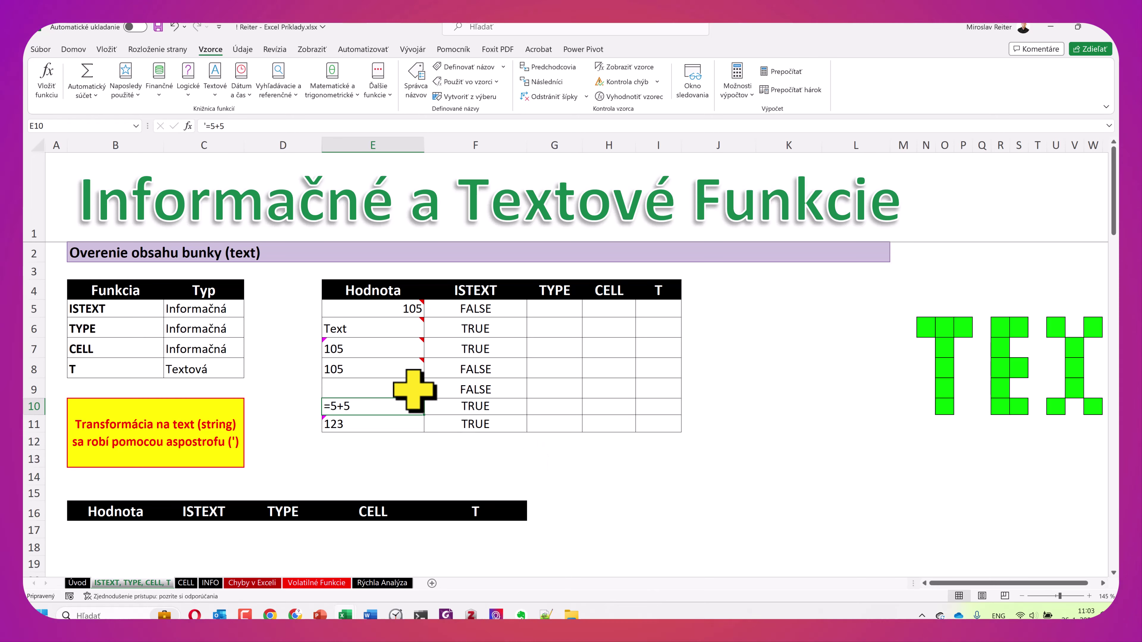
Replace 123 after the apostrophe in E11 with 0905, keeping it as text.
left_click(369, 422)
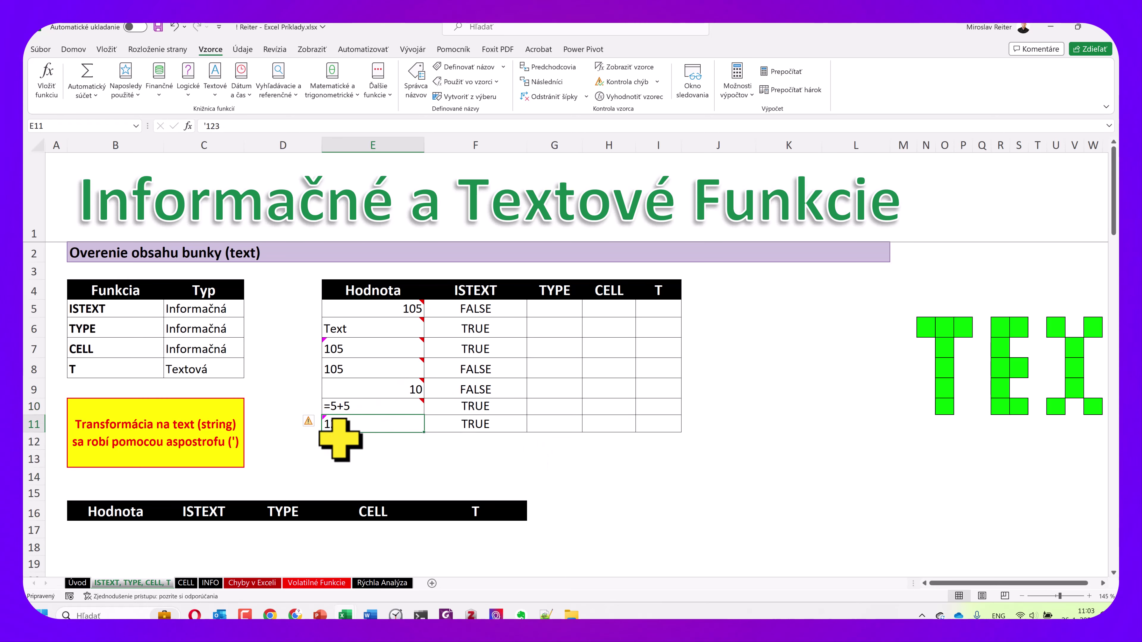
double_click(344, 423)
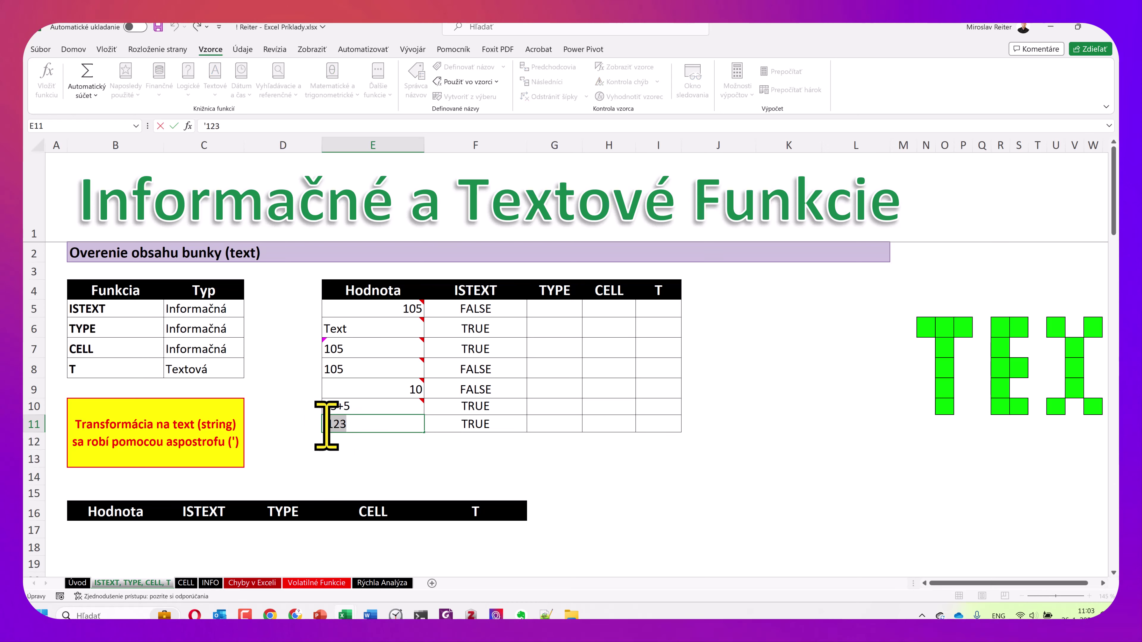
left_click_drag(323, 425, 333, 422)
type("0905")
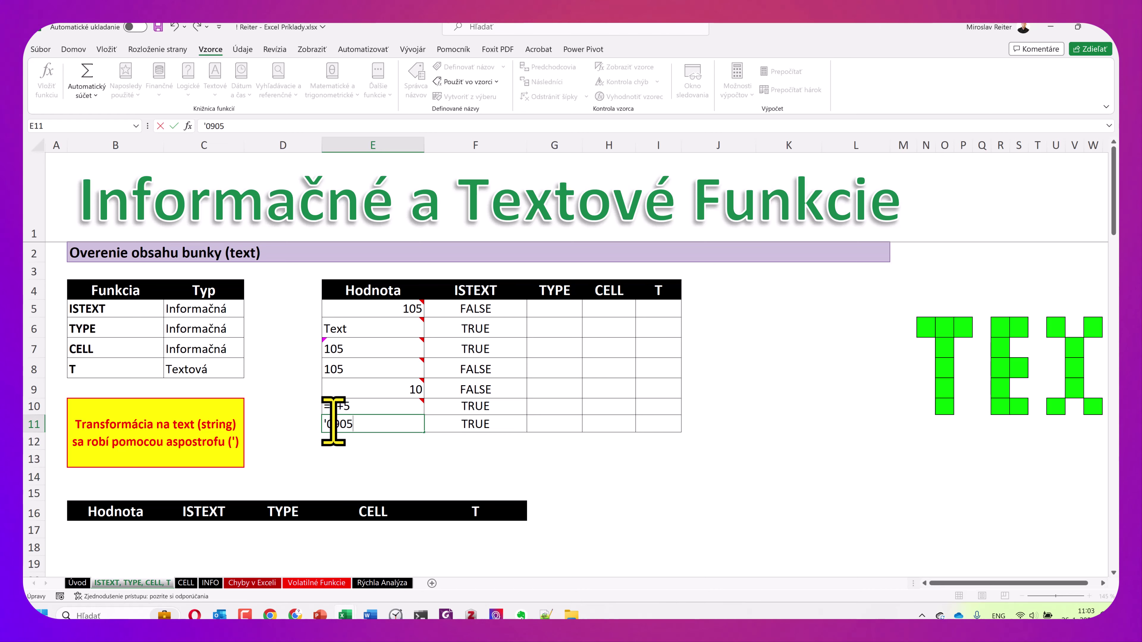
left_click(337, 410)
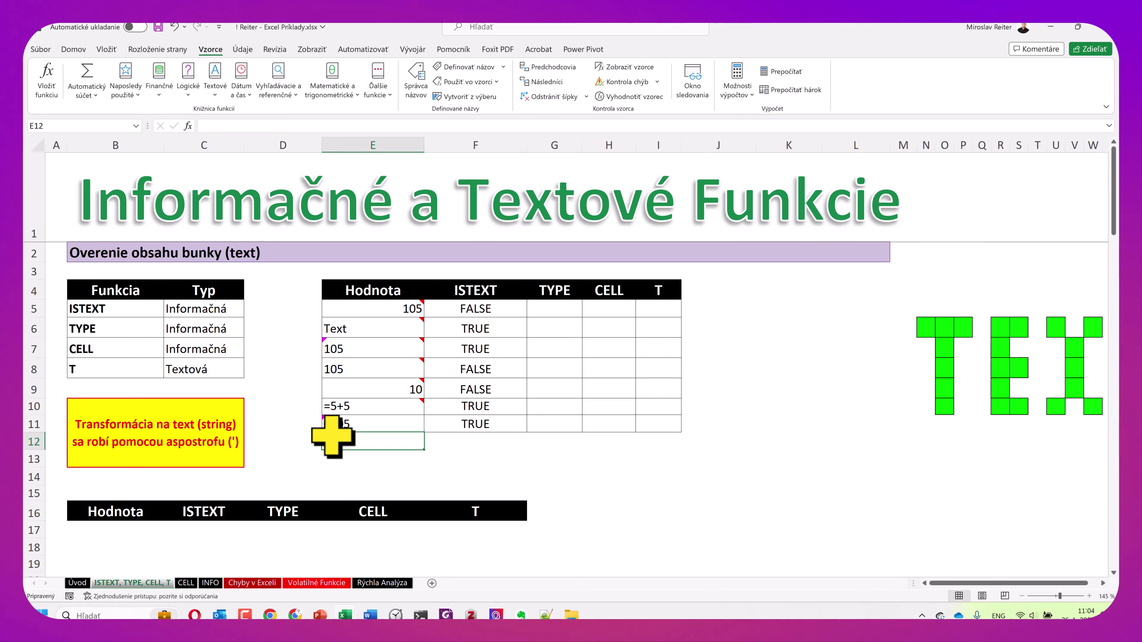
Enter 0150 in E12, then re-enter it as '0150 so the leading zero is kept.
type("0150")
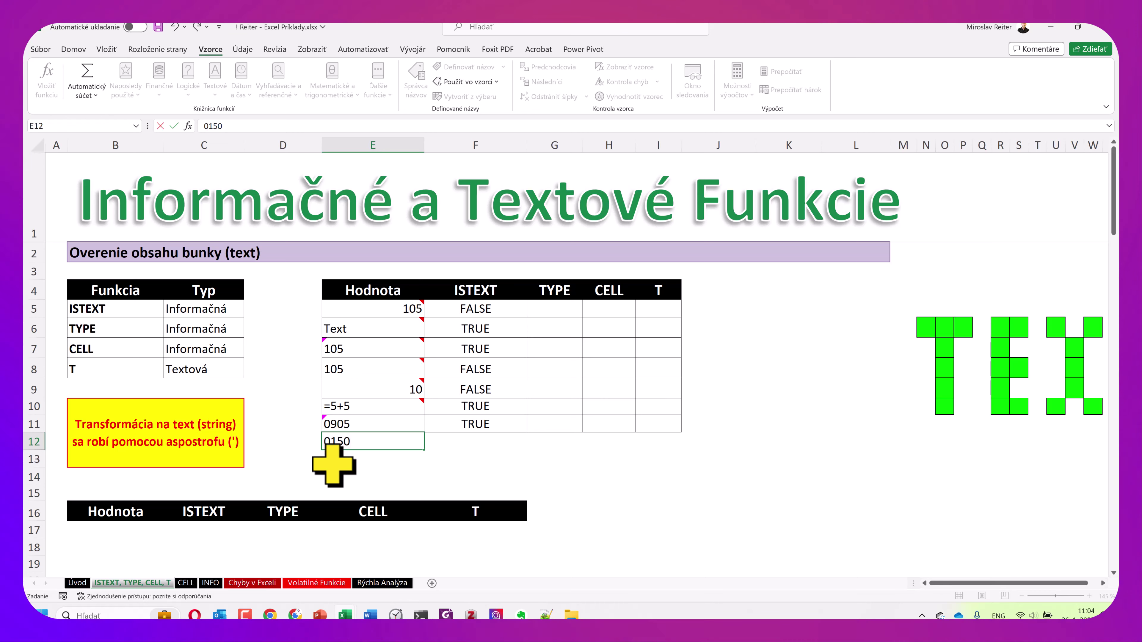
key("Return")
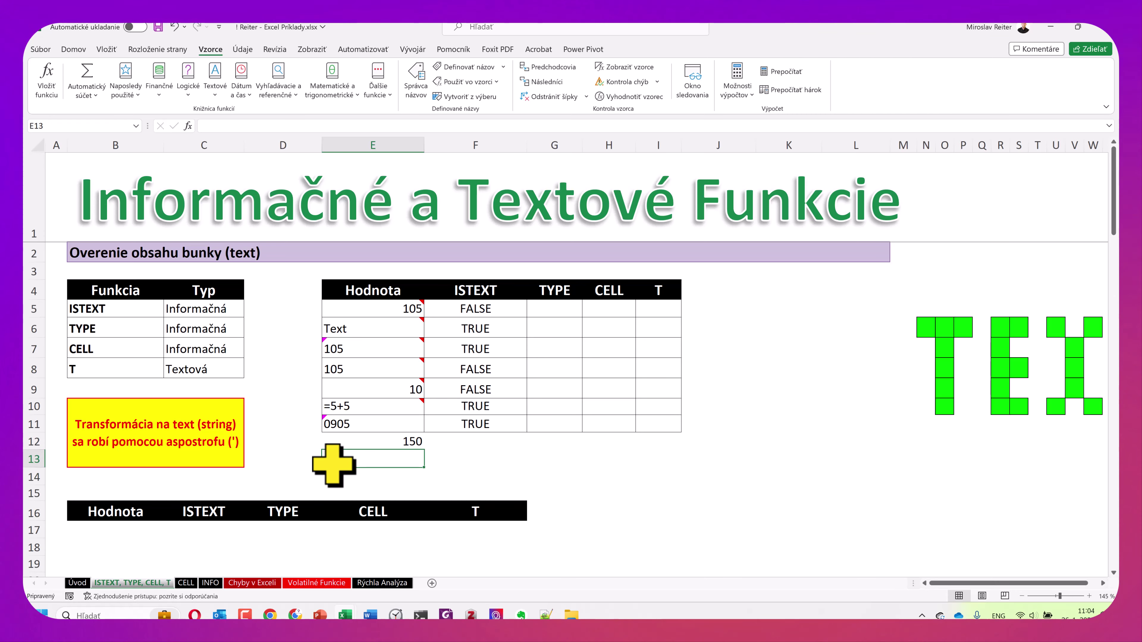
double_click(340, 443)
type("'")
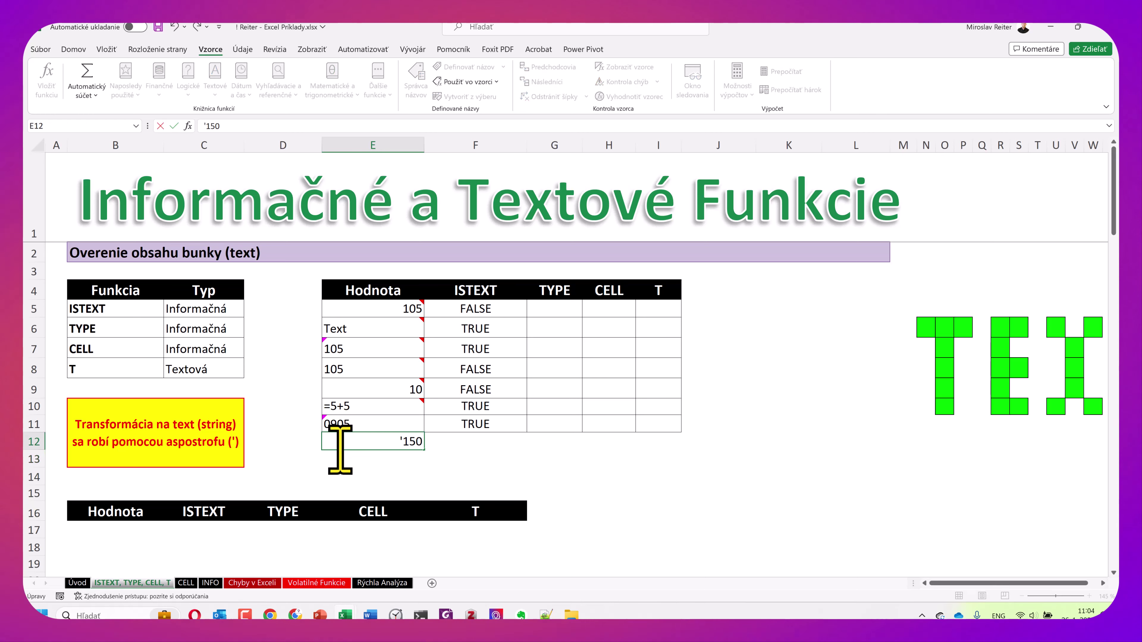
type("0")
key("Return")
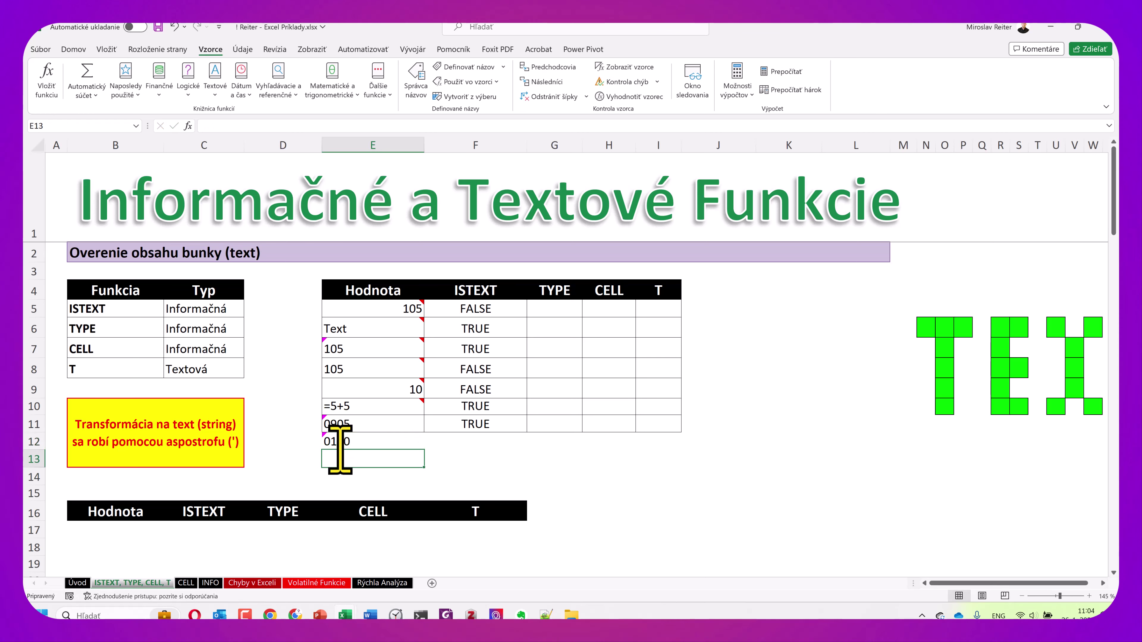
left_click(335, 441)
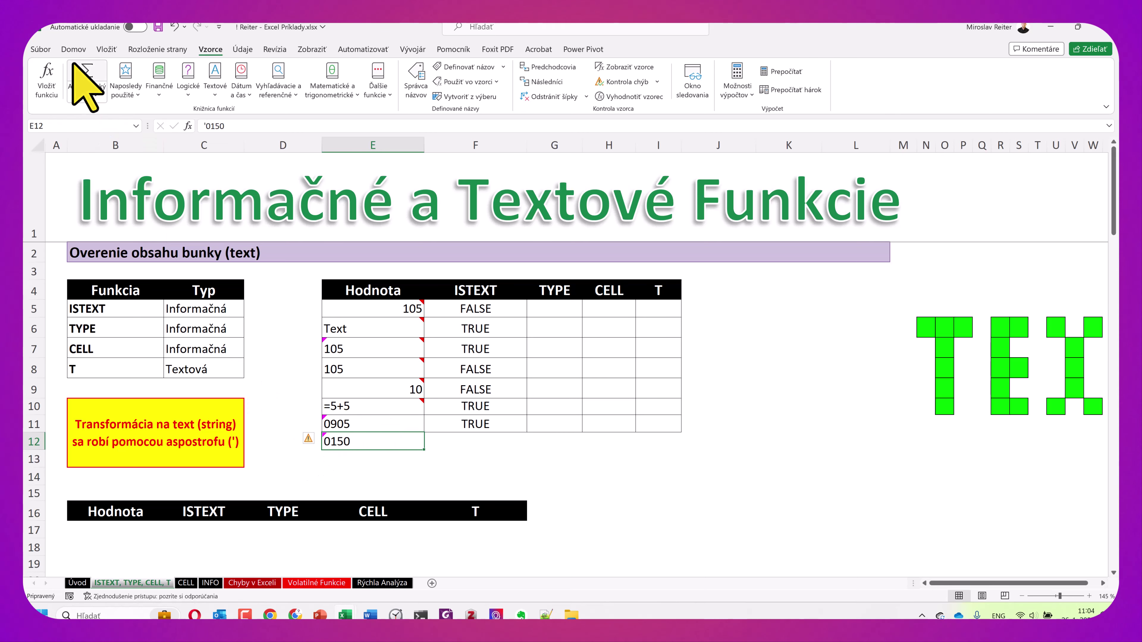
Return to the Domov tab and check that E12's number format is still General.
left_click(69, 46)
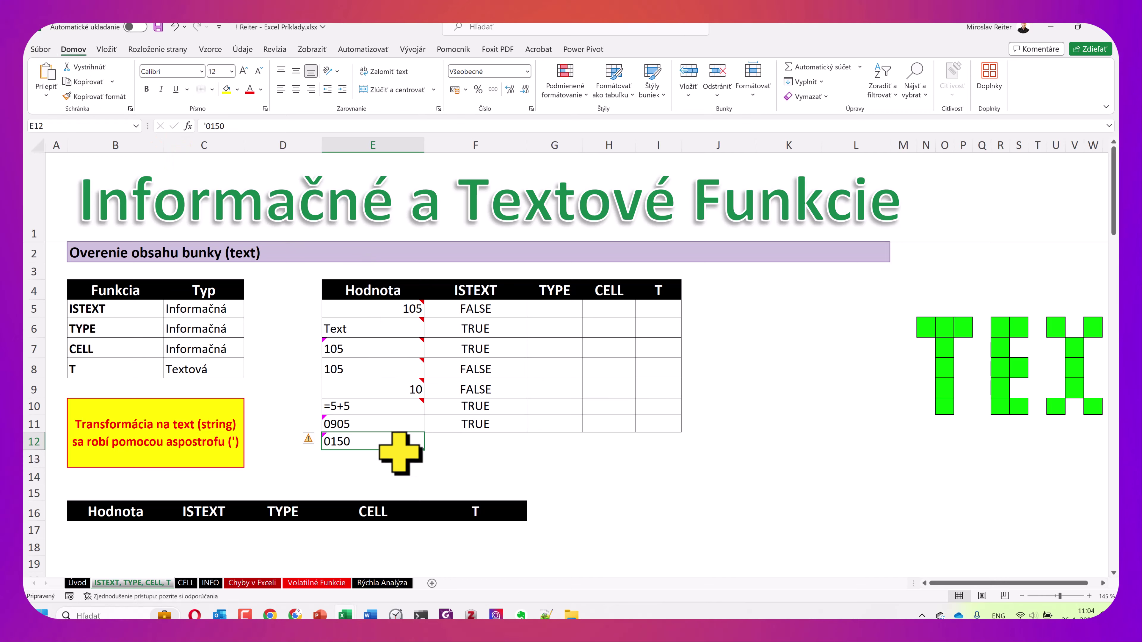
left_click(527, 72)
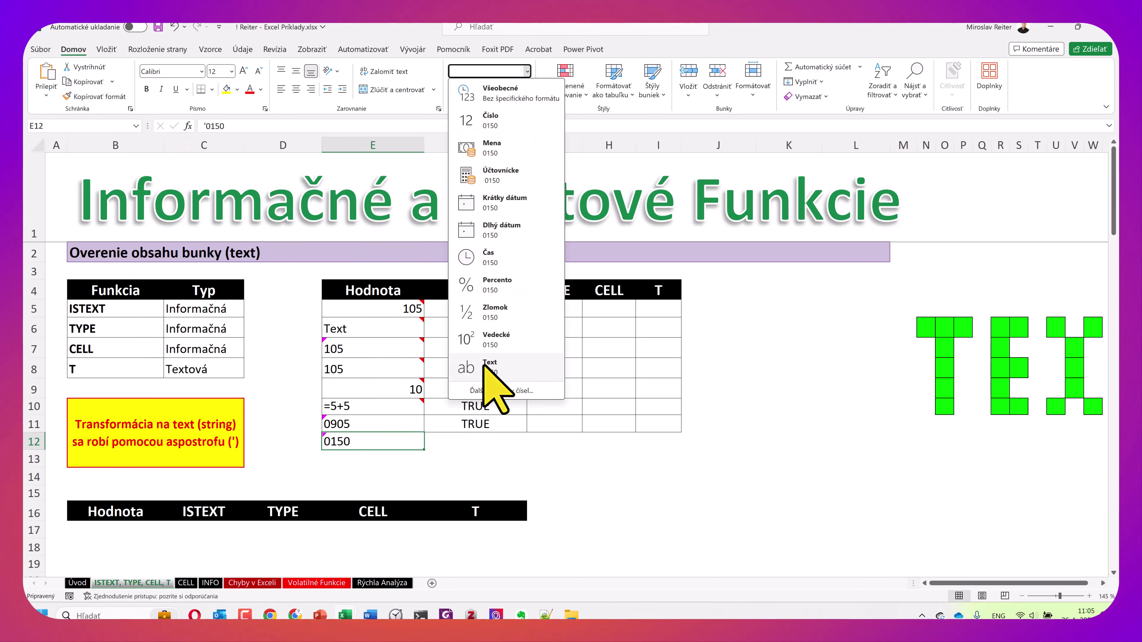
left_click(389, 456)
left_click(386, 440)
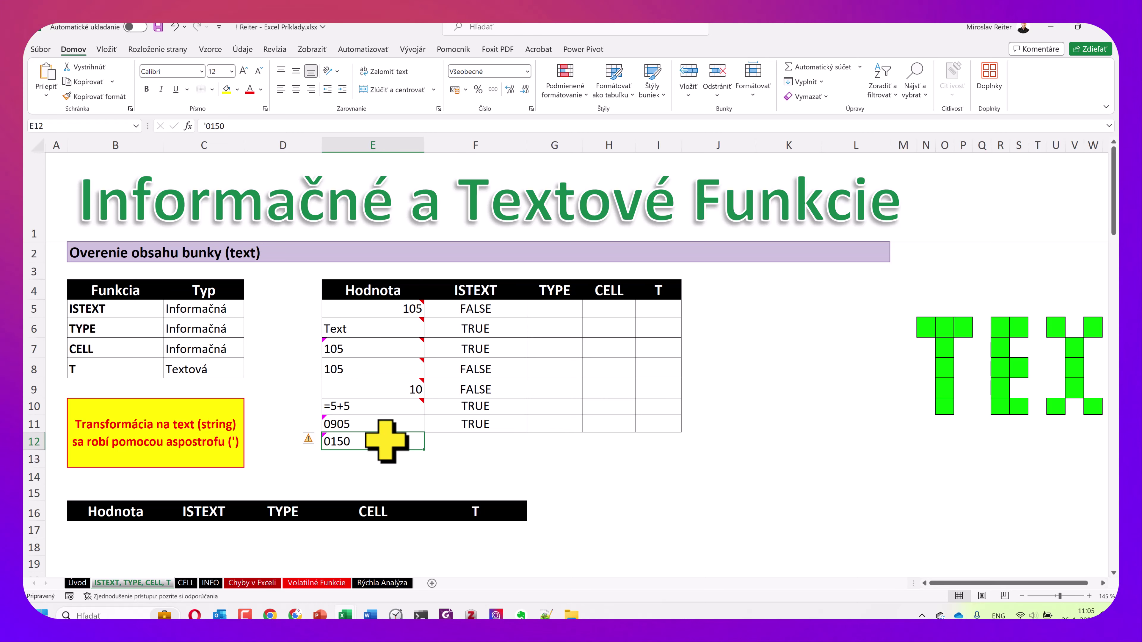
Enter 0905 in E13, then replace it with +421908, which Excel stores as the number 421908.
type("09")
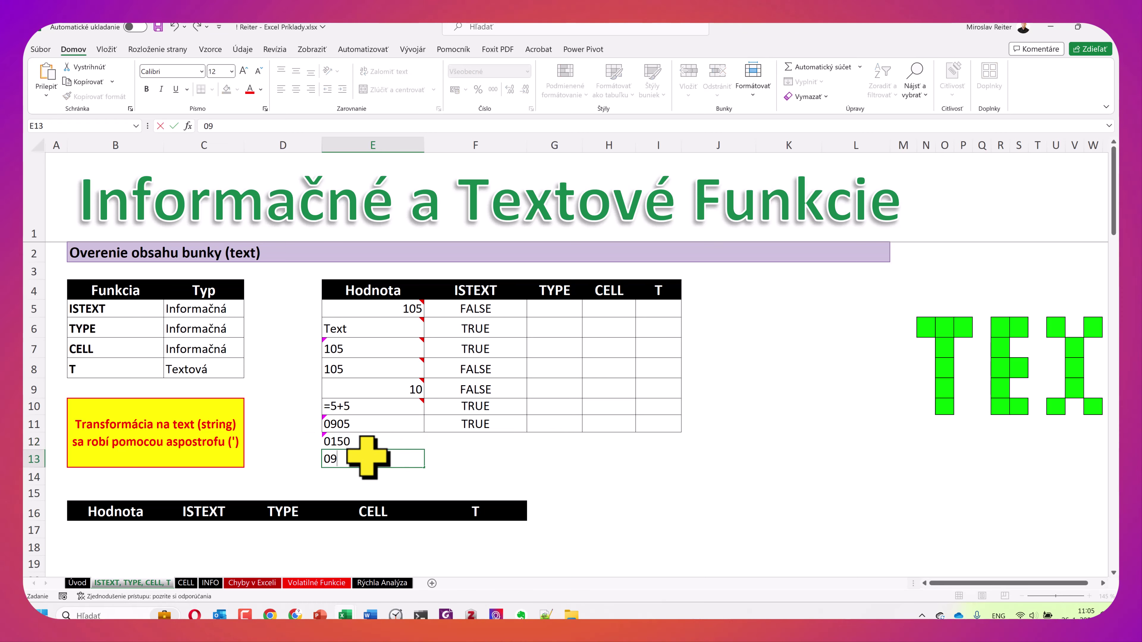
type("05")
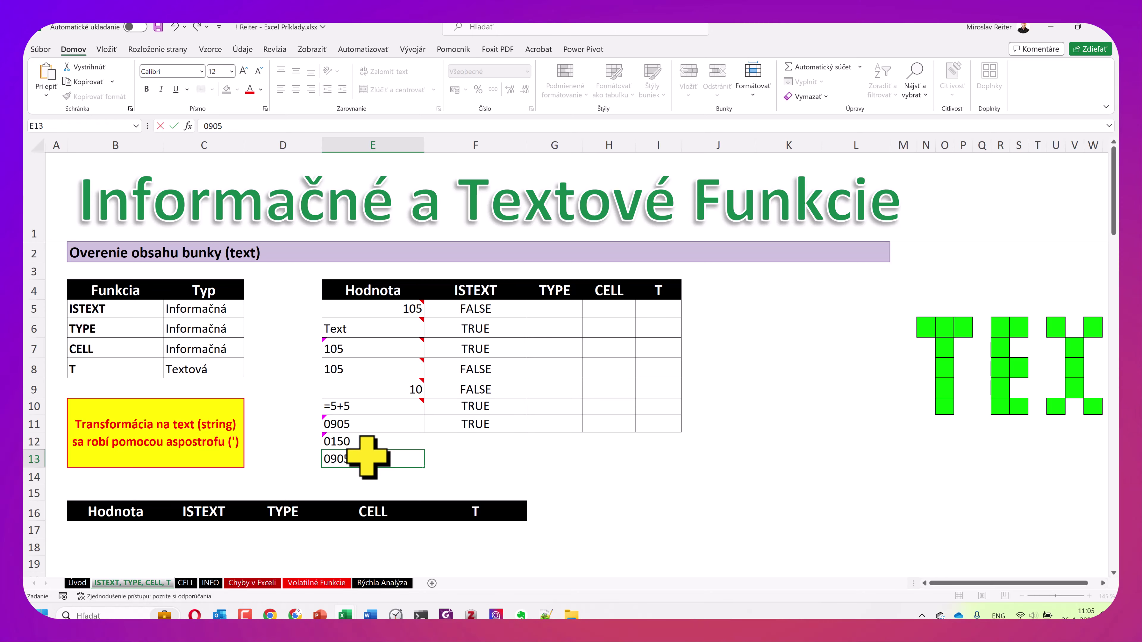
key("Return")
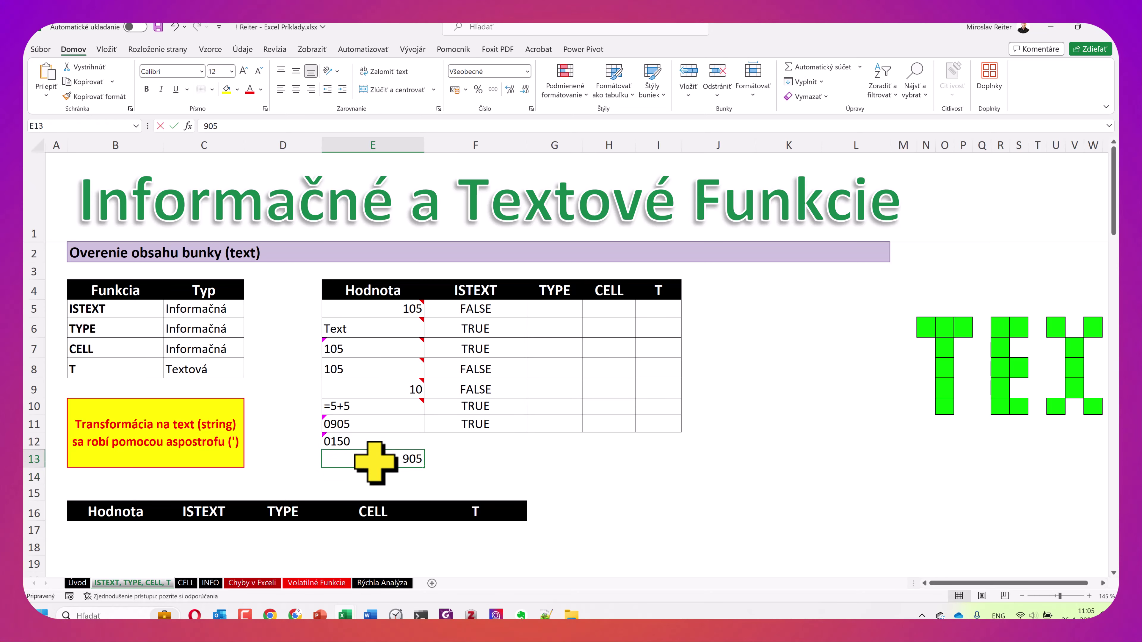
double_click(375, 461)
type("+421")
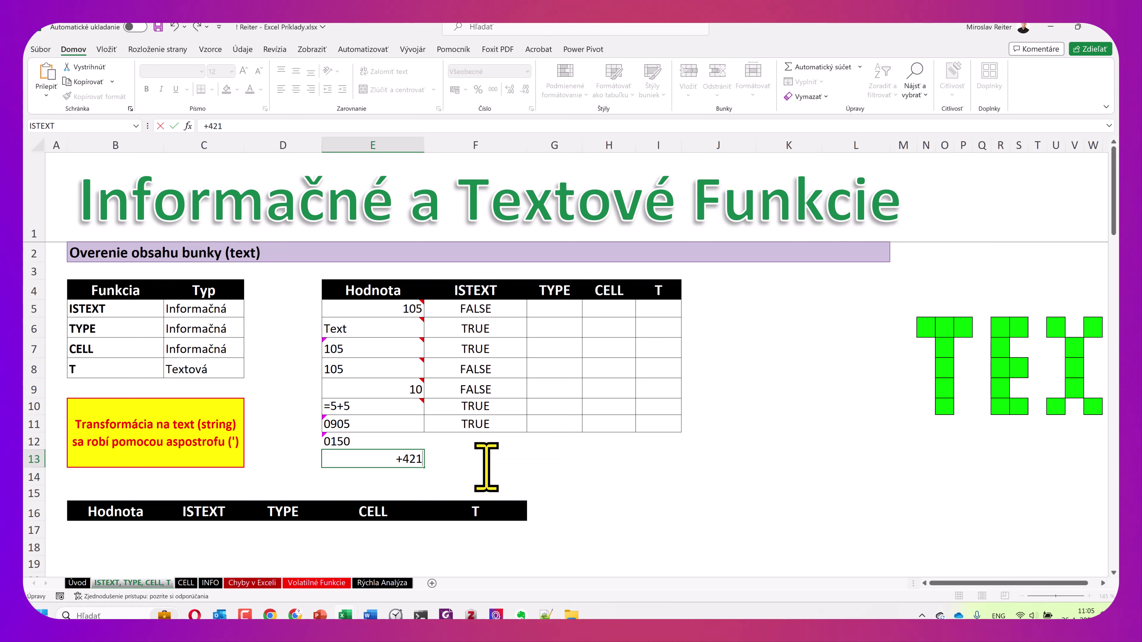
type("908")
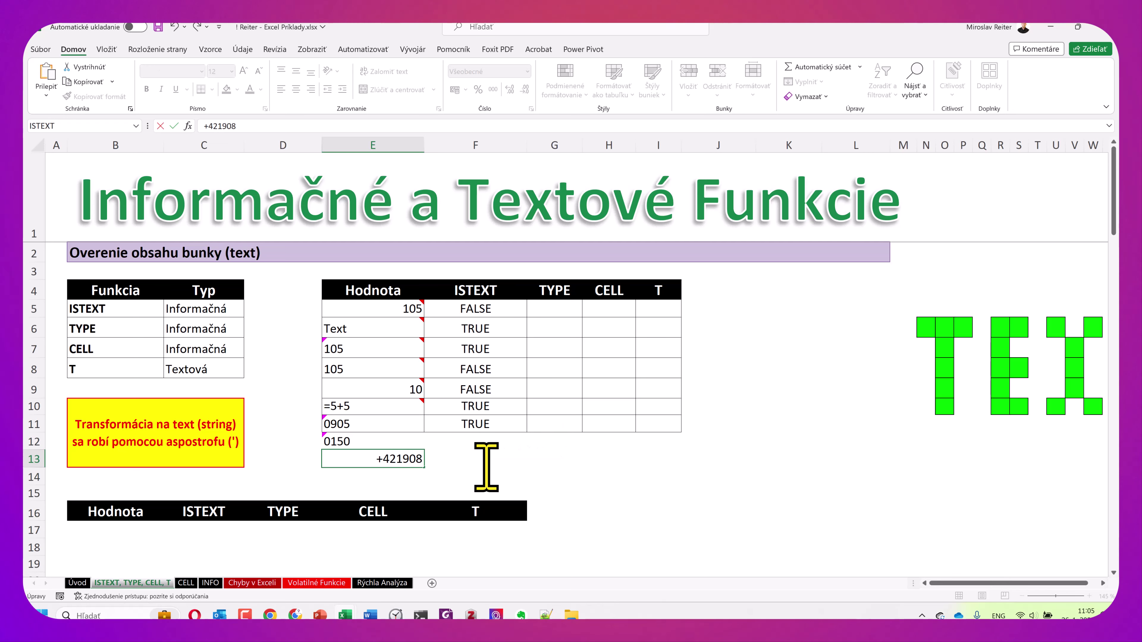
key("Return")
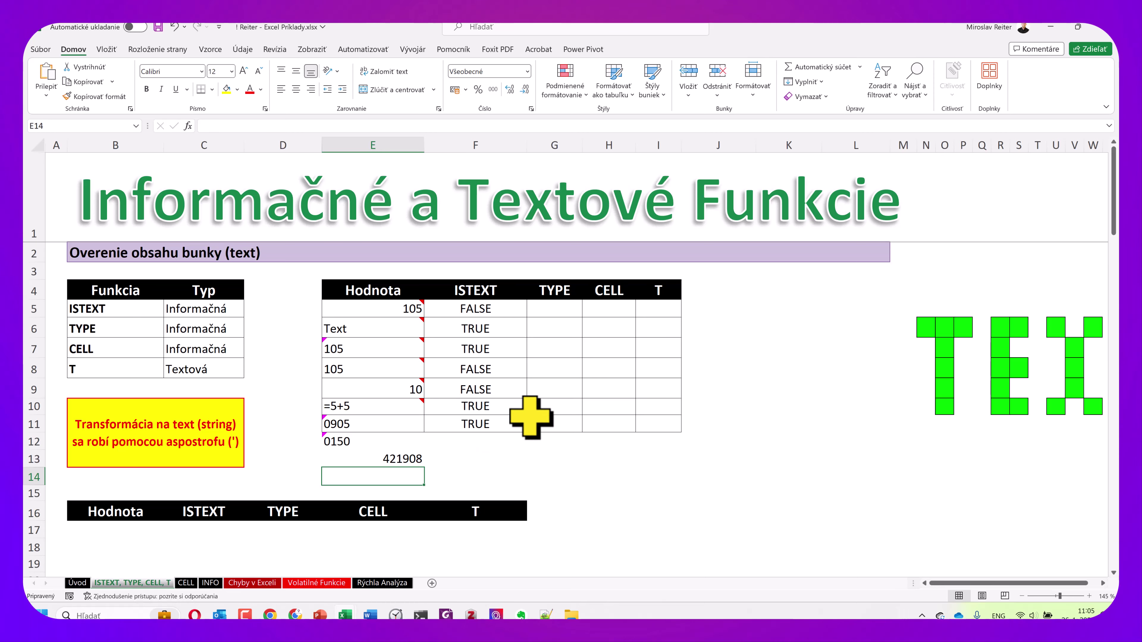
Insert =TYPE(E5) in G5 and fill it down to G13, giving 1 for numbers and 2 for text.
left_click(556, 308)
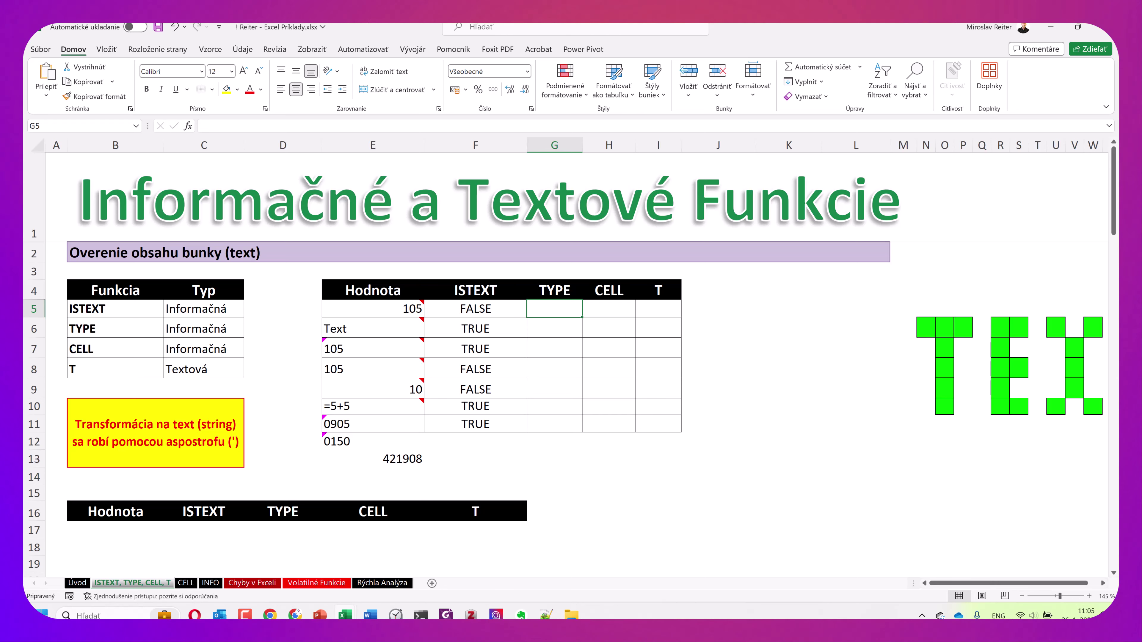
left_click(551, 308)
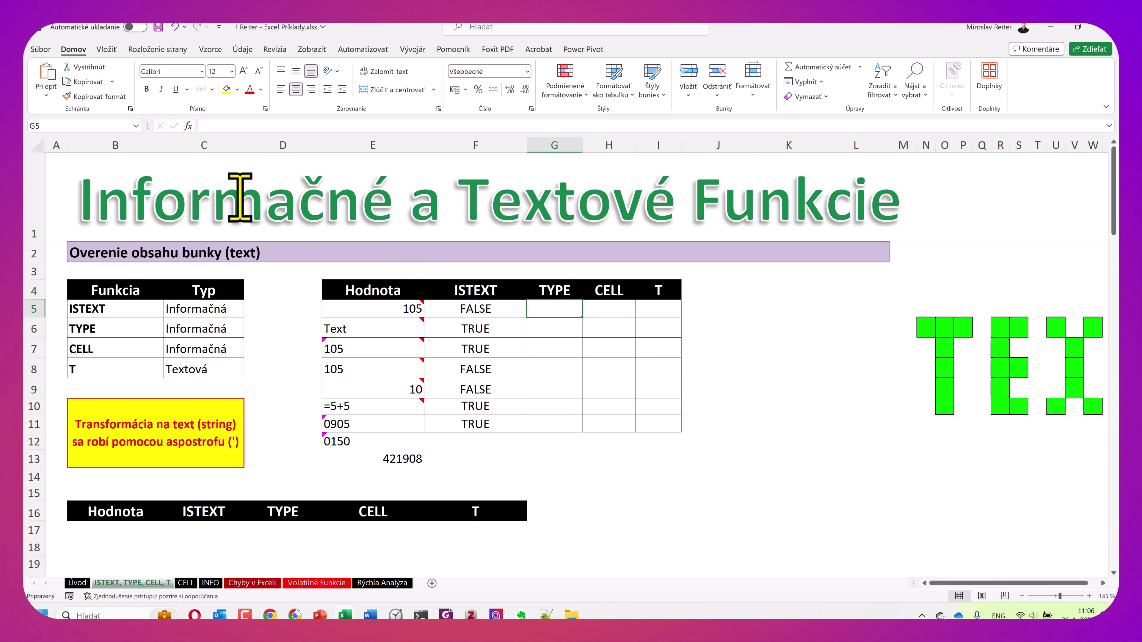
key("shift+F3")
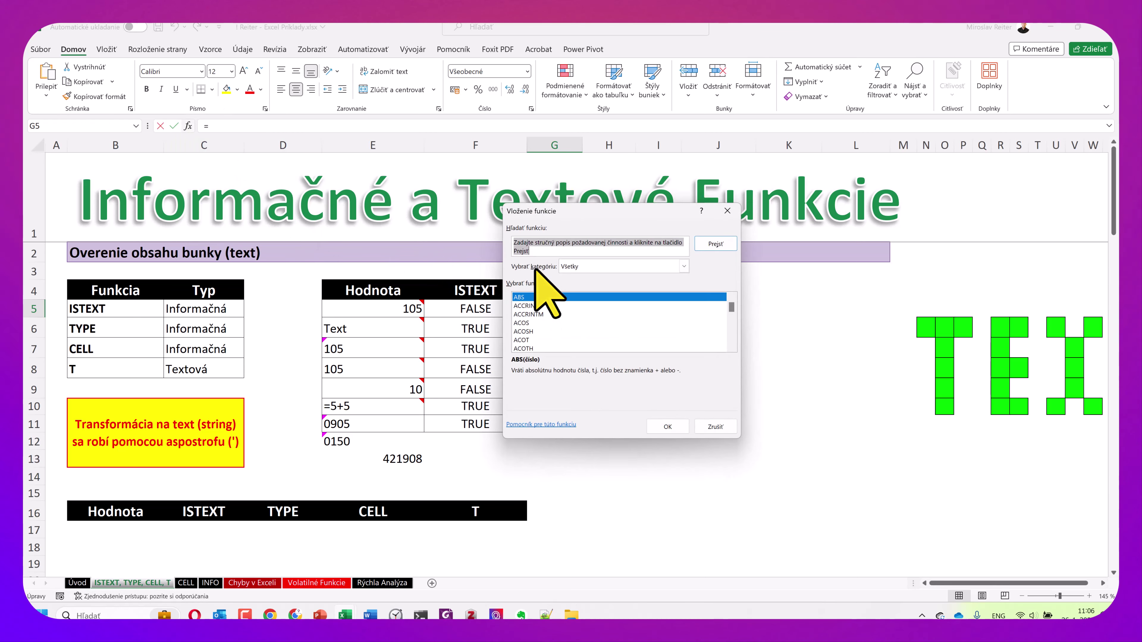
left_click(537, 315)
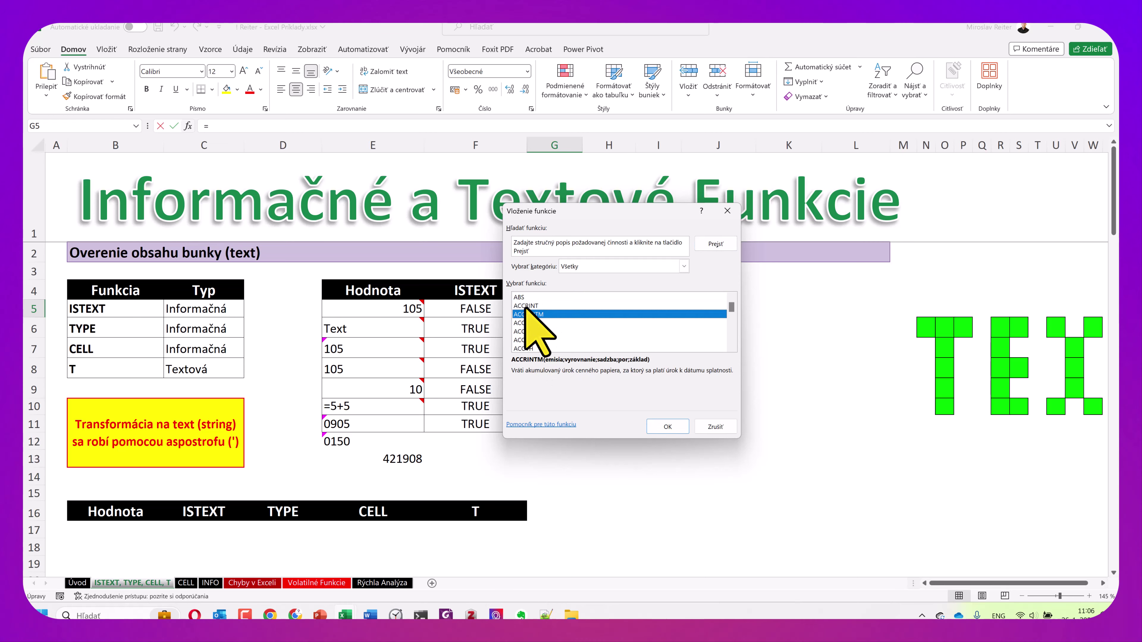
type("type")
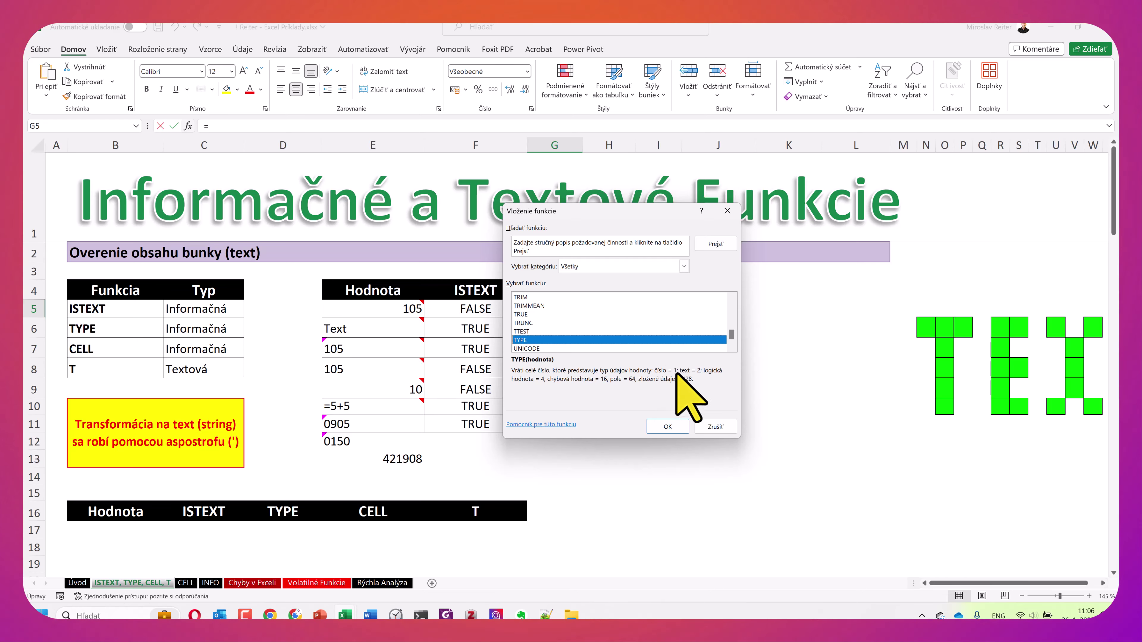
left_click(669, 426)
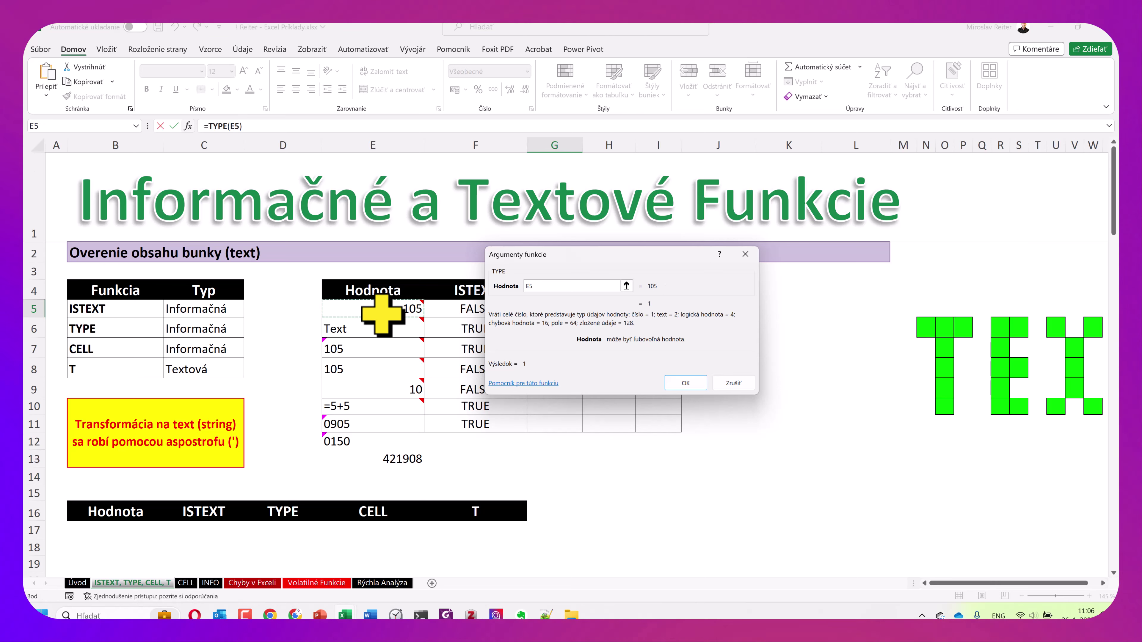
key("Return")
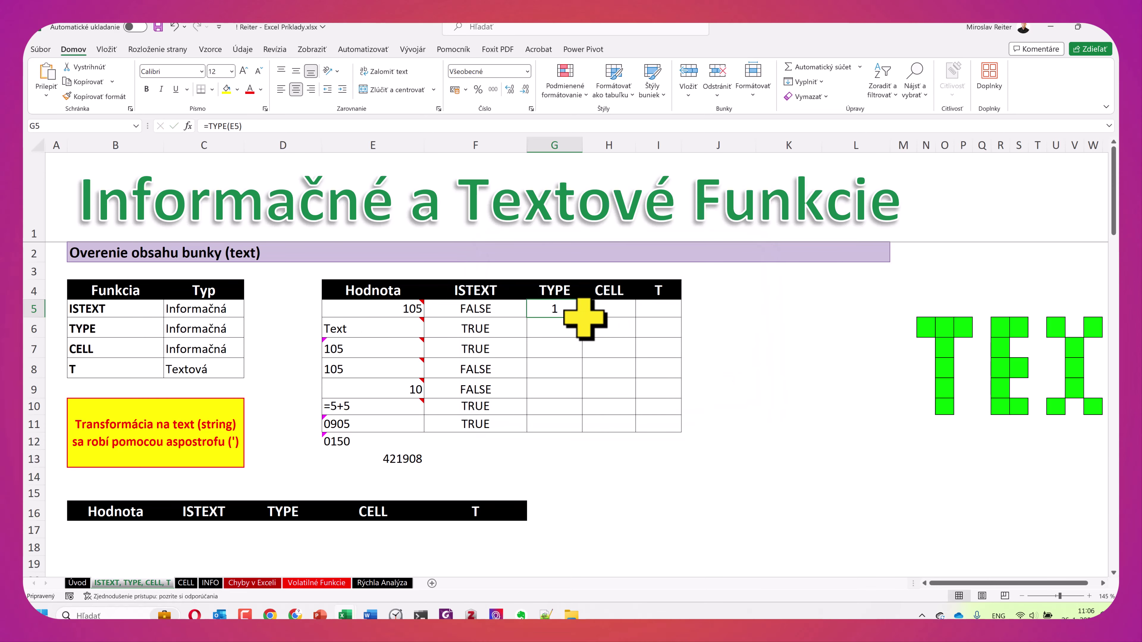
double_click(583, 318)
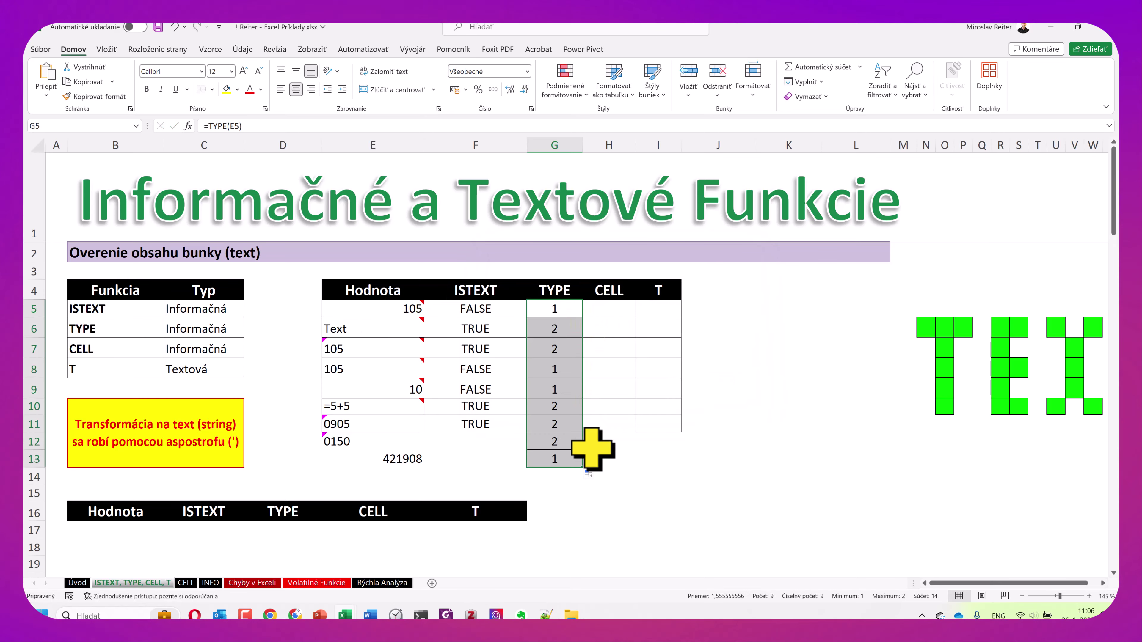
left_click(672, 459)
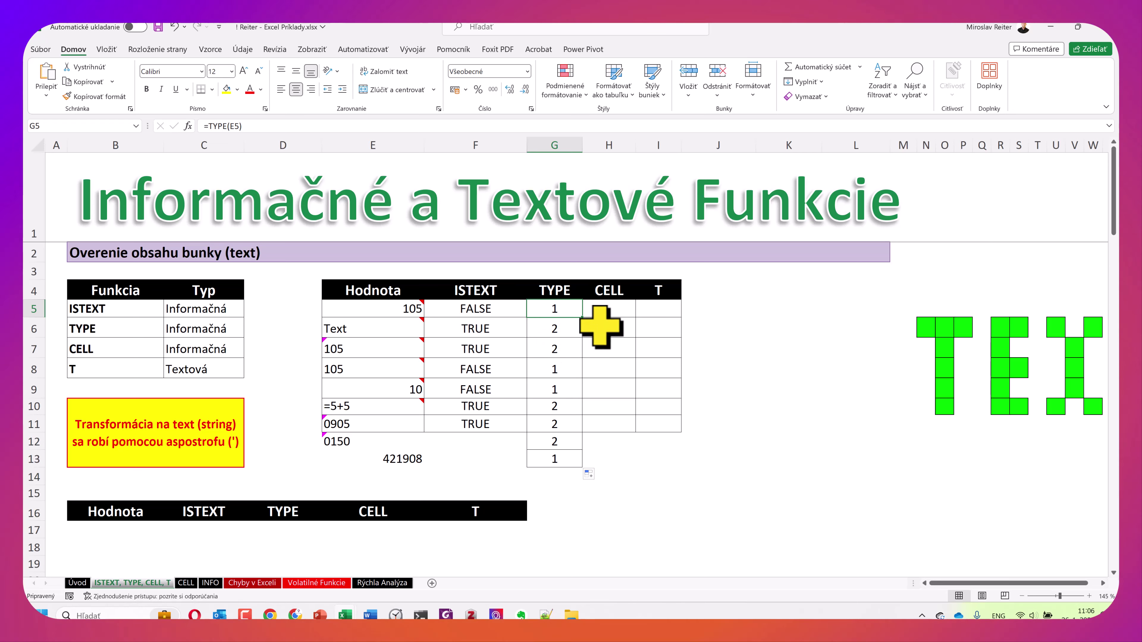
left_click(607, 314)
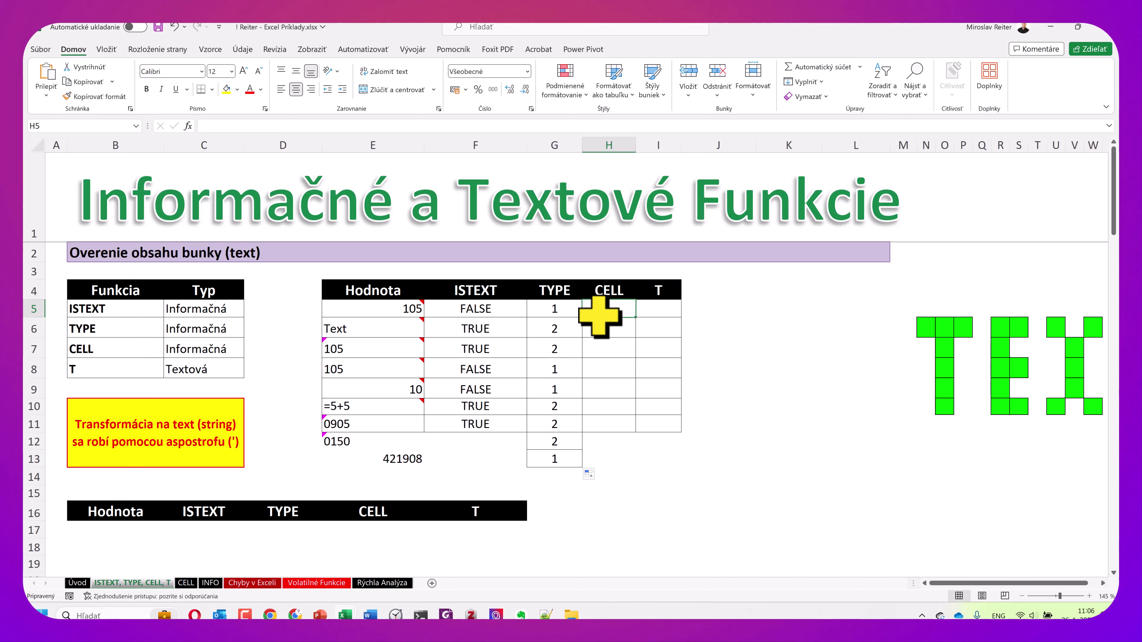
left_click(187, 126)
left_click(540, 322)
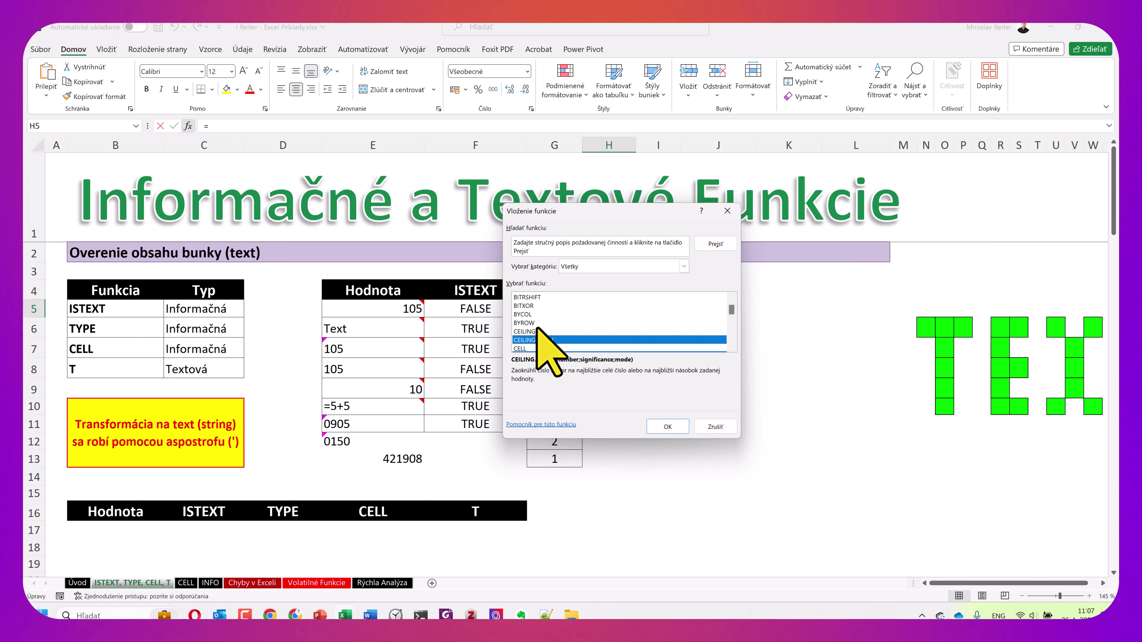
key("Down")
key("Down")
key("Down")
key("Down")
key("Down")
key("Down")
key("Down")
key("Down")
key("Down")
key("Down")
key("Down")
key("Down")
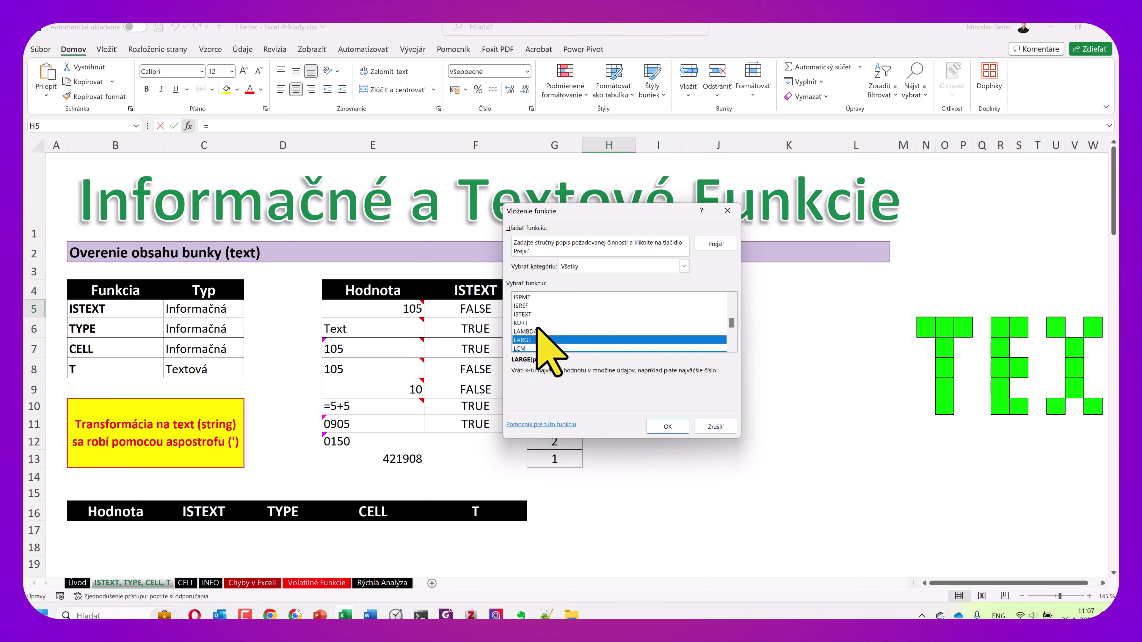
type("cell")
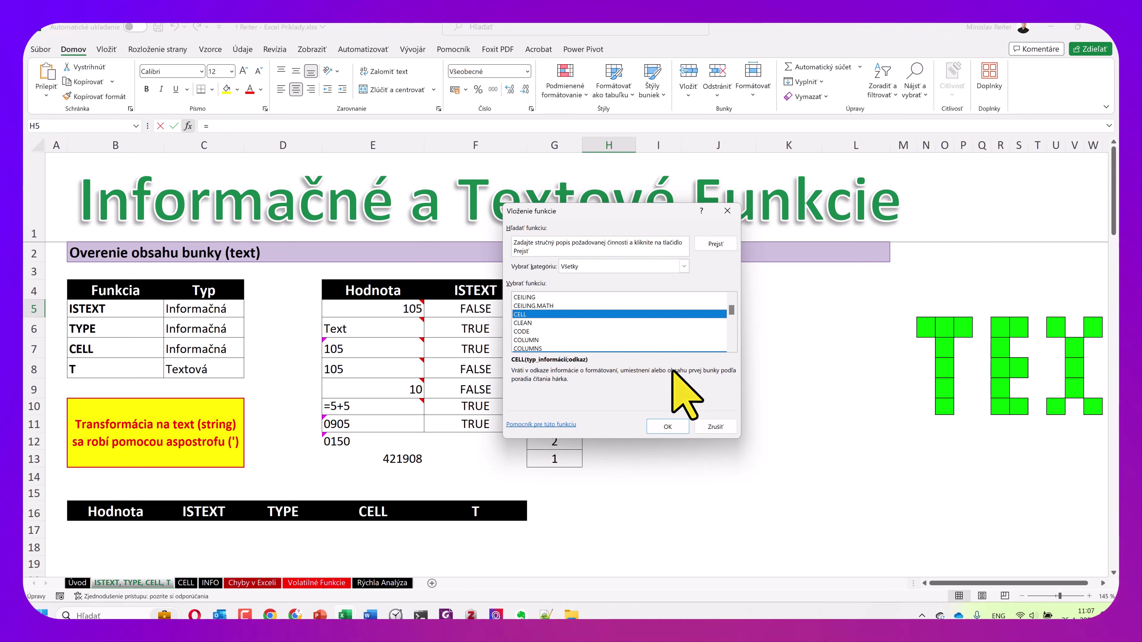
left_click(668, 426)
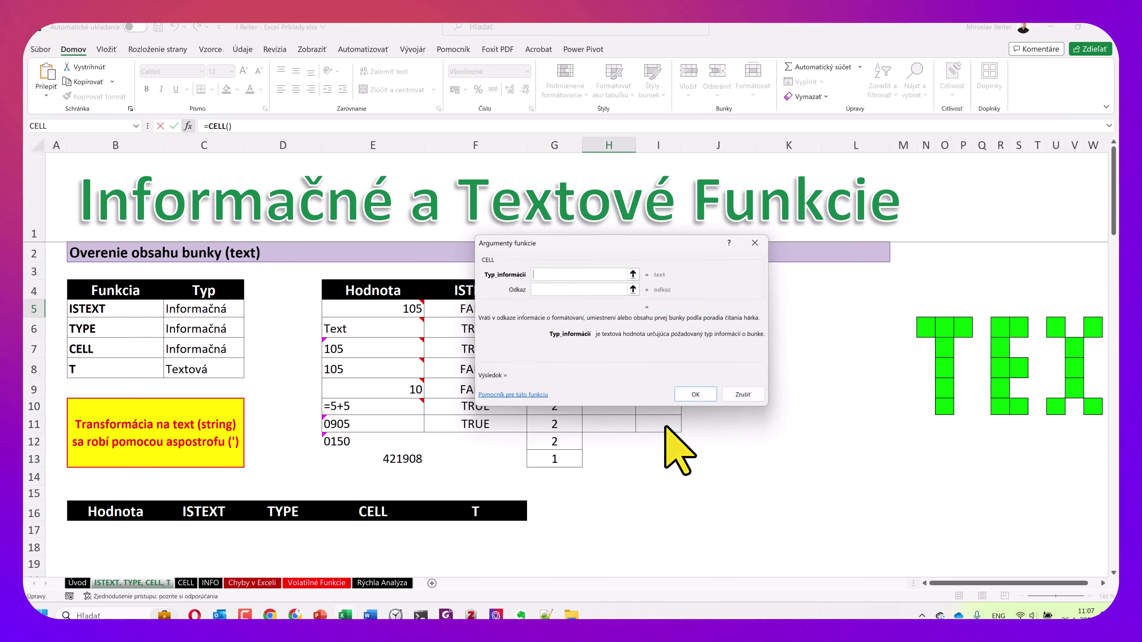
left_click_drag(560, 264, 702, 335)
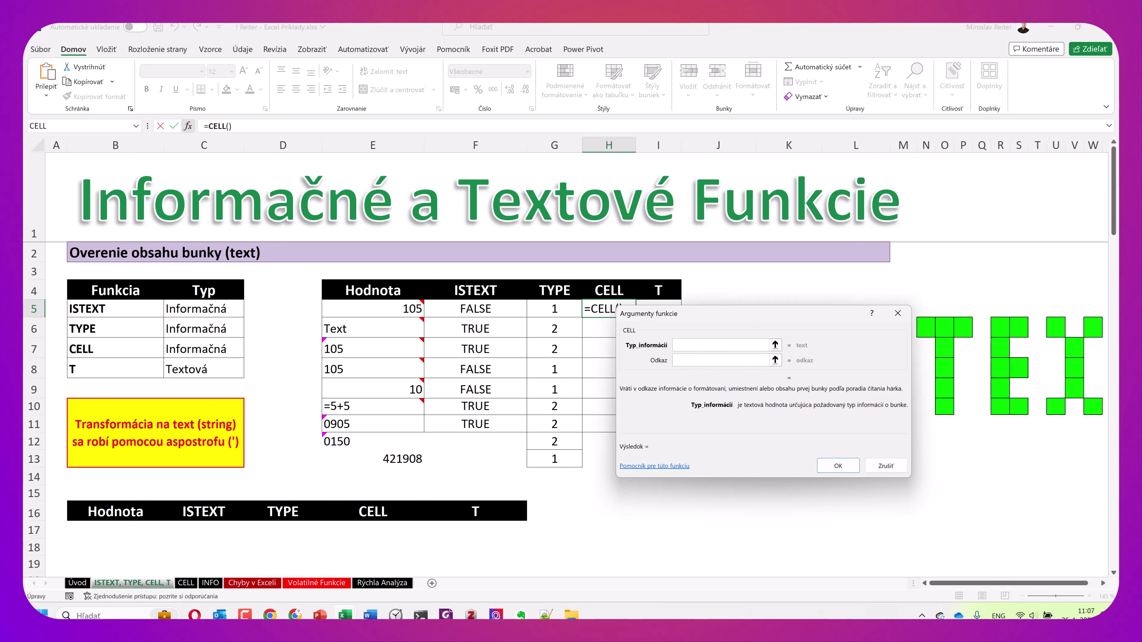
left_click(690, 351)
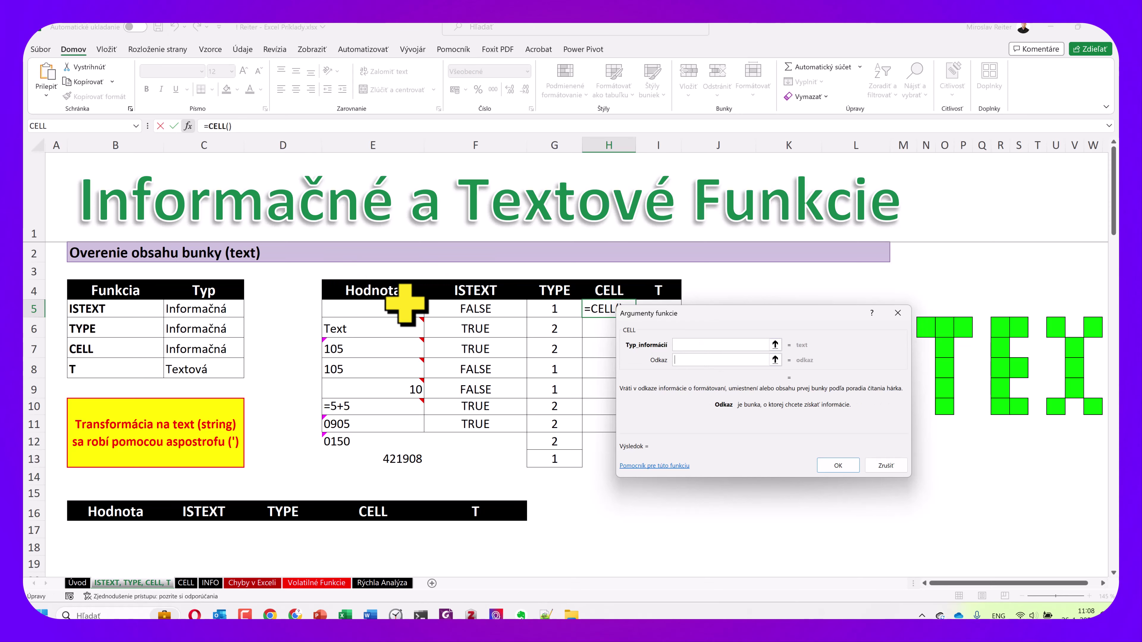
Enter =CELL("typ";E5) in H5 so it returns v for the number 105.
key("Escape")
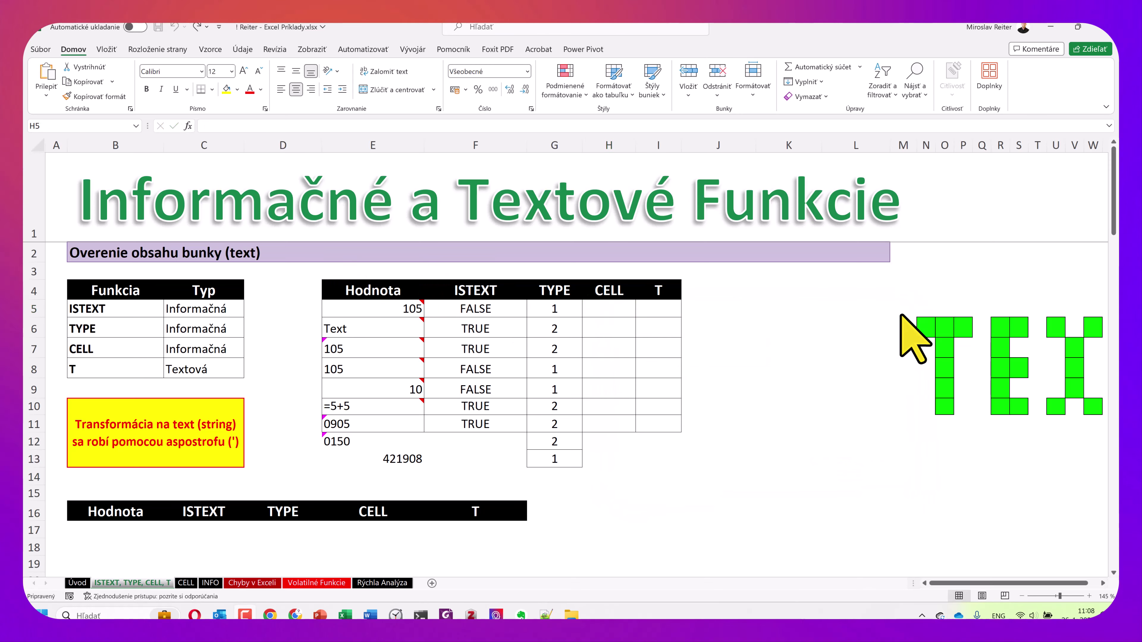
left_click(611, 310)
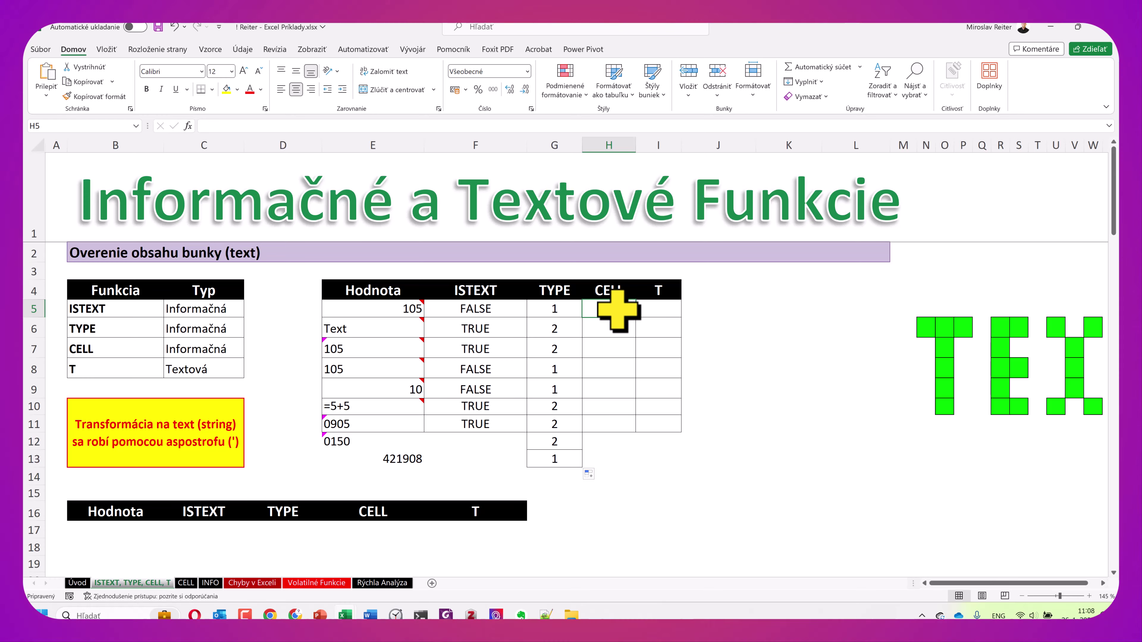
type("=ce")
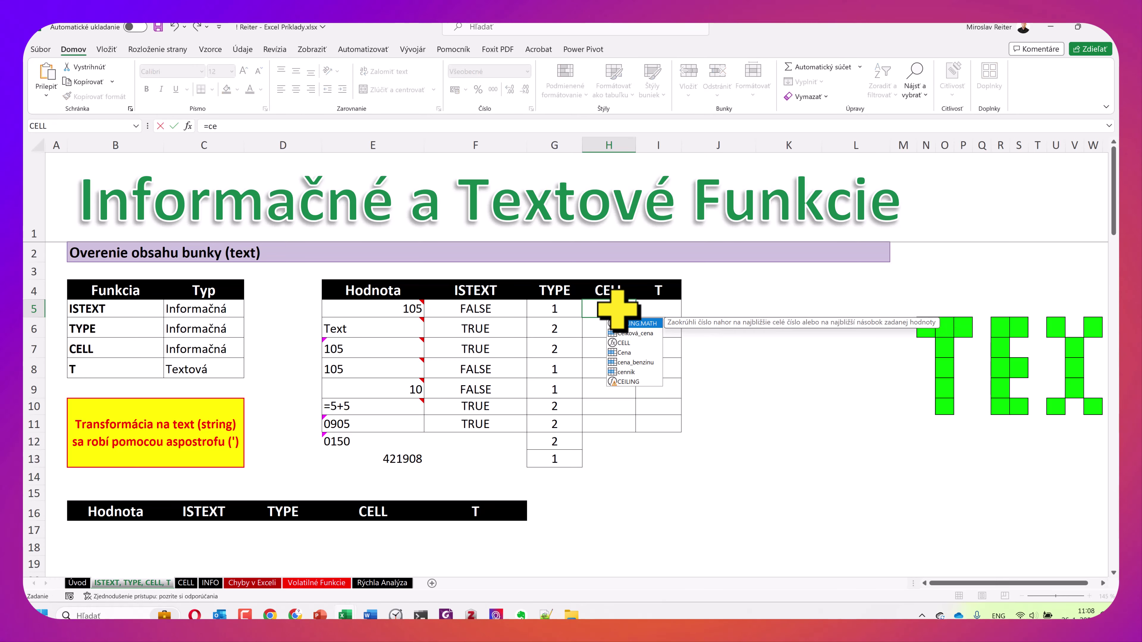
type("ll")
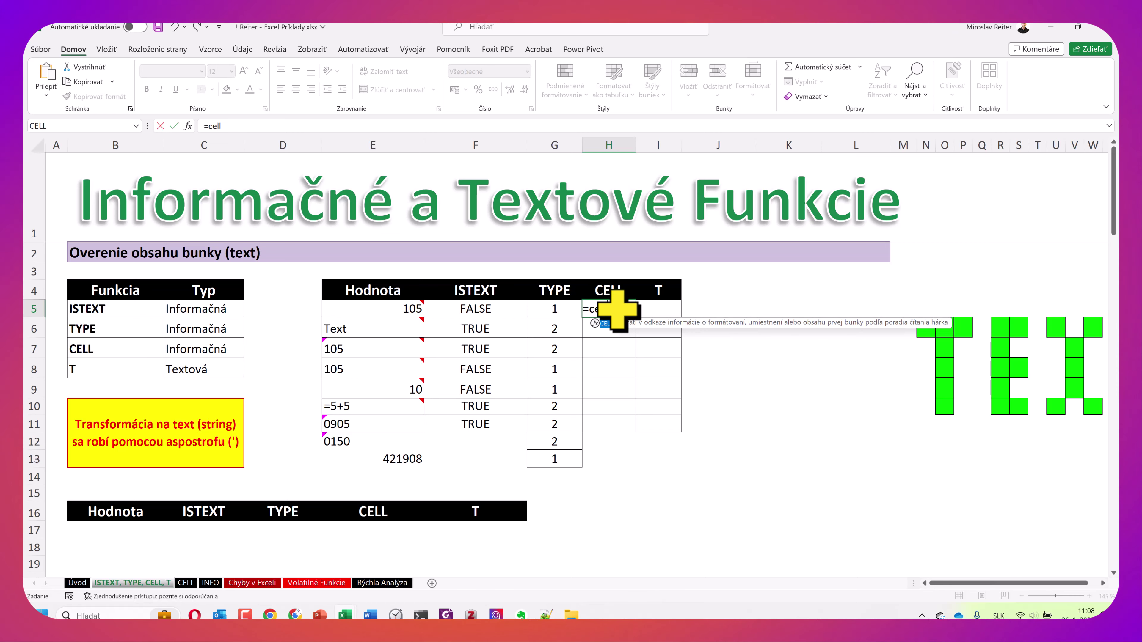
key("Tab")
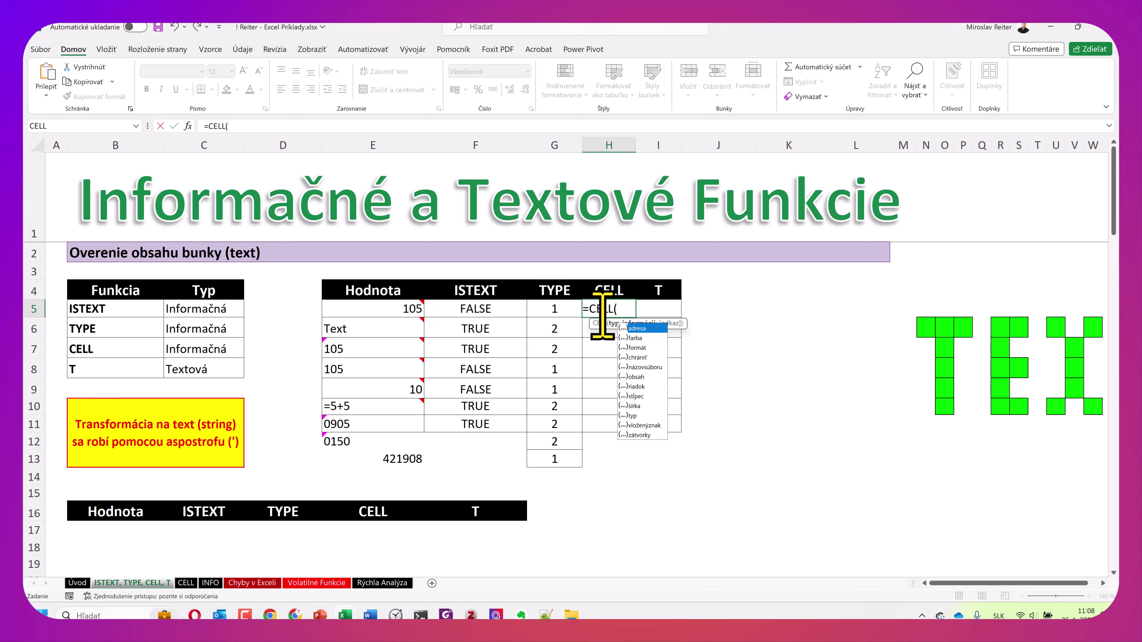
double_click(633, 415)
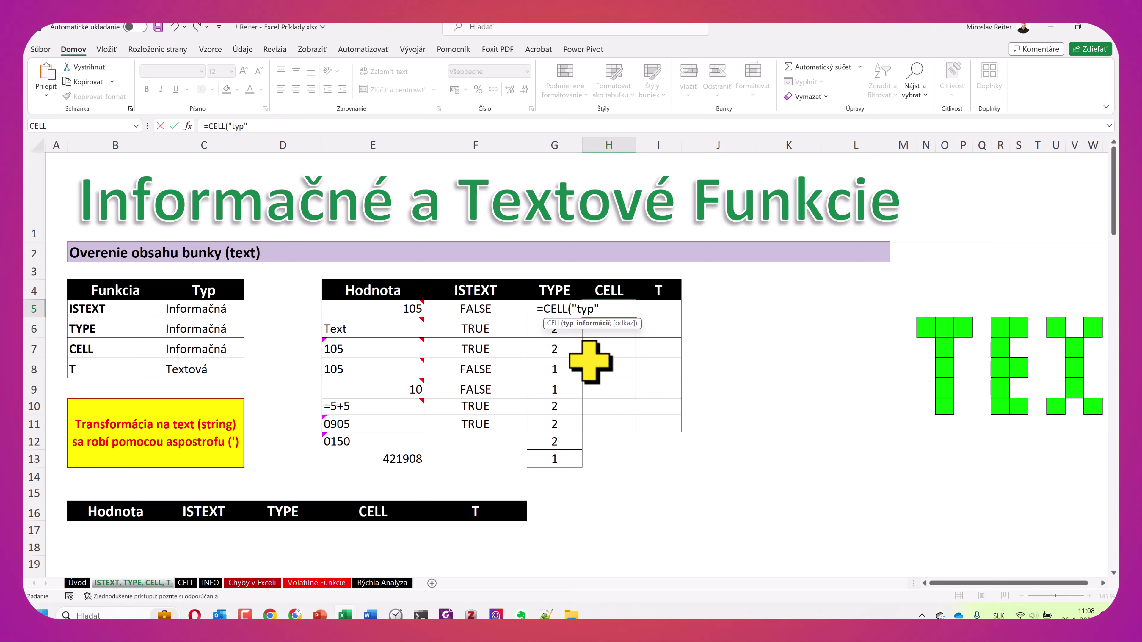
type(";")
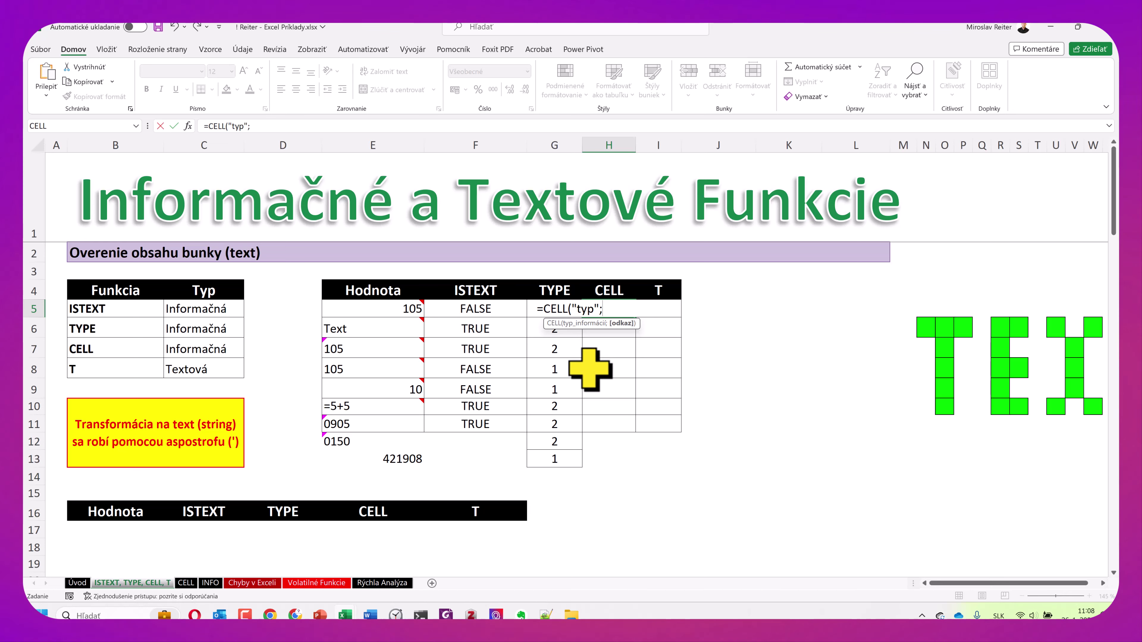
mouse_move(392, 309)
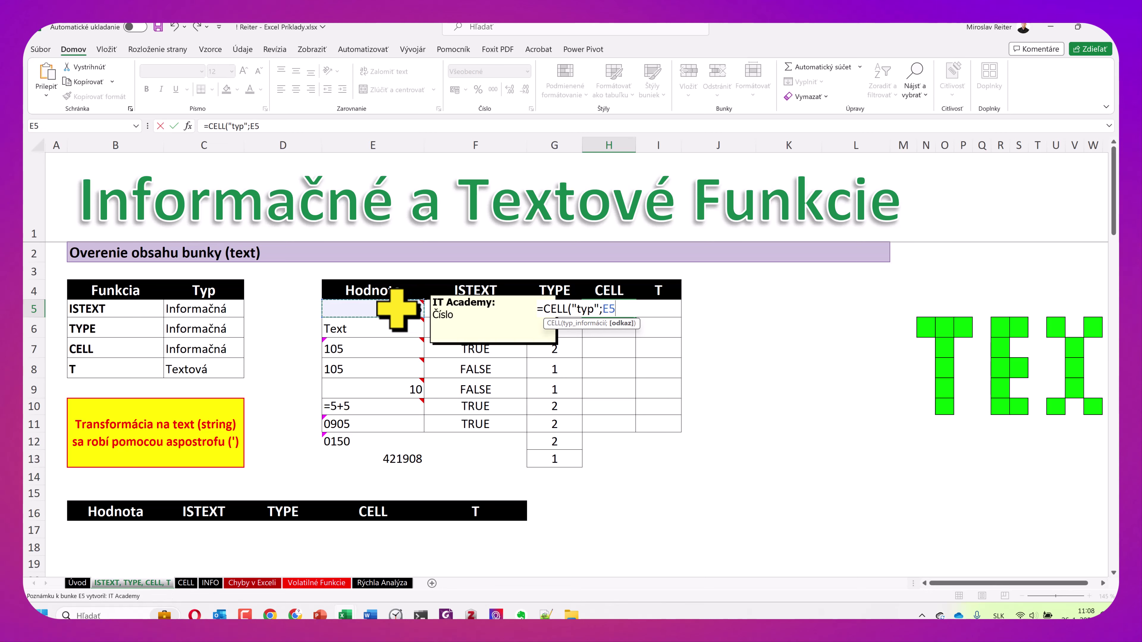
key("Return")
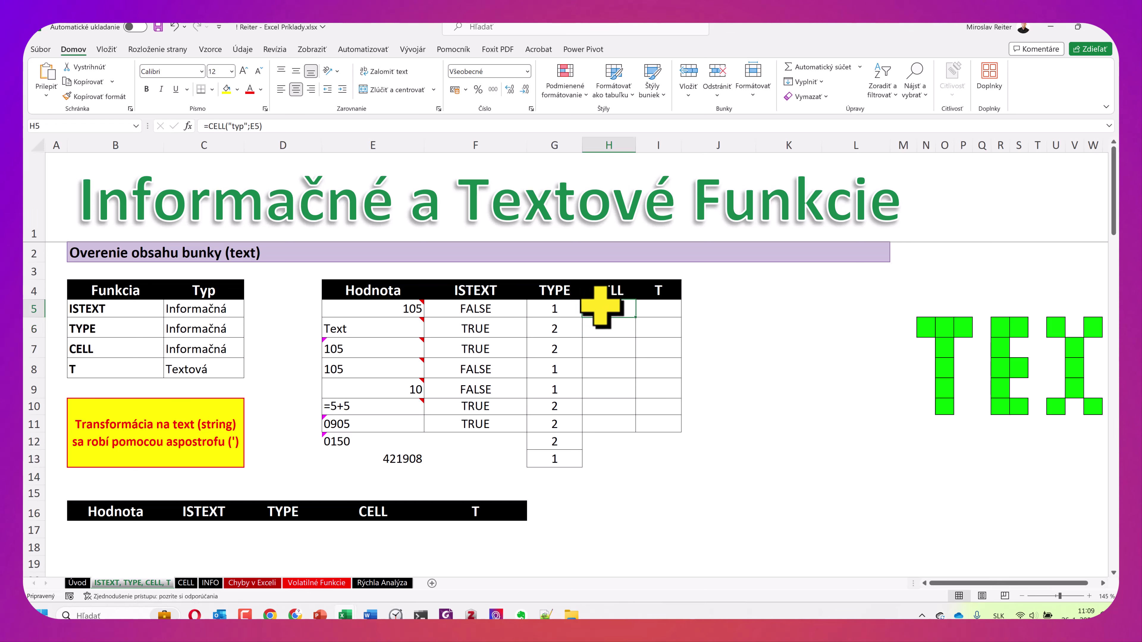
Fill the CELL formula from H5 down through H13.
double_click(635, 318)
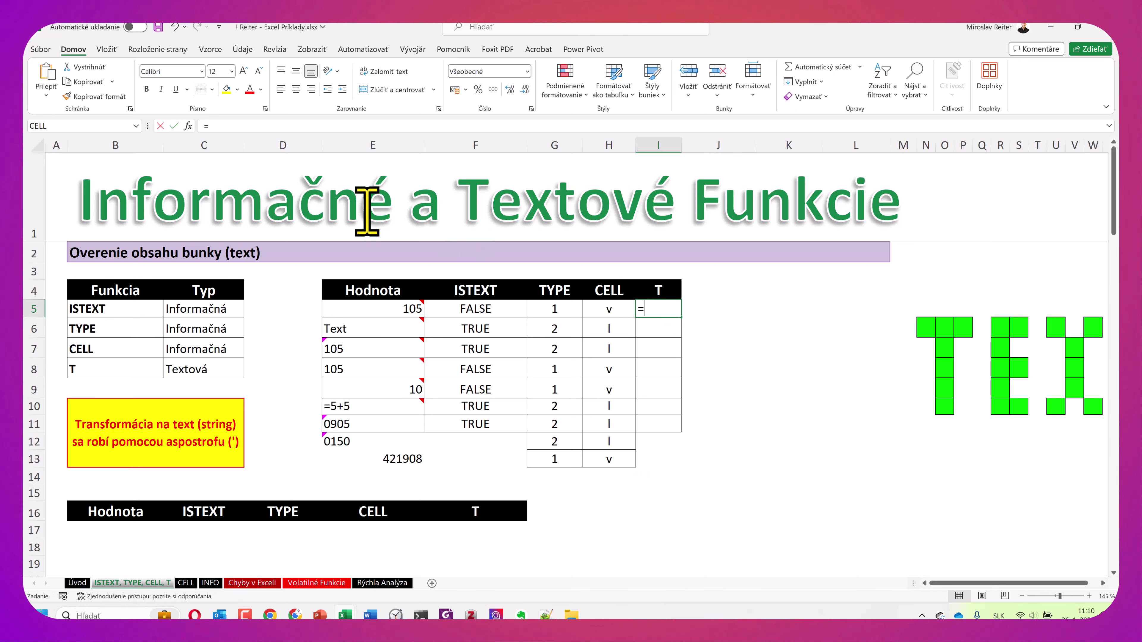
Insert =T(E5) in I5 from the function list and fill it down to I13.
key("Escape")
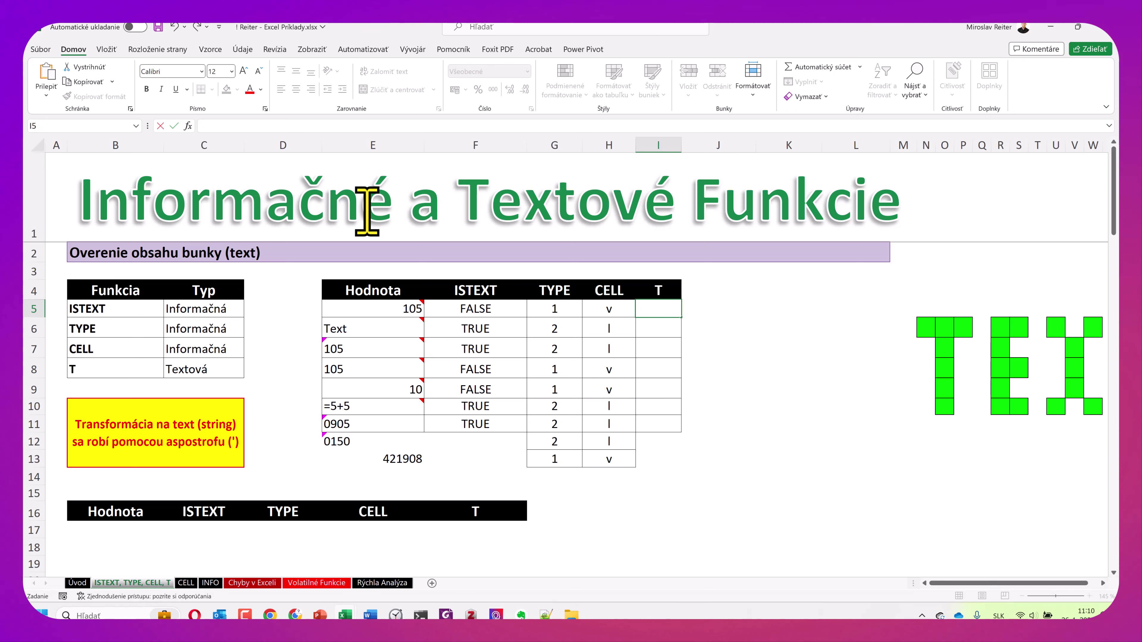
left_click(189, 126)
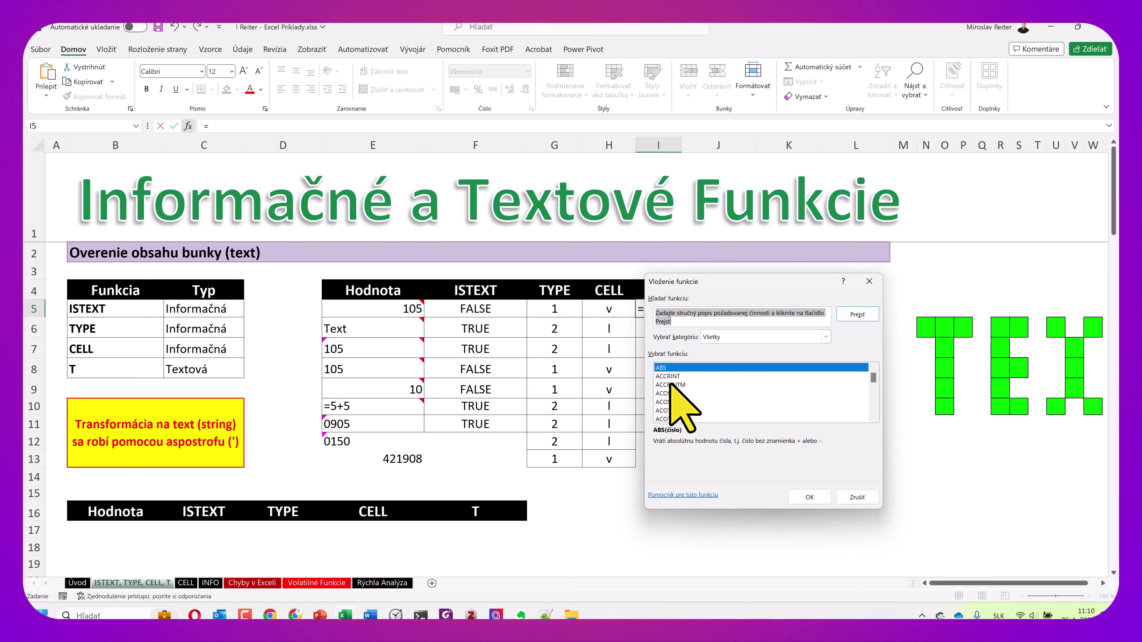
type("t")
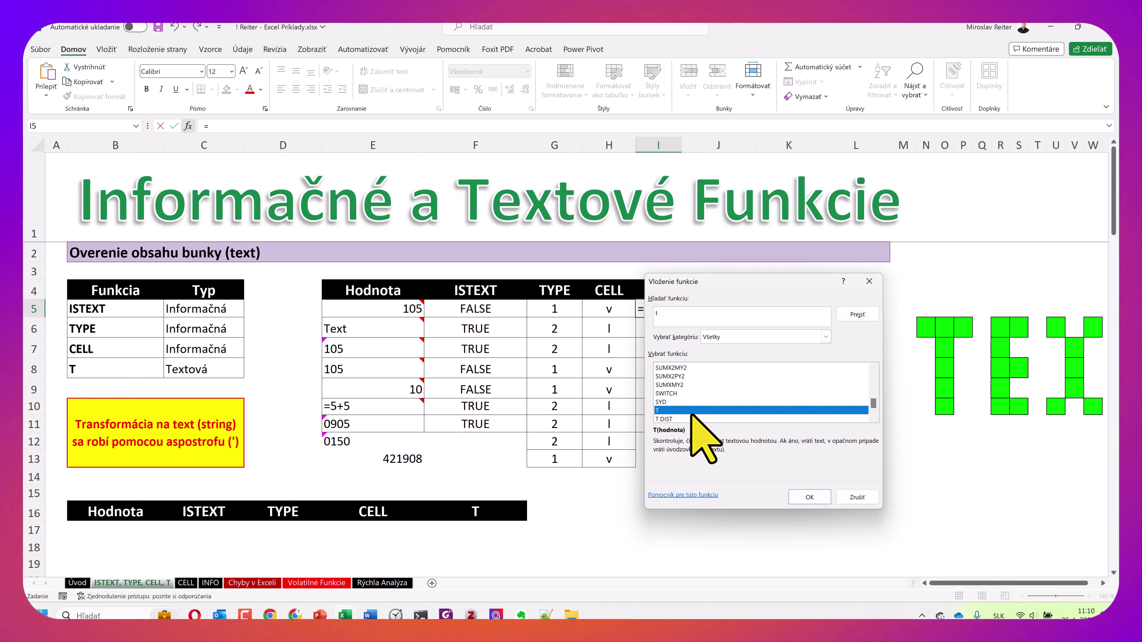
scroll(688, 404, "down", 2)
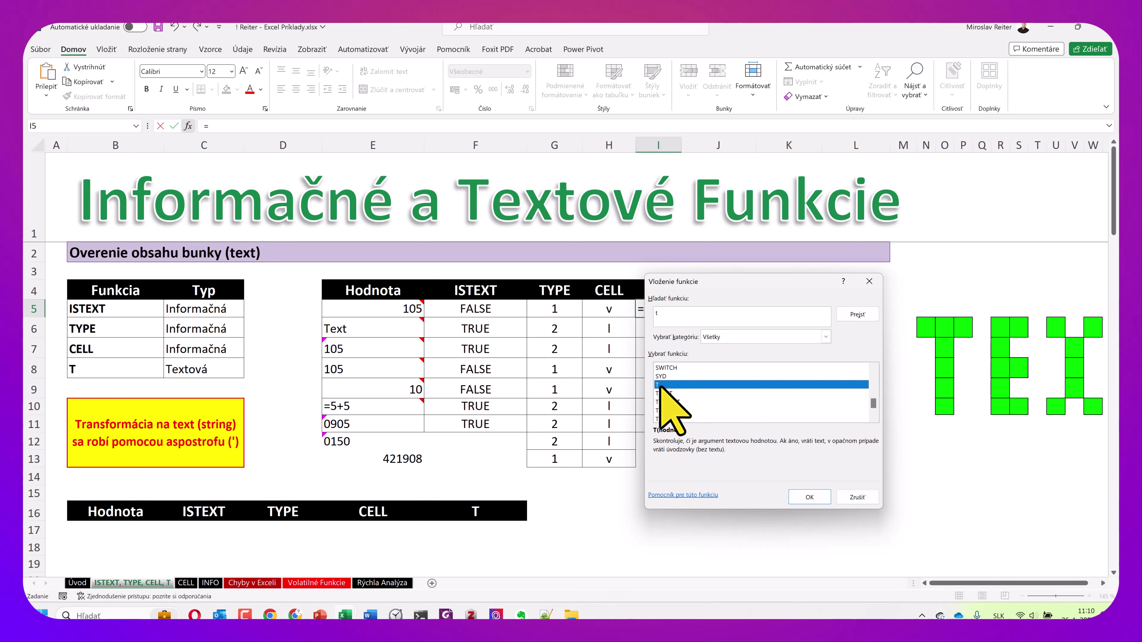
left_click(805, 497)
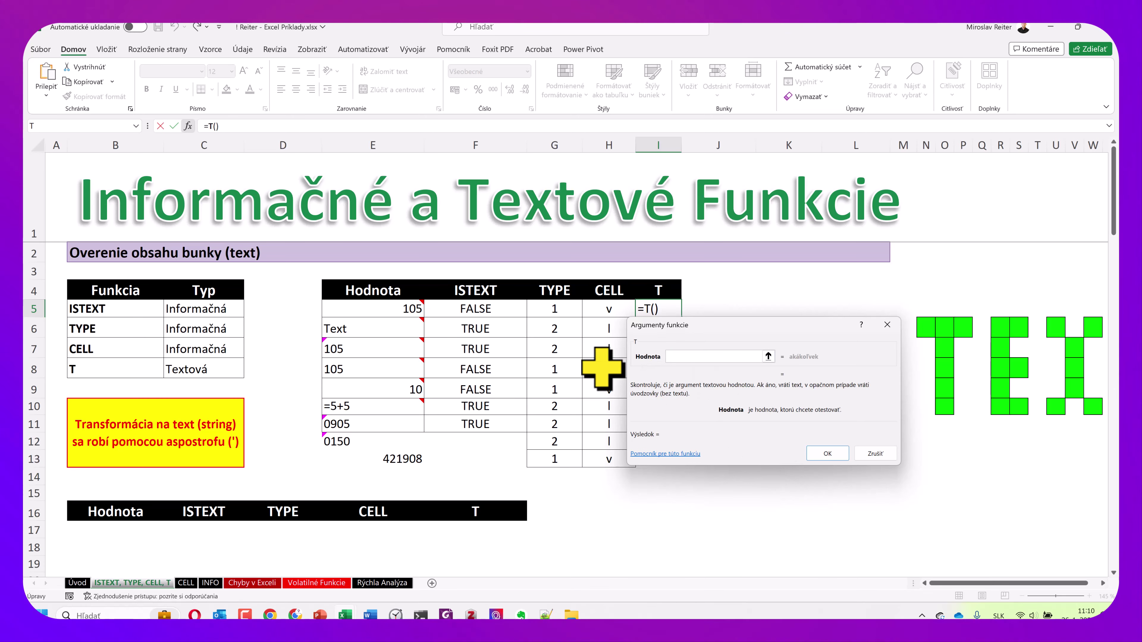
left_click(380, 314)
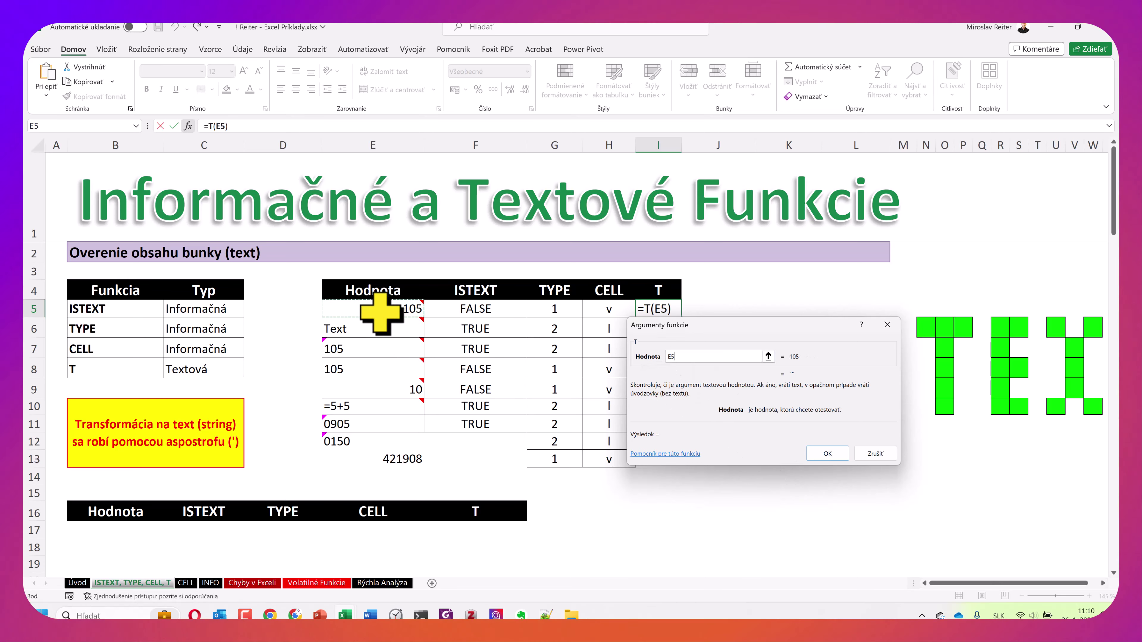
key("Return")
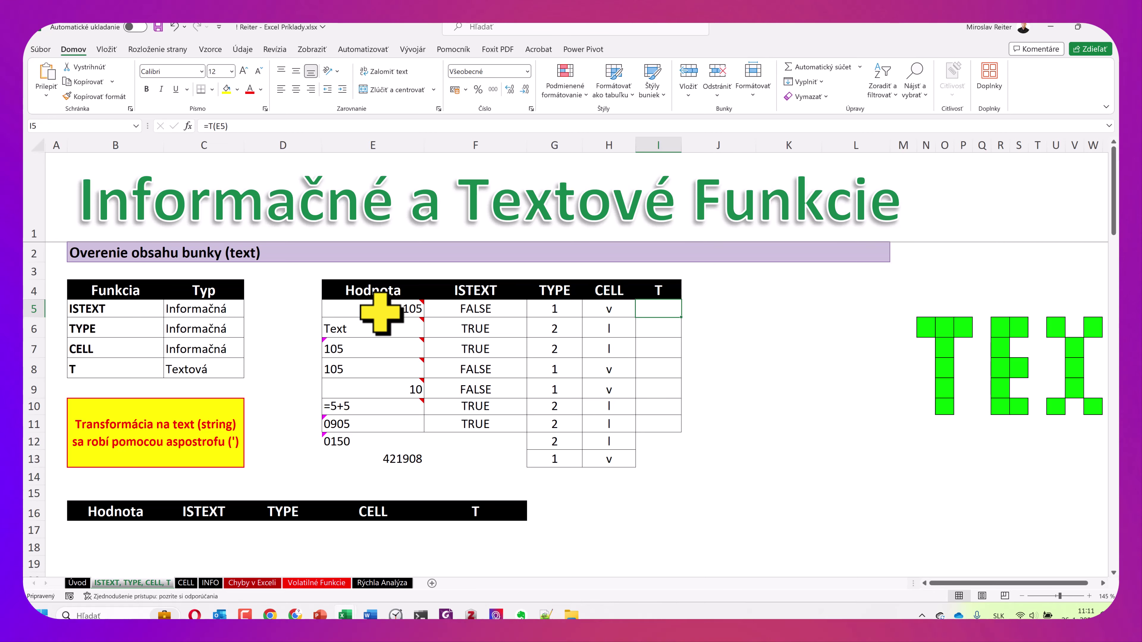
double_click(683, 319)
Replace the value in E5 with the number 1.
left_click(663, 327)
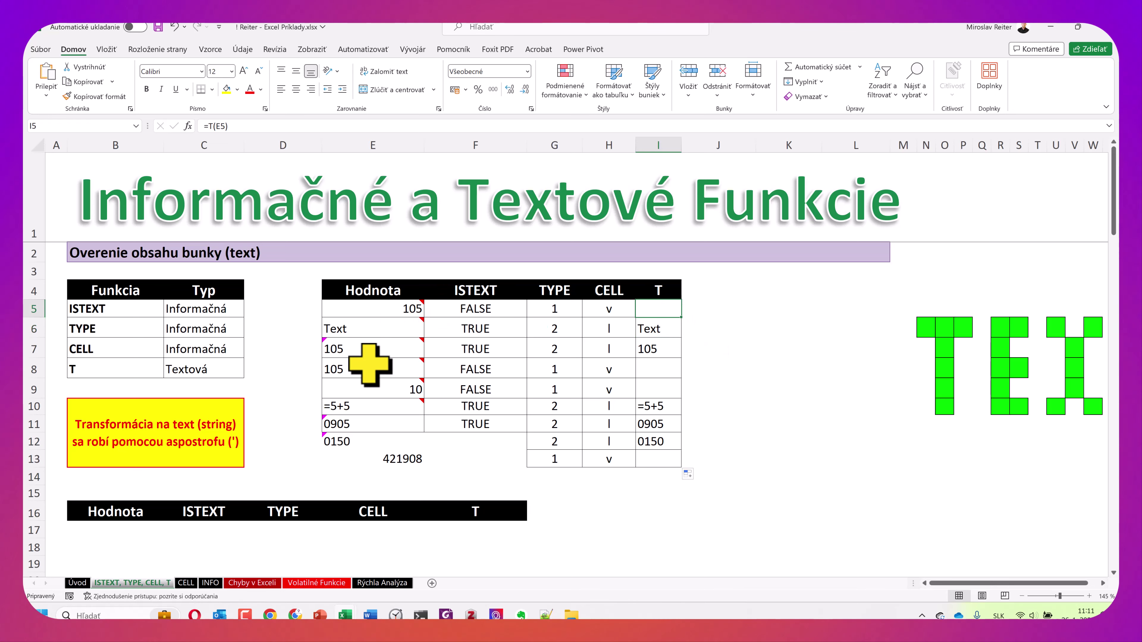
left_click(359, 327)
mouse_move(371, 308)
mouse_move(421, 301)
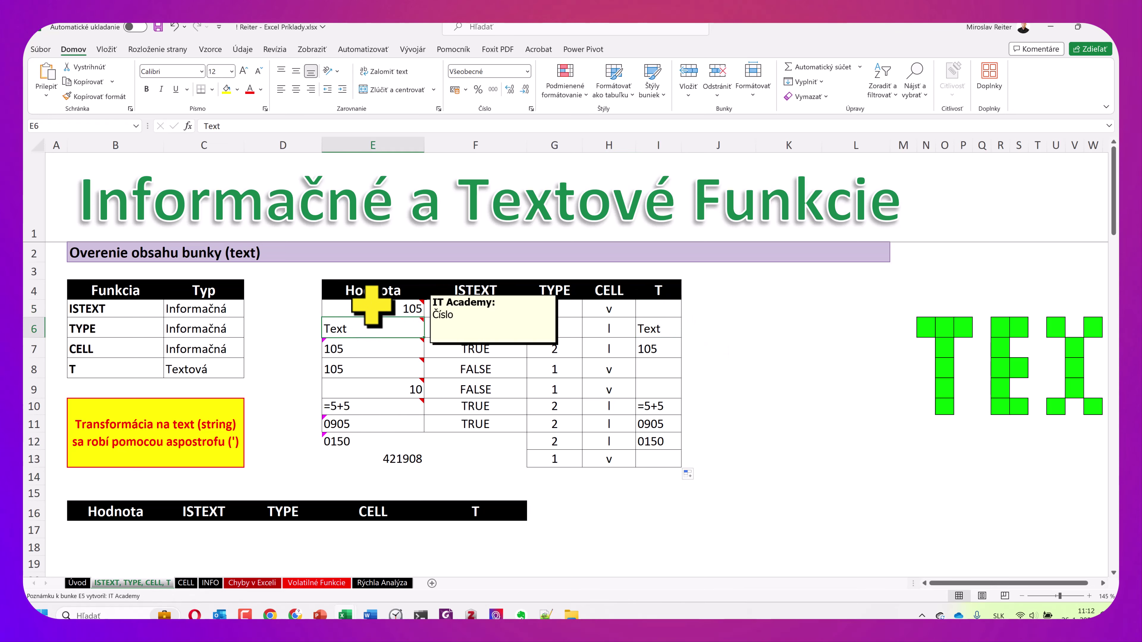
key("Return")
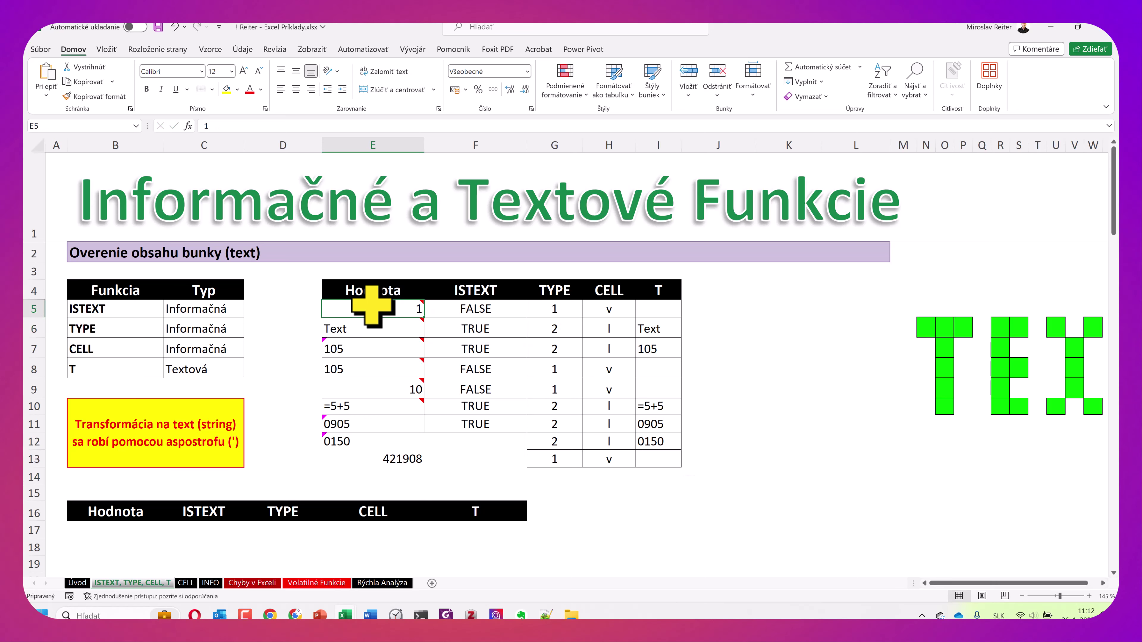
double_click(400, 310)
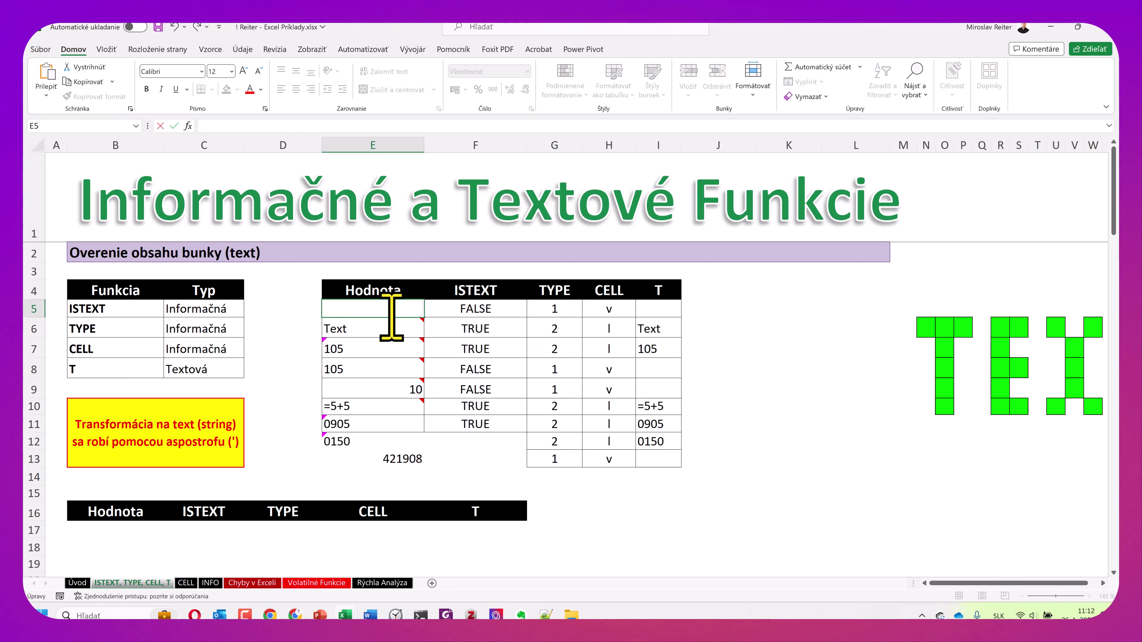
type("1")
key("Escape")
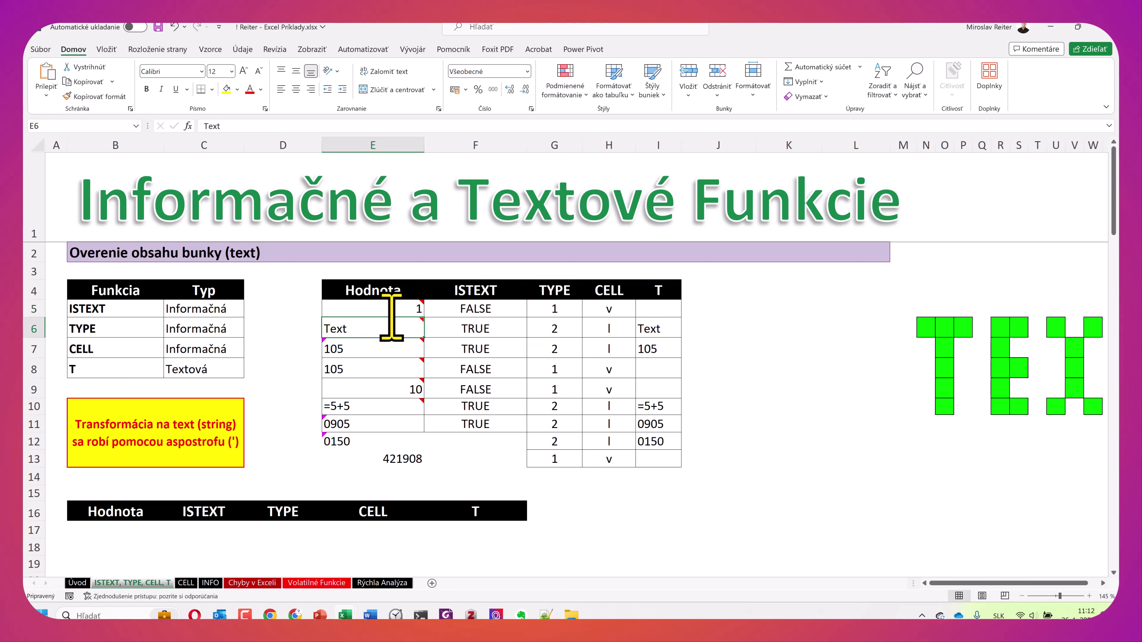
left_click(229, 126)
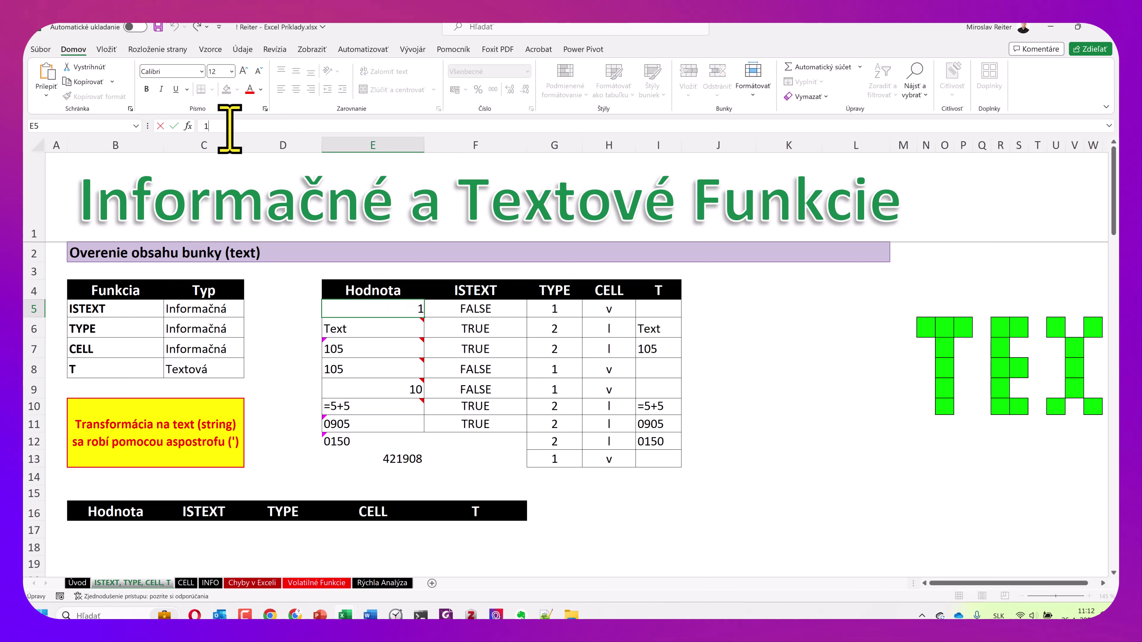
left_click(384, 305)
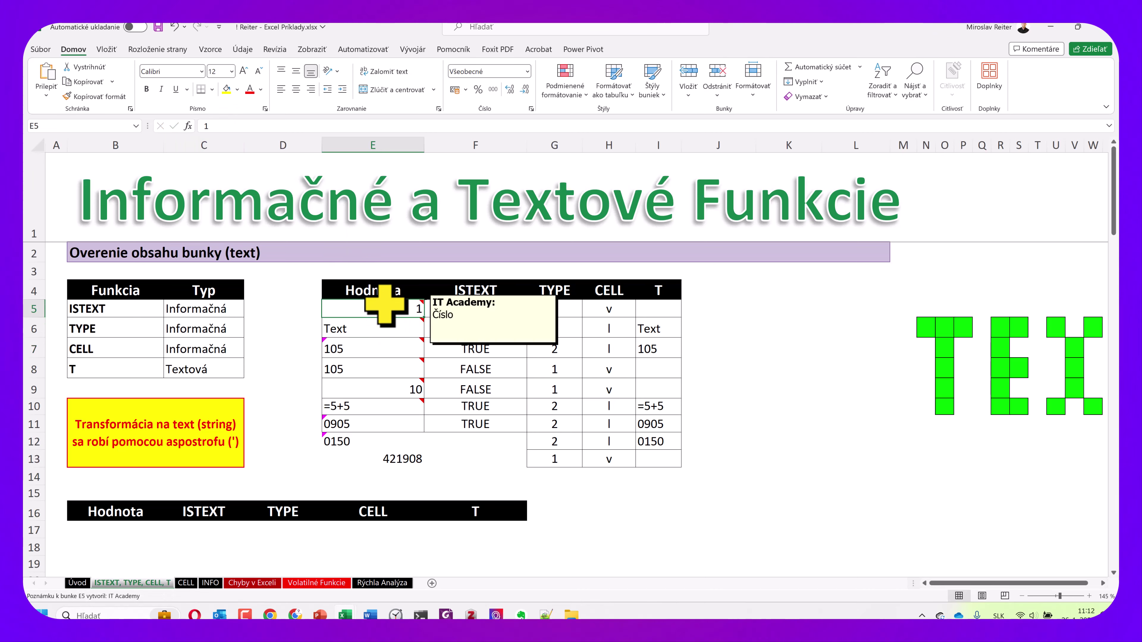
left_click(216, 126)
key("BackSpace")
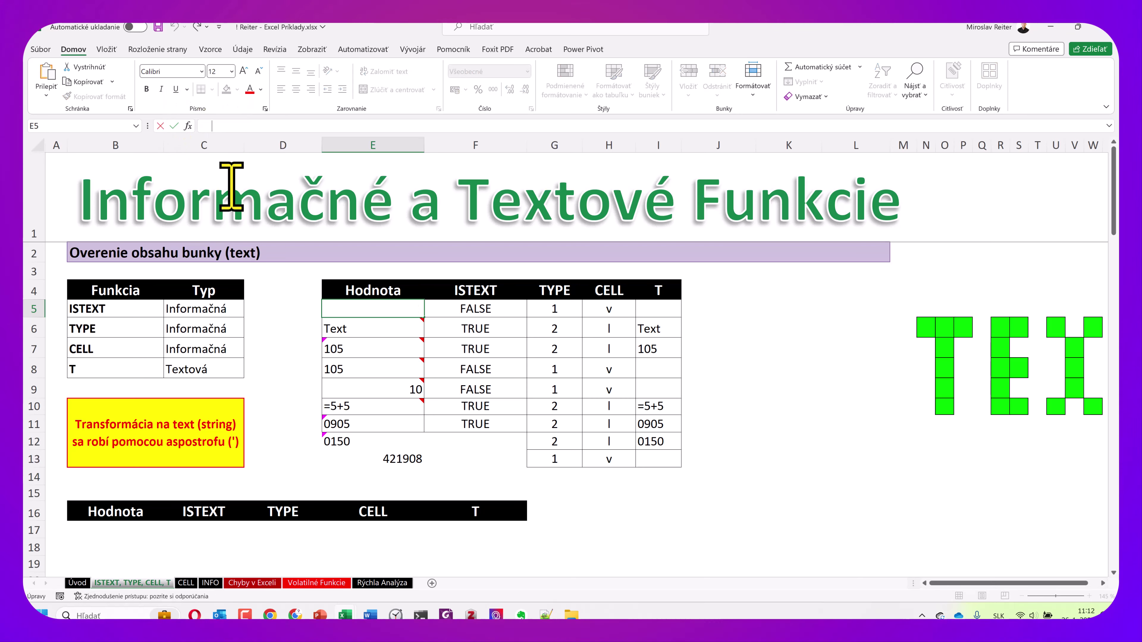
type("1")
key("Return")
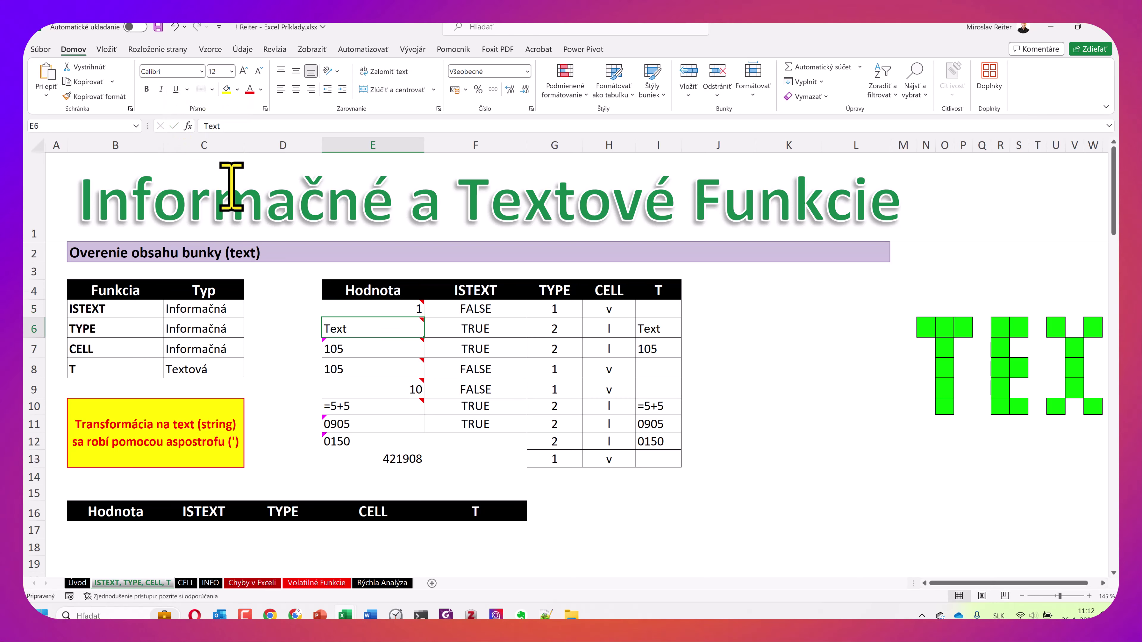
left_click(391, 309)
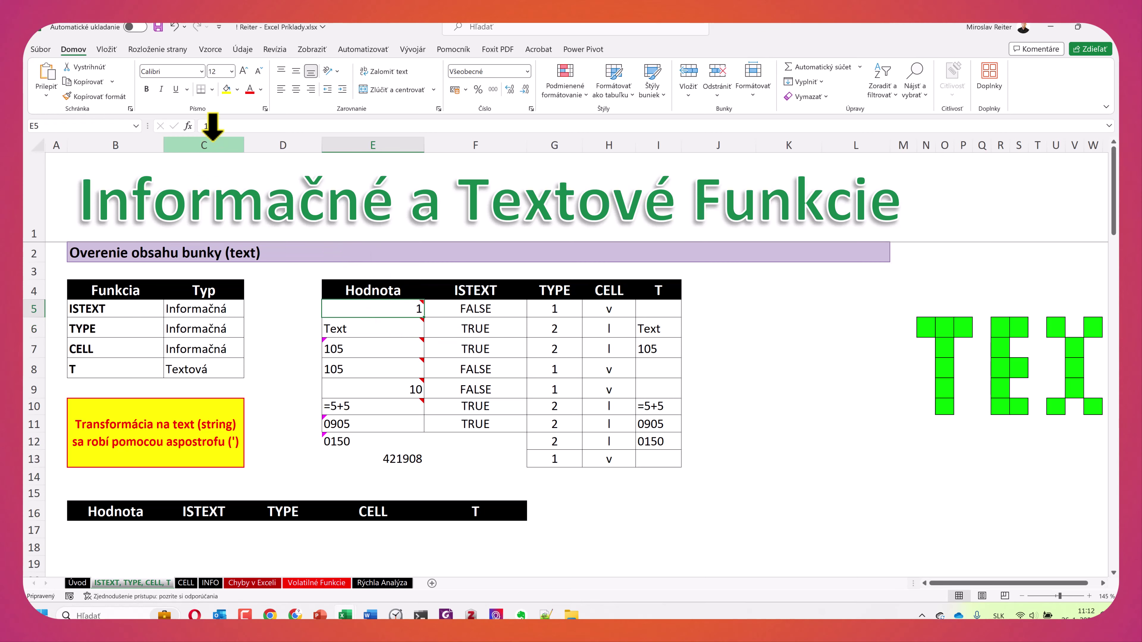
left_click(216, 126)
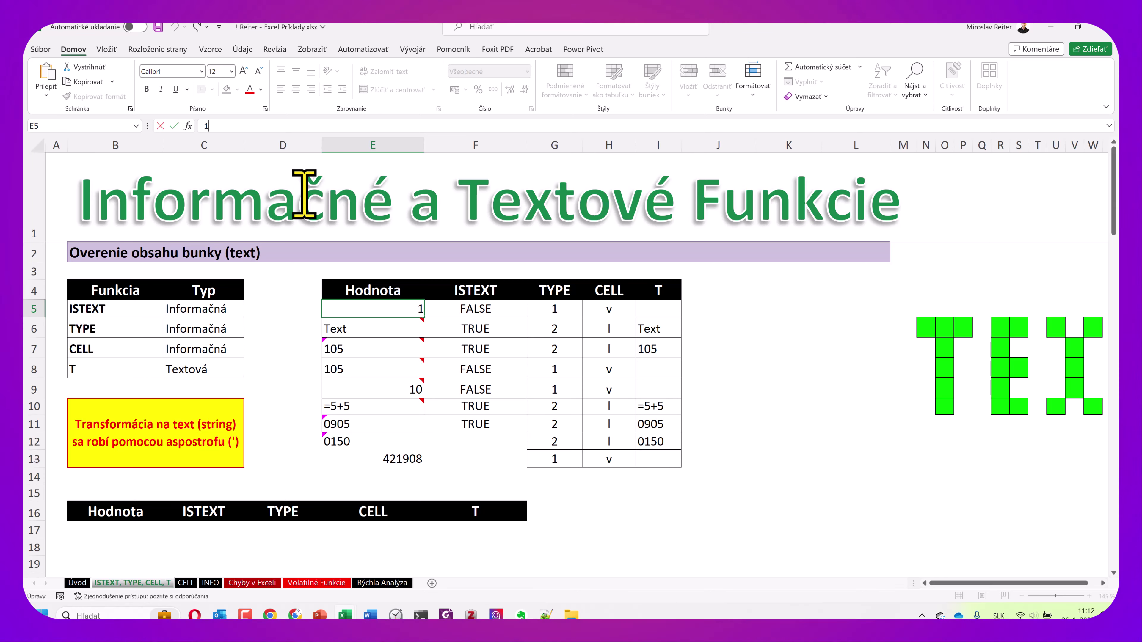
Edit E6 so it reads 105 Text.
left_click(551, 367)
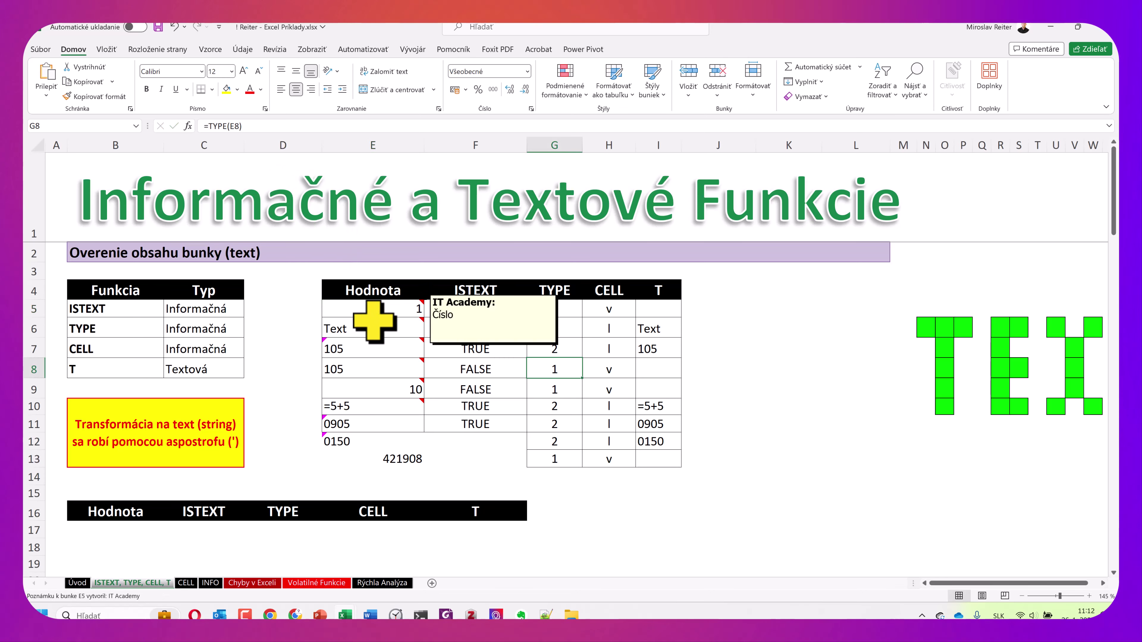
mouse_move(373, 348)
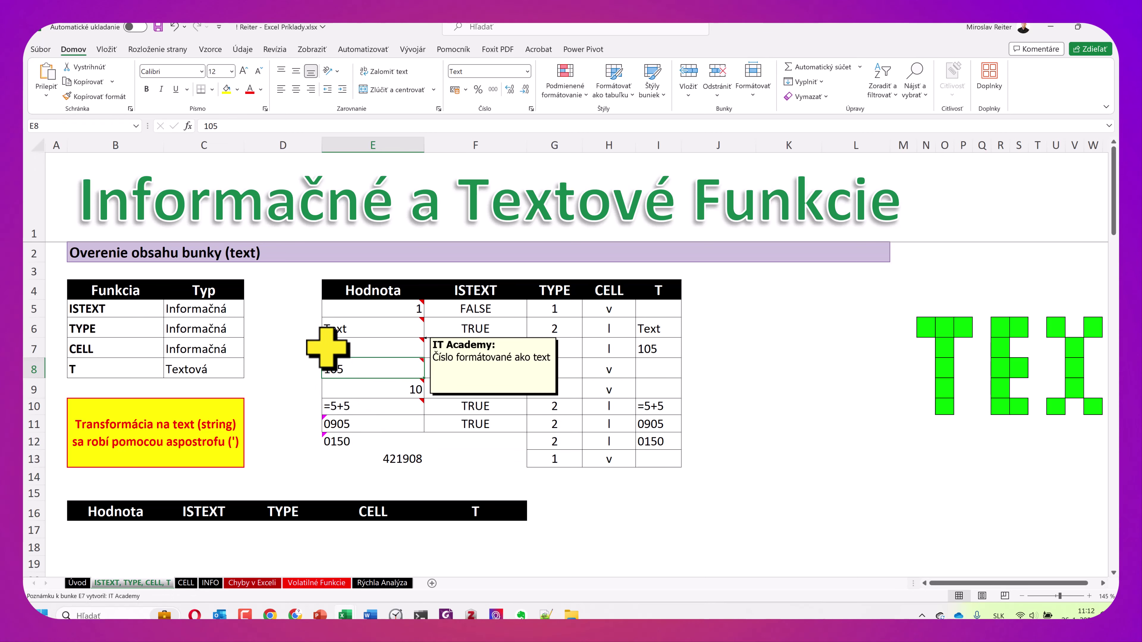
double_click(335, 328)
mouse_move(372, 328)
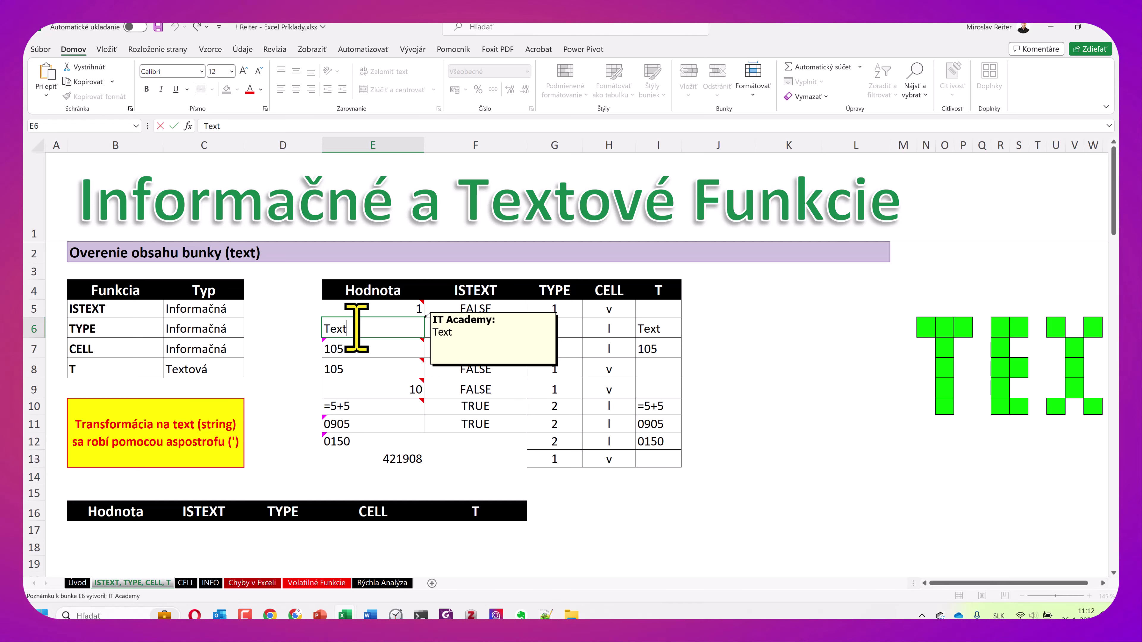
type(" 105")
key("Return")
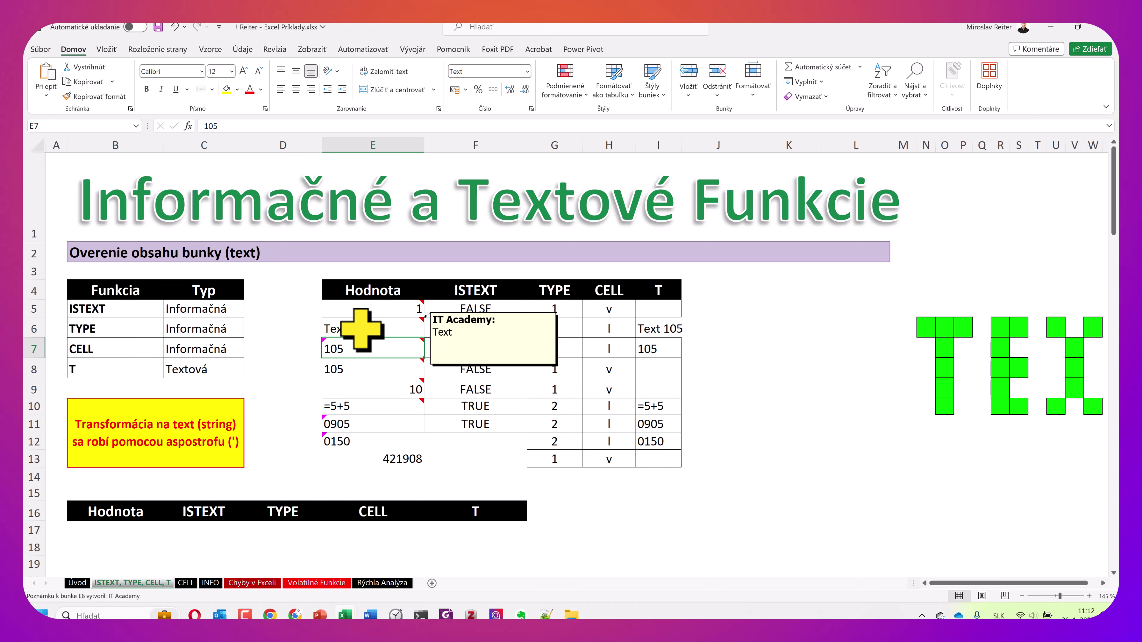
double_click(362, 331)
key("BackSpace")
key("BackSpace")
key("BackSpace")
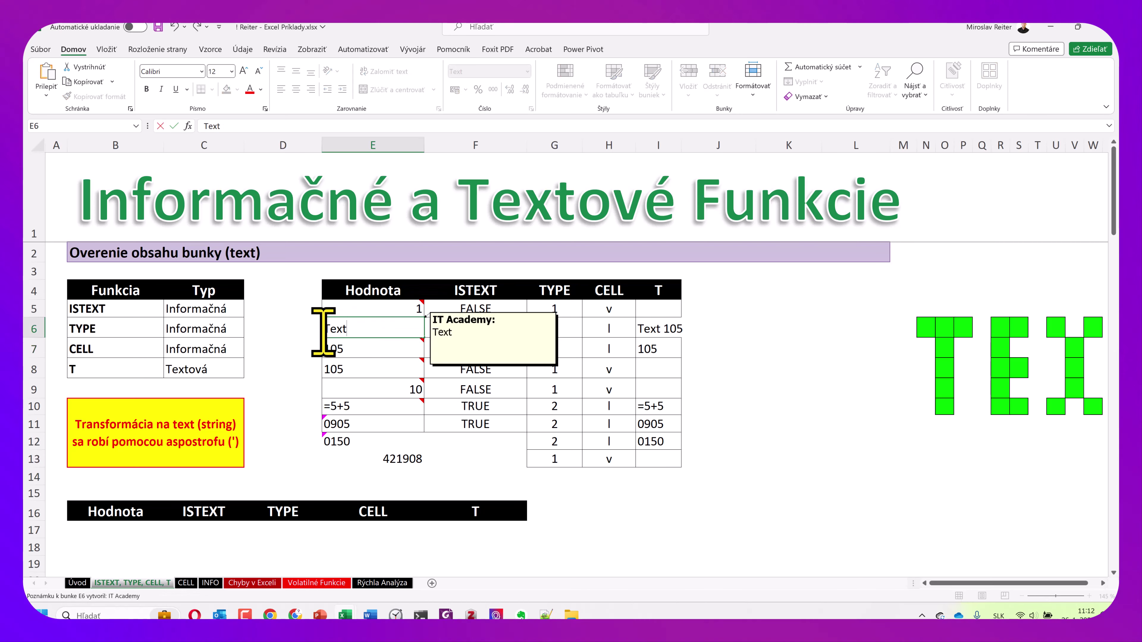
left_click(325, 330)
type("105")
key("ctrl+Return")
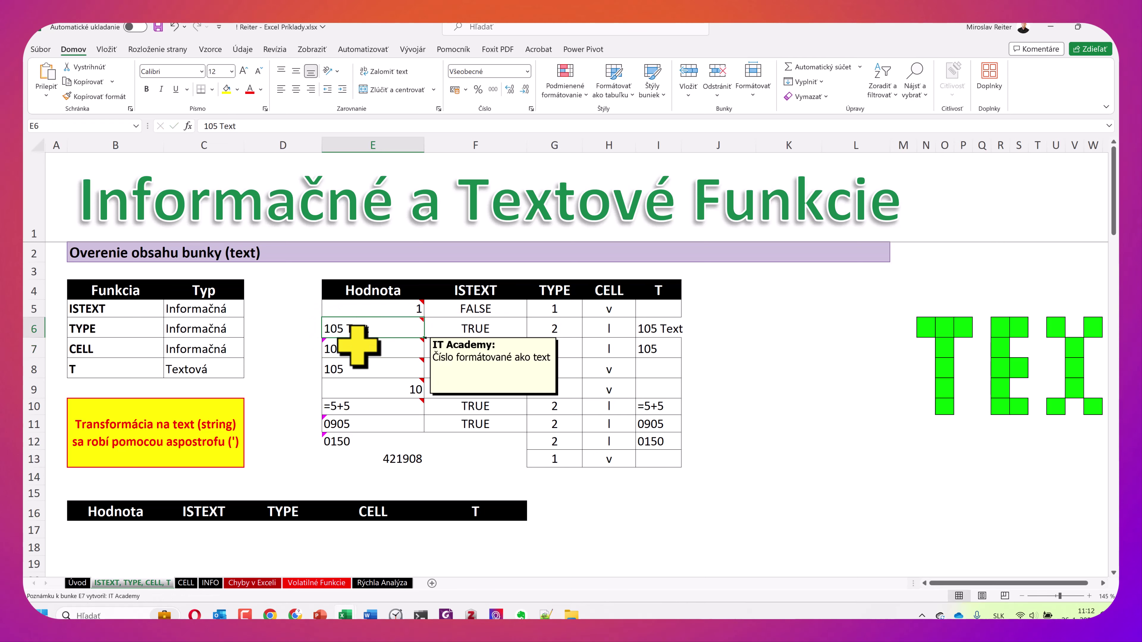
mouse_move(365, 348)
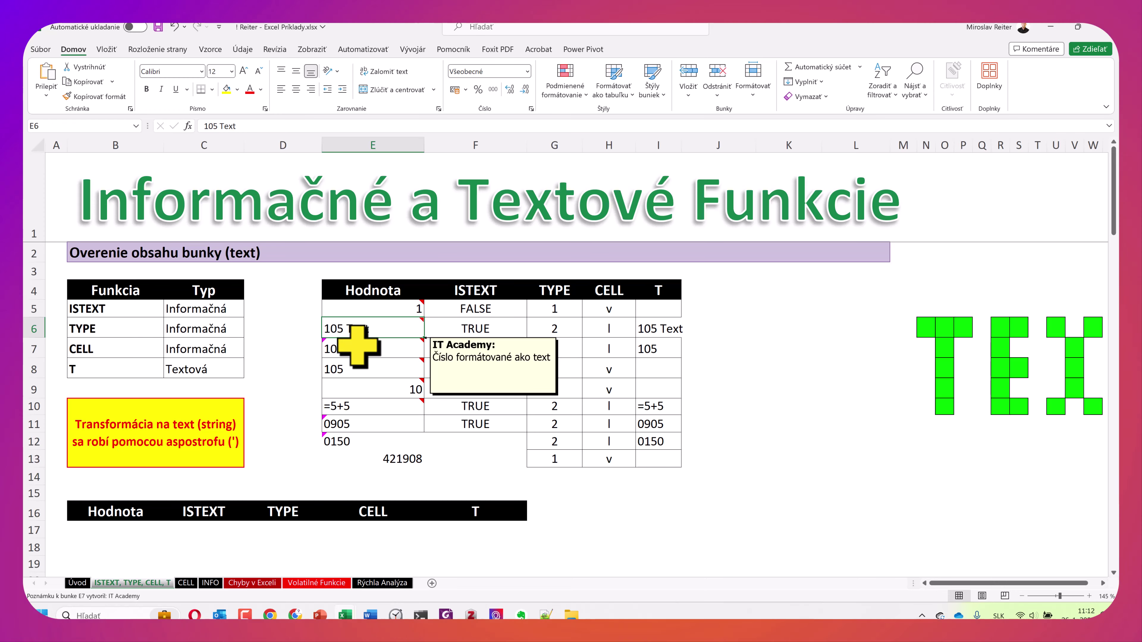
Enter Dobrý deň in B17 and a date value in B19.
scroll(358, 346, "down", 1)
scroll(358, 346, "down", 2)
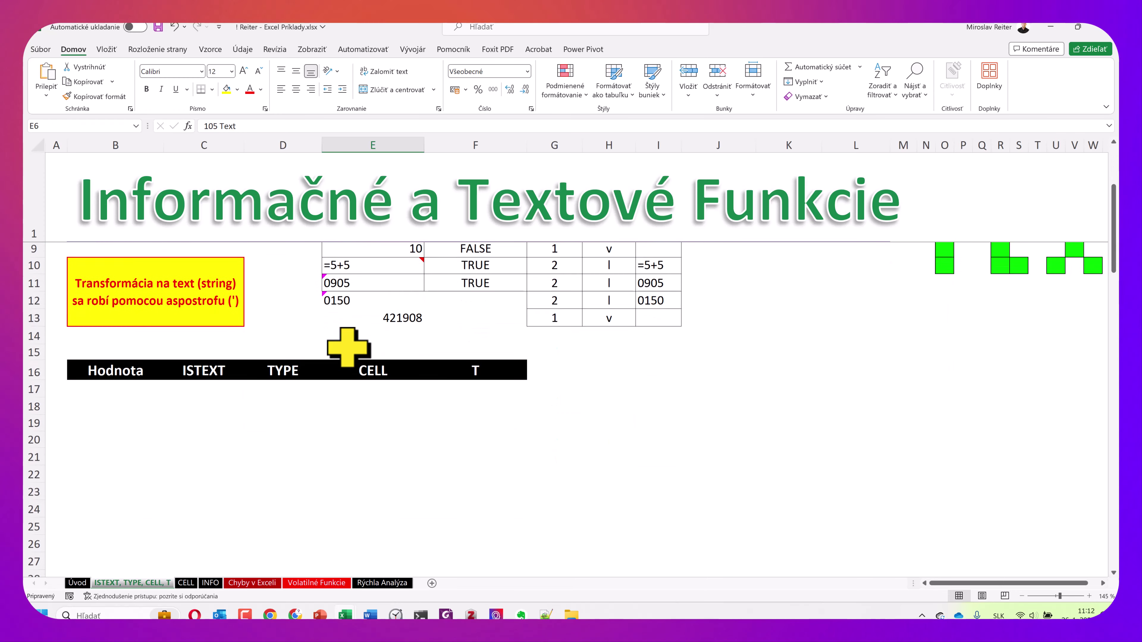
left_click(108, 389)
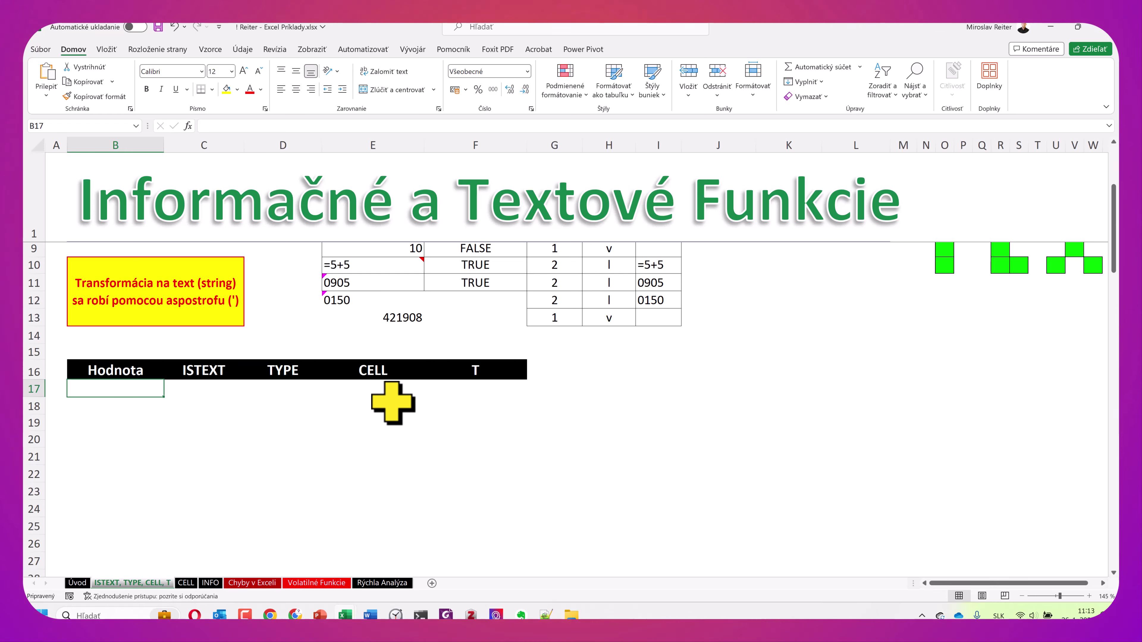
type("Dobrý deň")
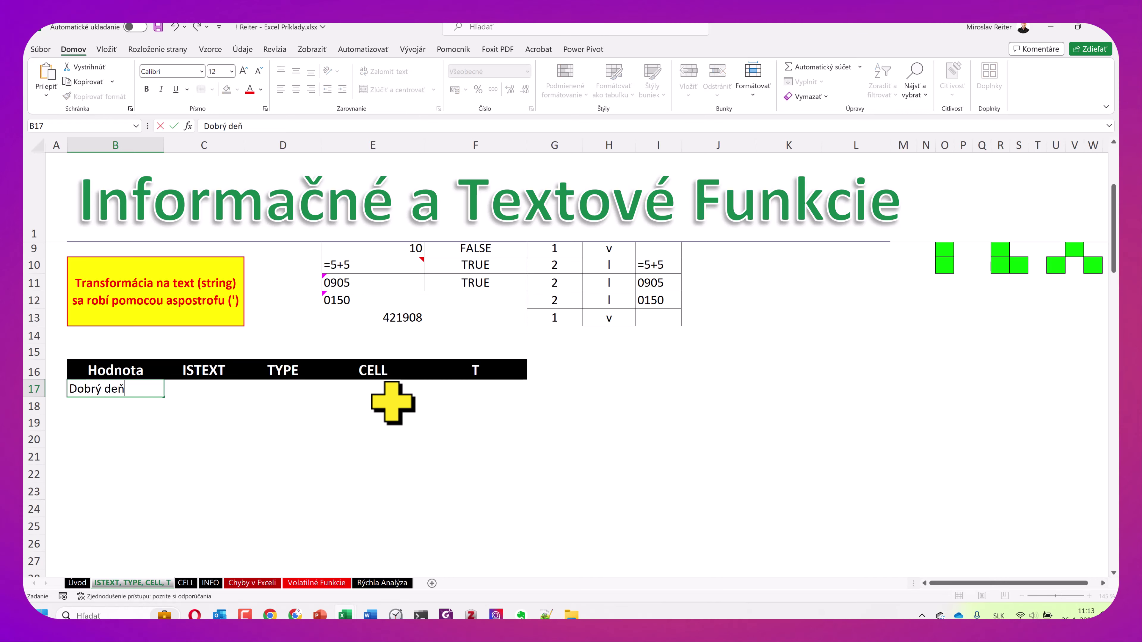
key("Return")
type("123")
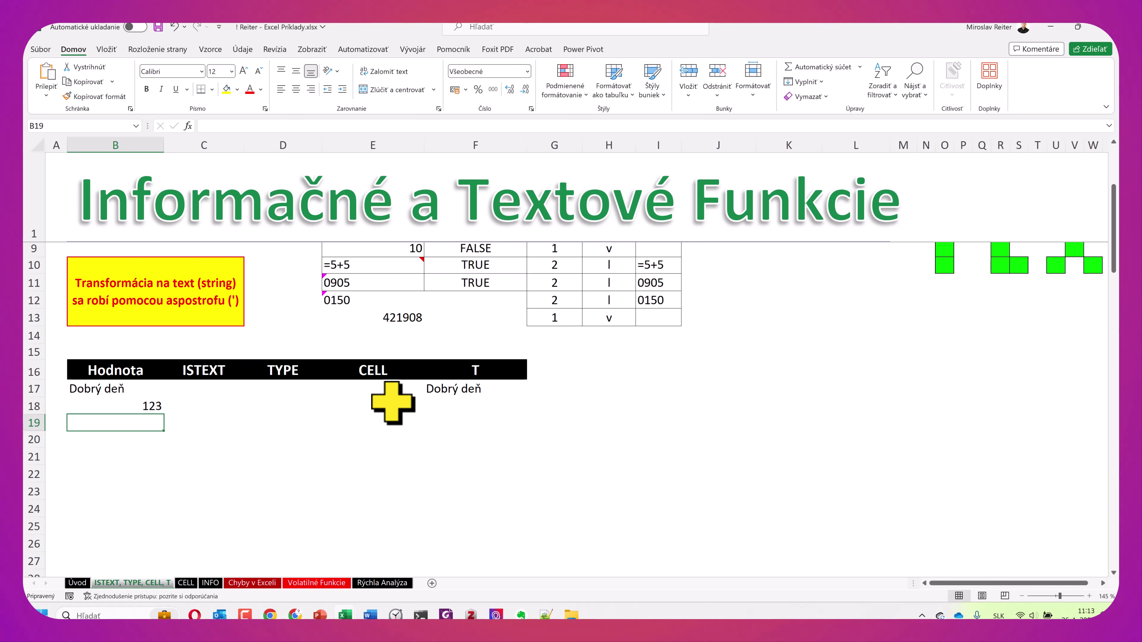
type("01.")
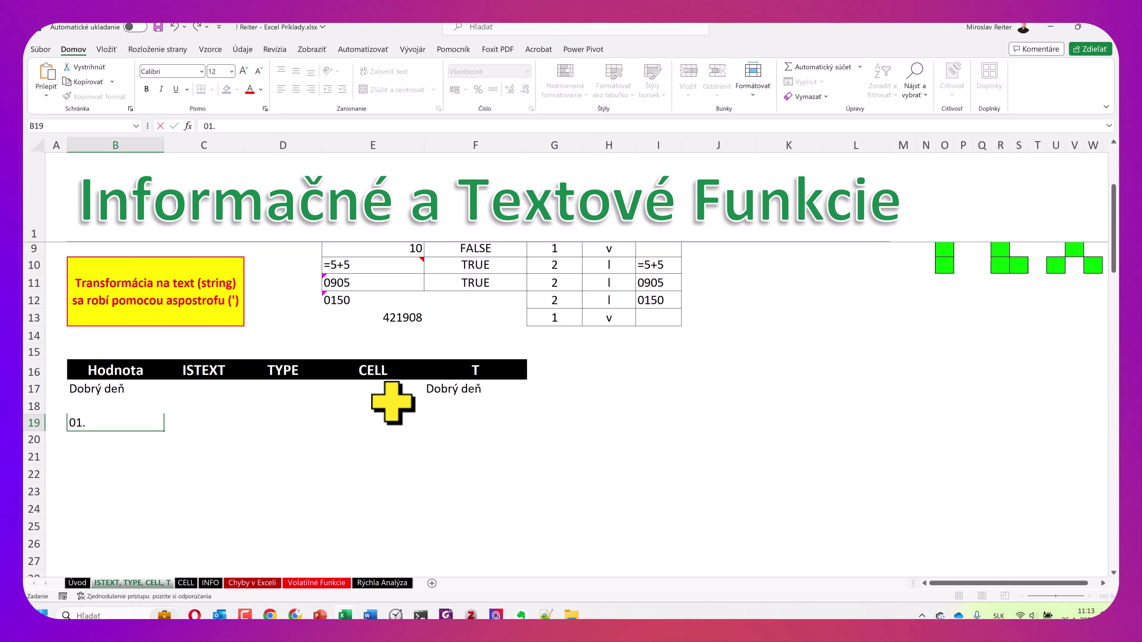
type("01.2024")
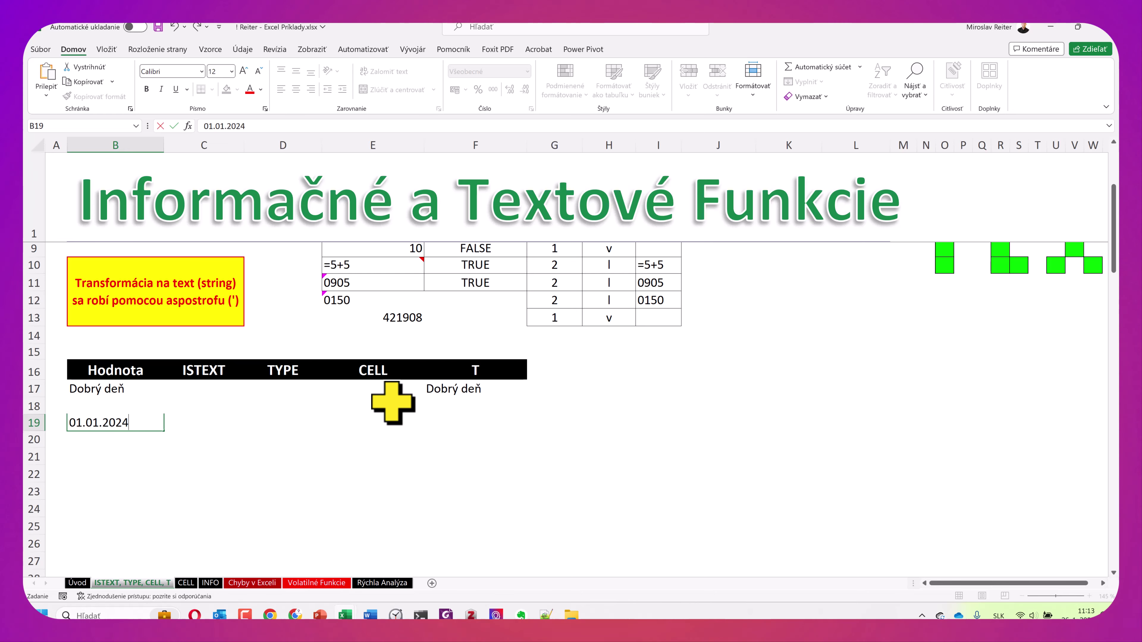
key("Return")
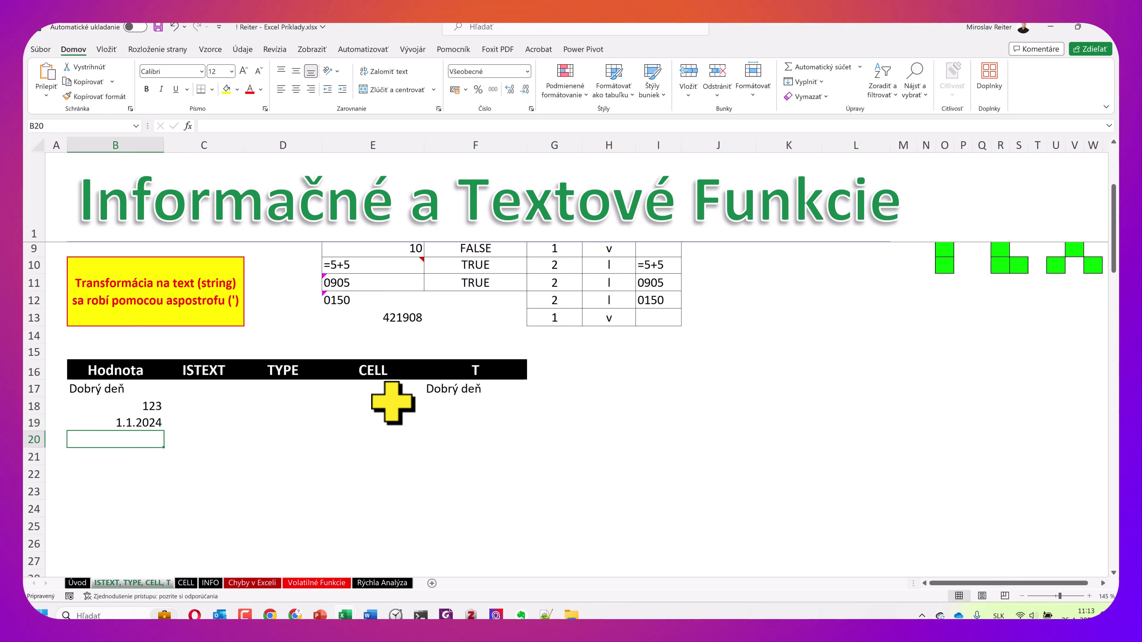
left_click(120, 388)
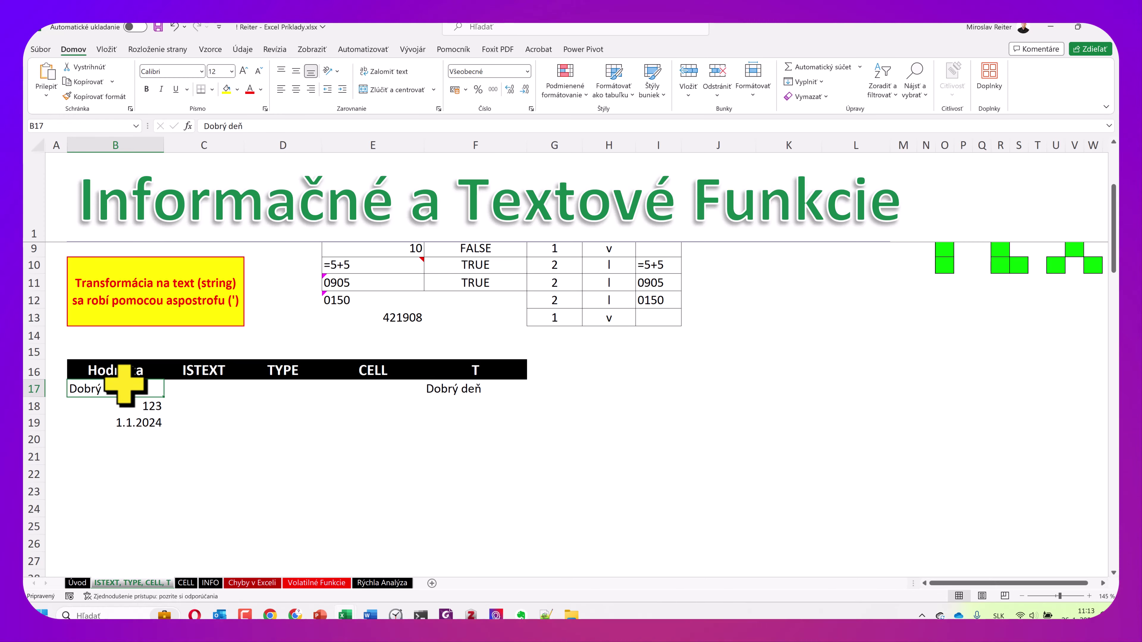
left_click(147, 423)
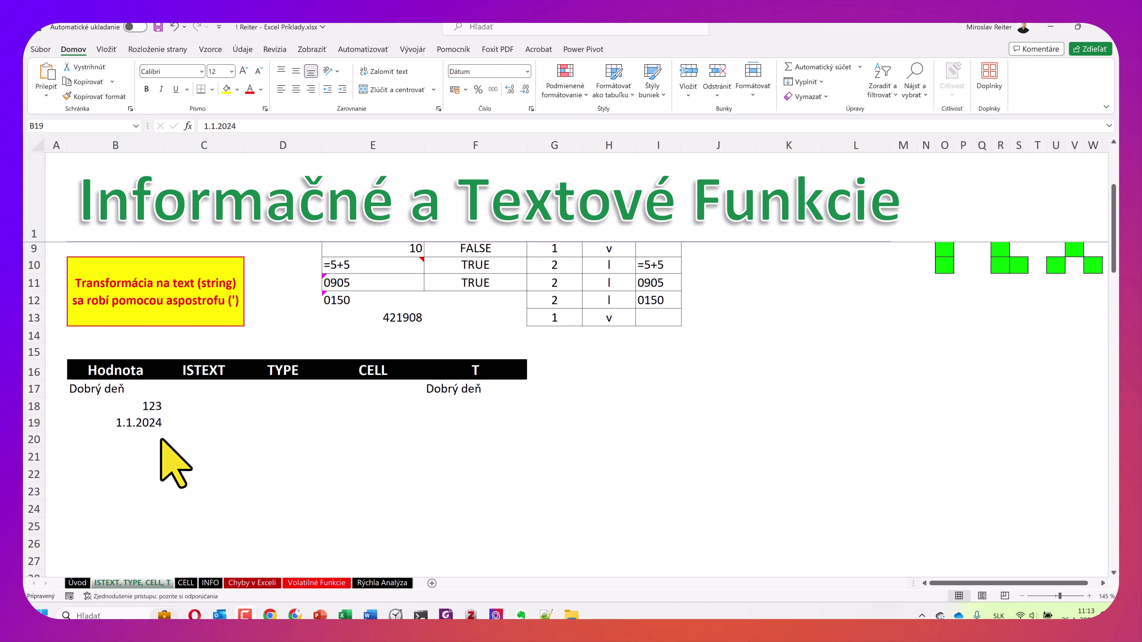
Fill B20:B24 with 11:13, TRUE, FALSE, =0/0 and =0^0.
left_click(140, 435)
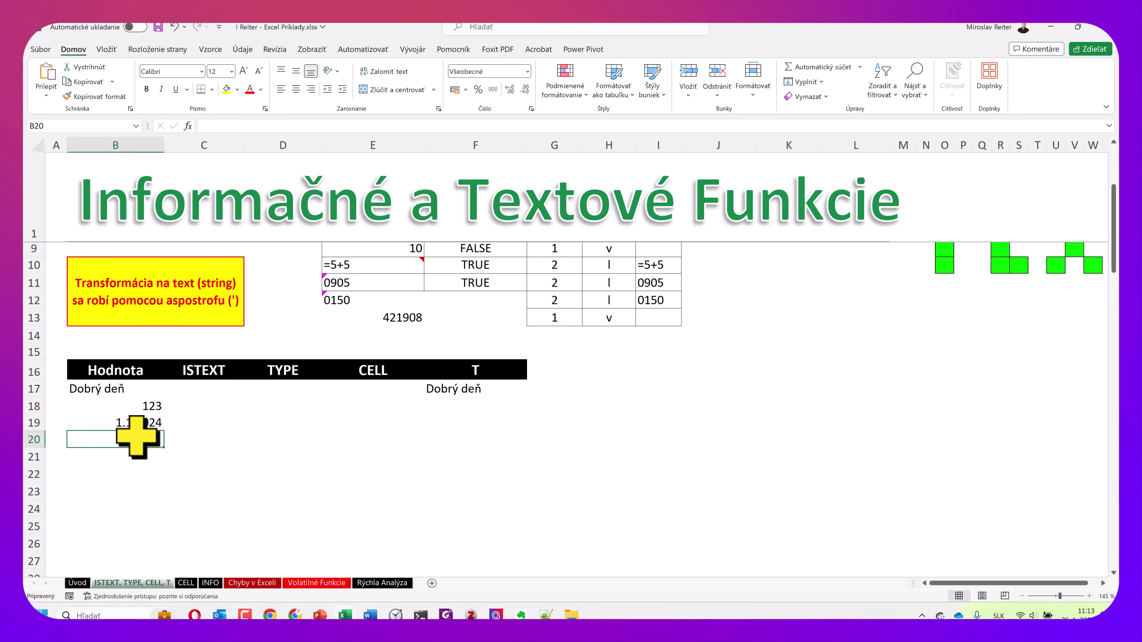
type("11:13")
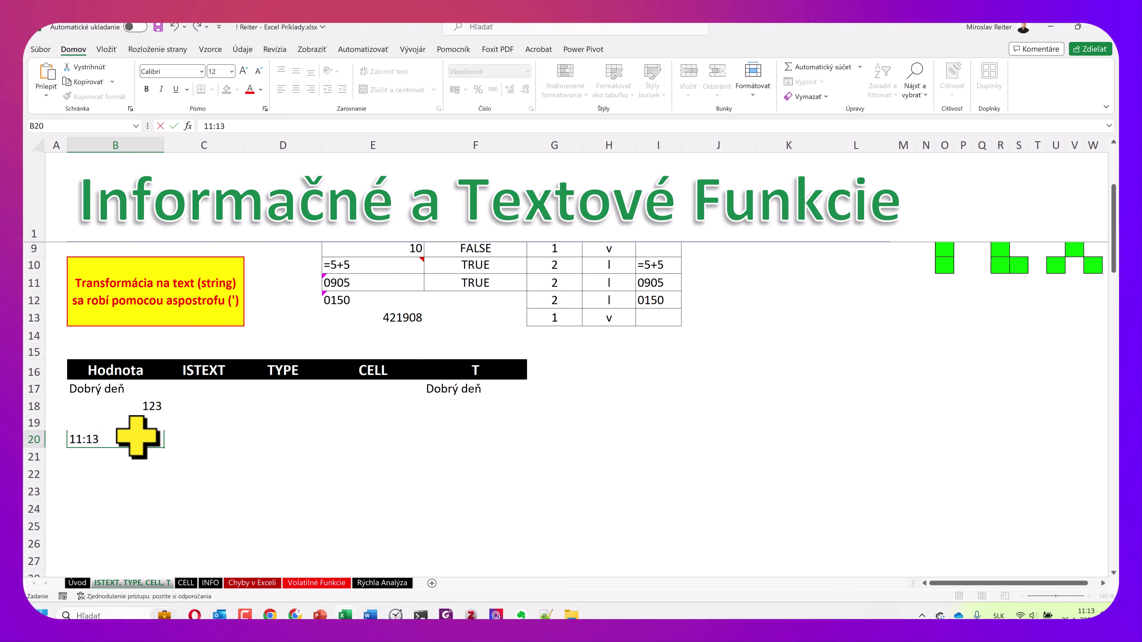
key("Return")
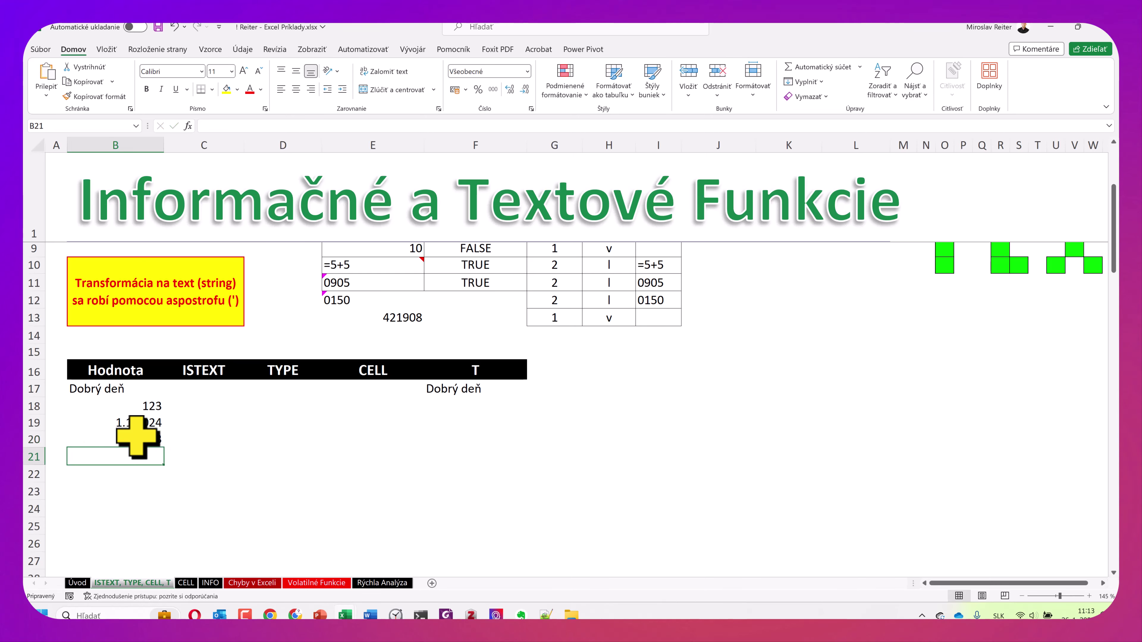
type("TRUE")
key("Return")
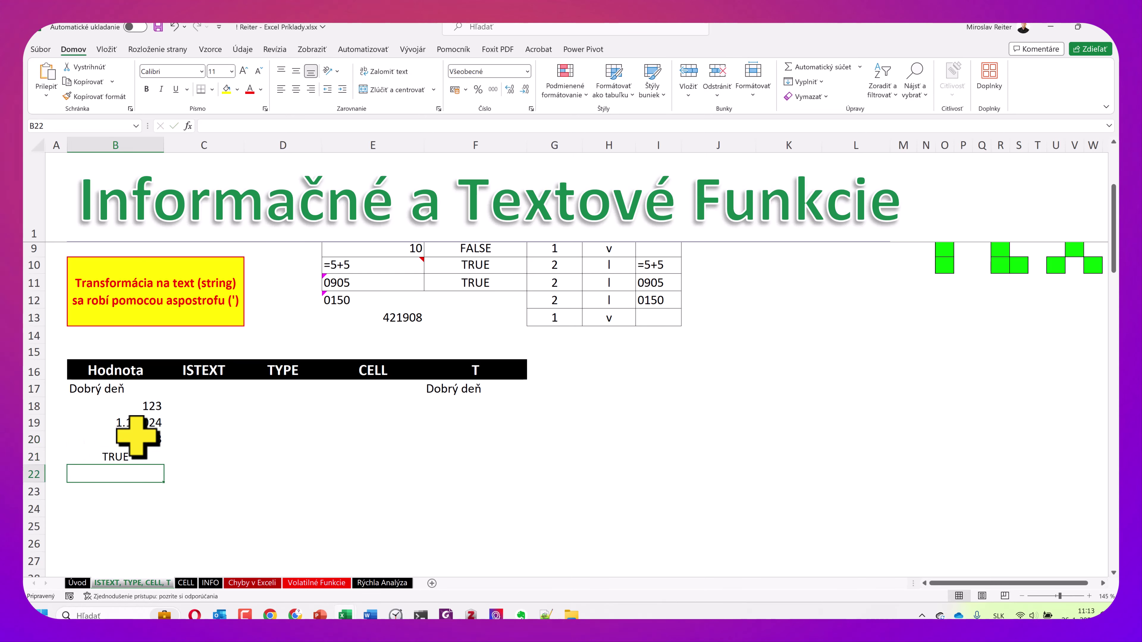
type("FALSE")
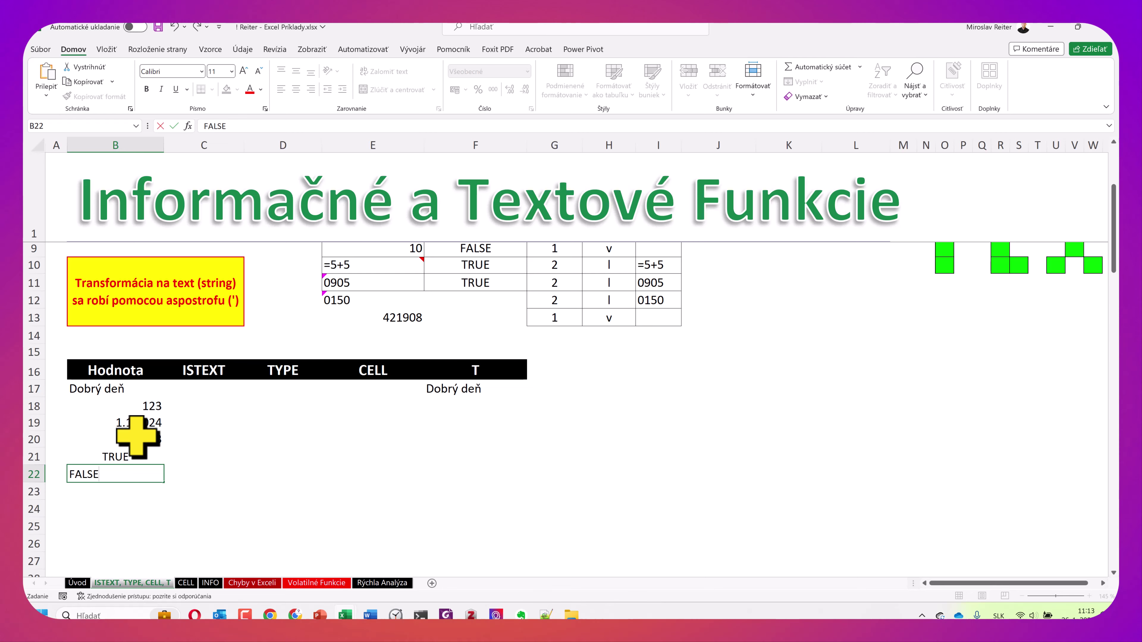
key("Return")
type("=0/0")
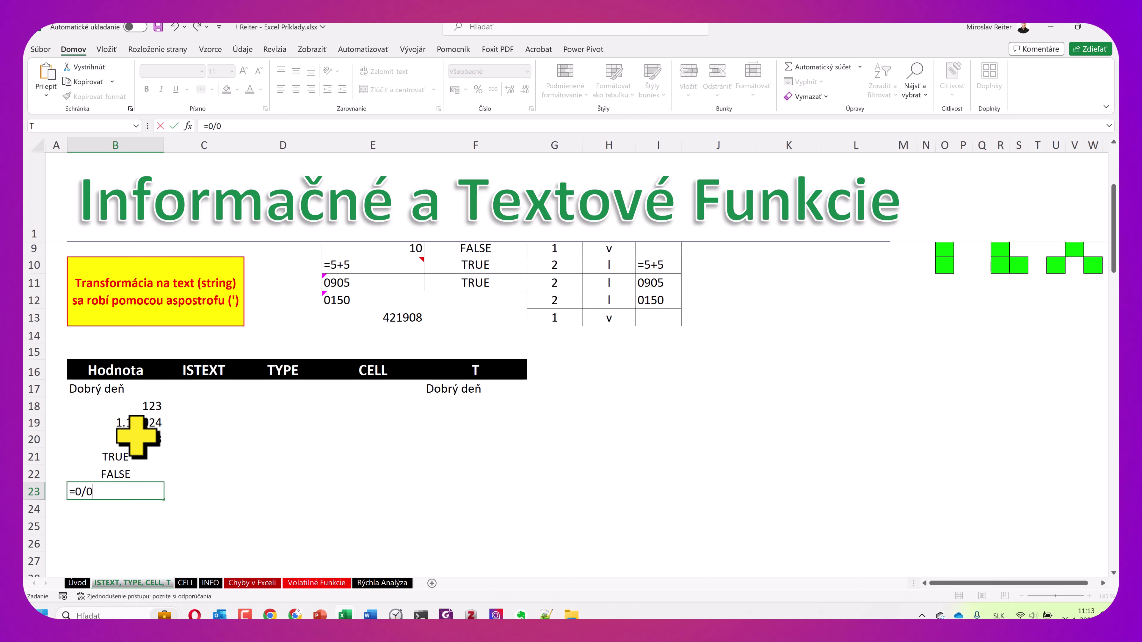
key("Escape")
type("=")
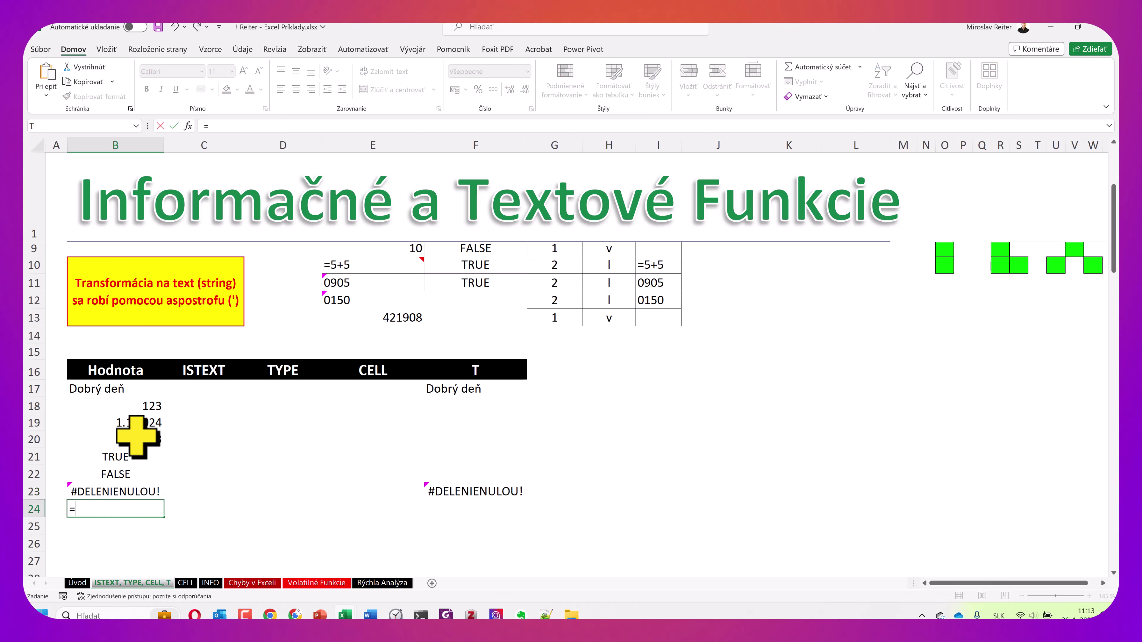
type("0^0")
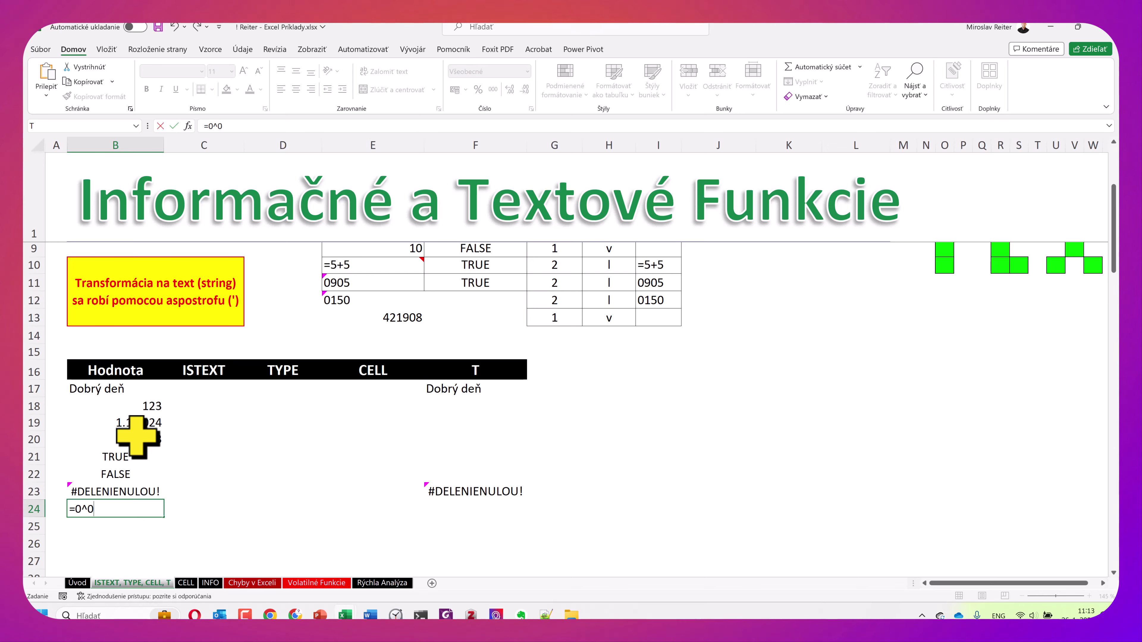
key("Return")
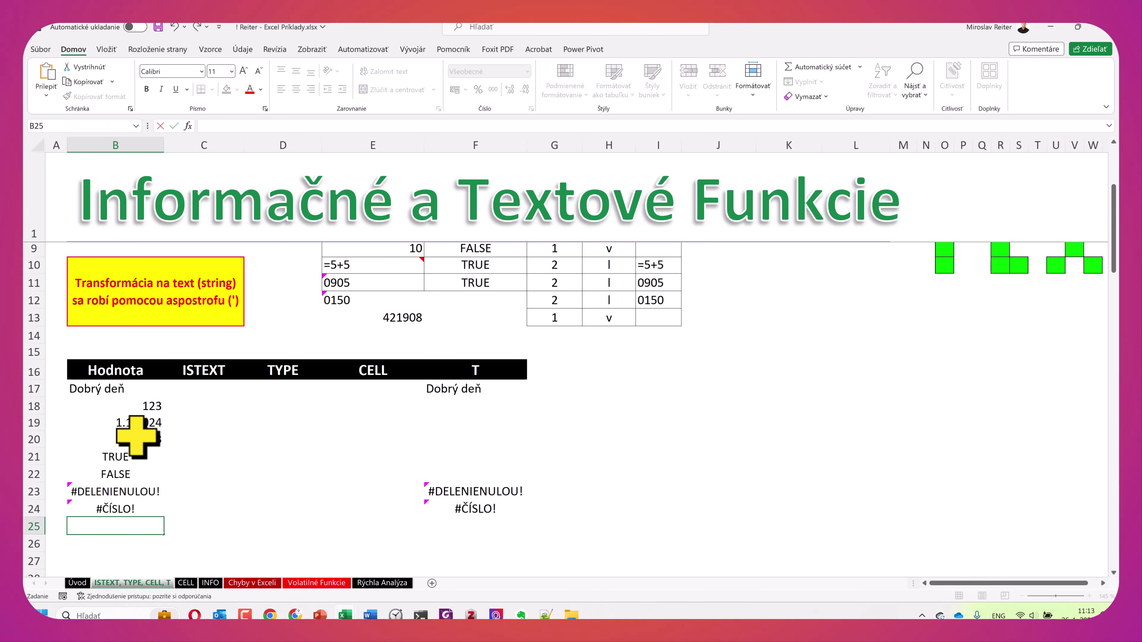
Enter the name Karol variants in B25:B27, including the capitalised KARKANGALA.
type("Karol")
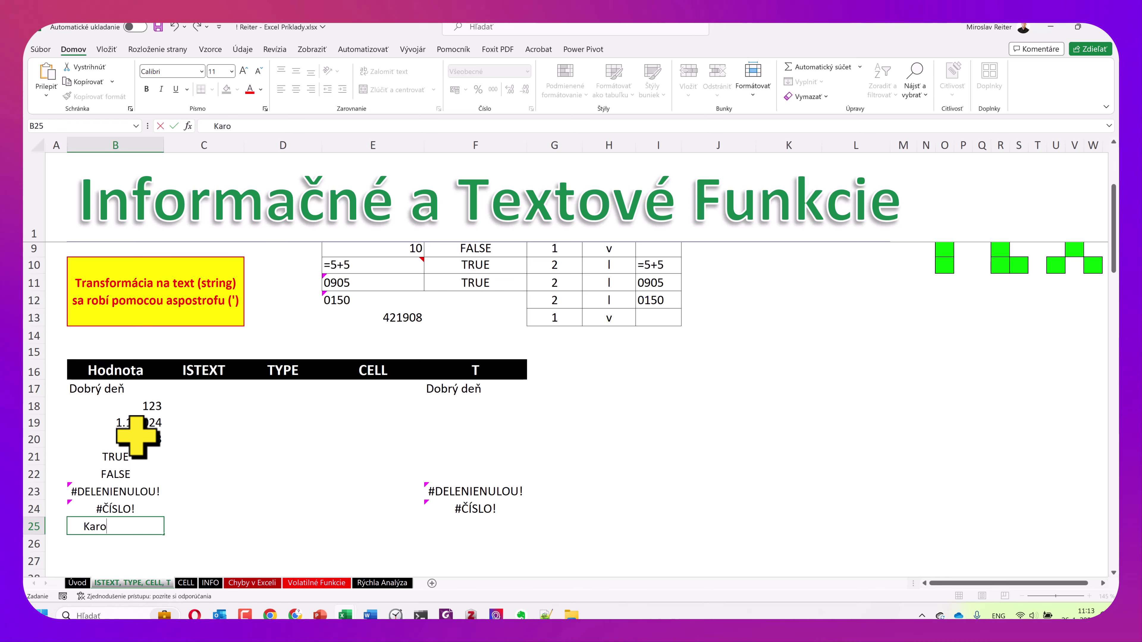
key("Return")
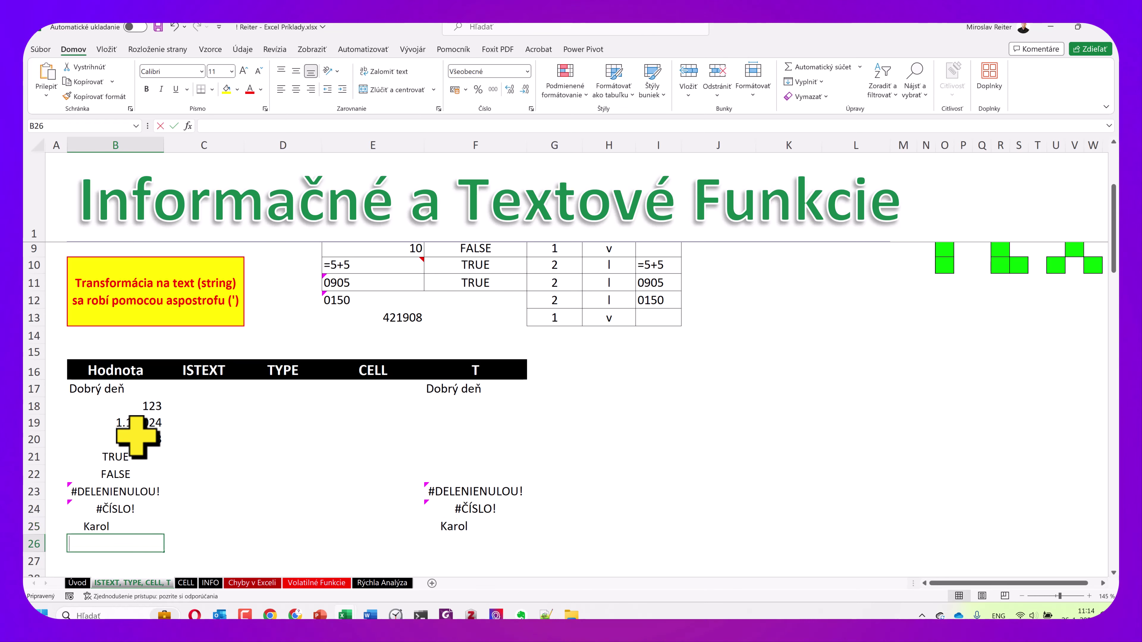
type("Karol")
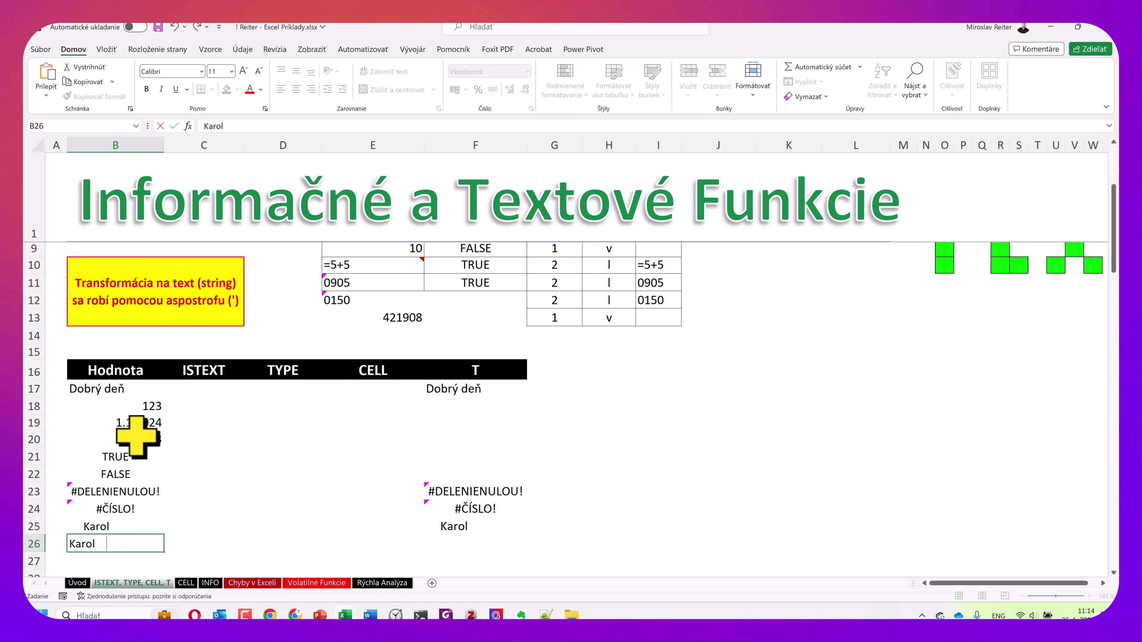
key("Return")
type("KAROl")
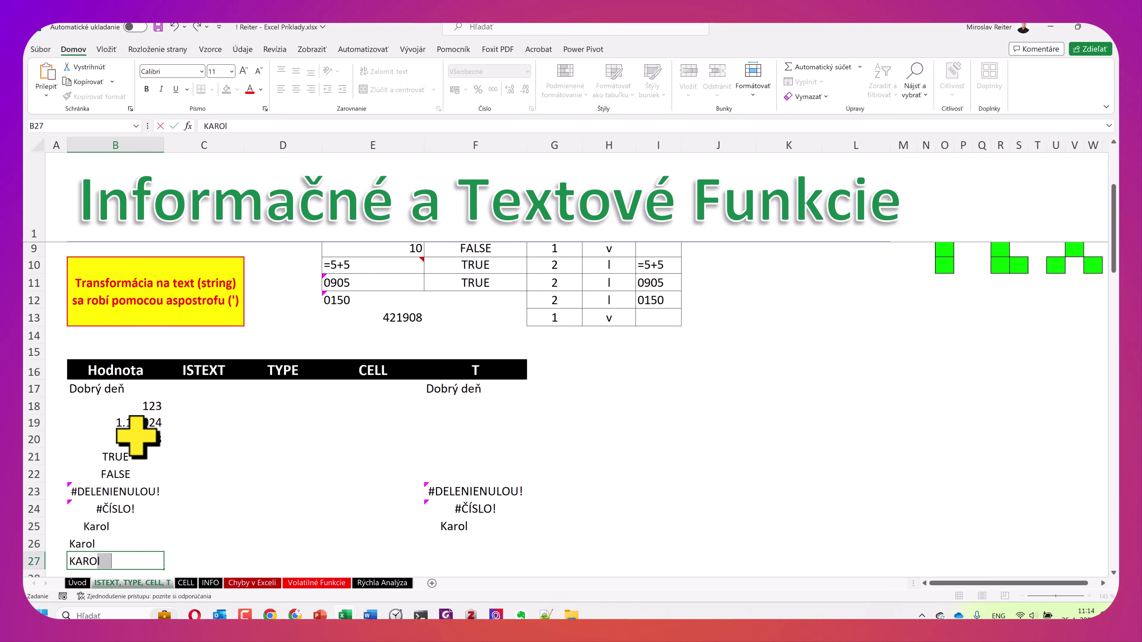
type("KA")
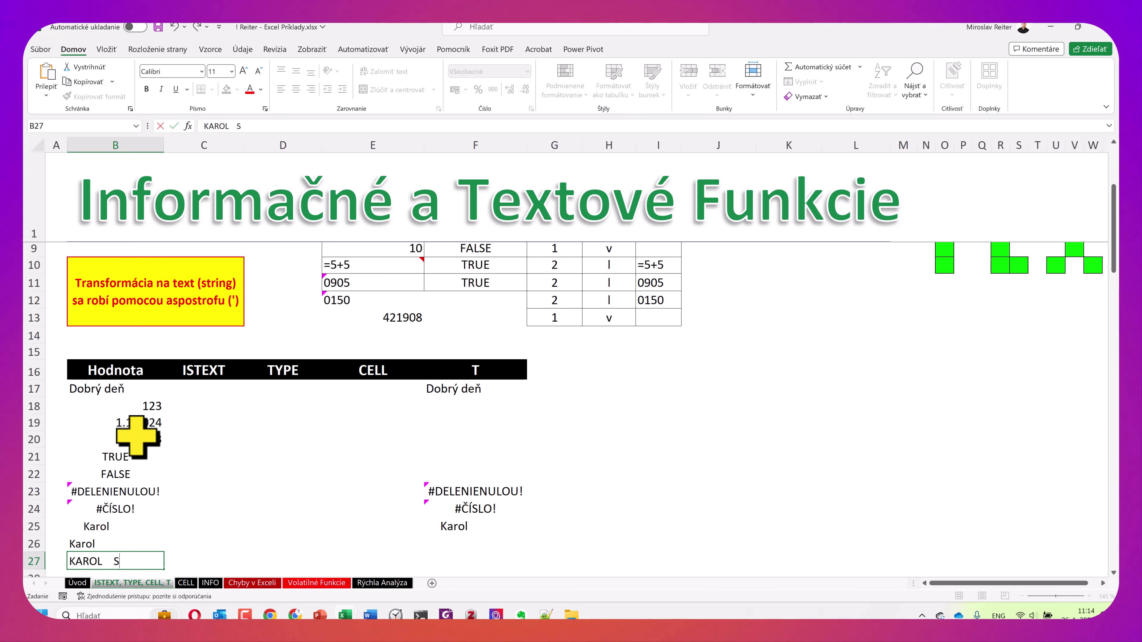
type("NGALA")
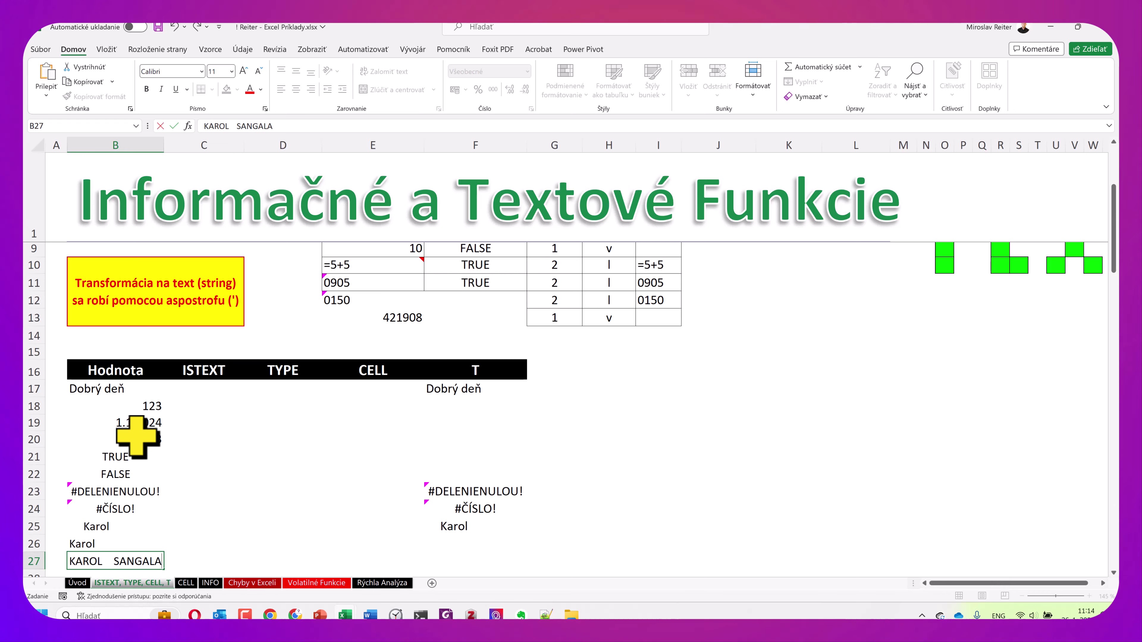
Commit the B27 name and delete the T results in F17:F26.
left_click(317, 440)
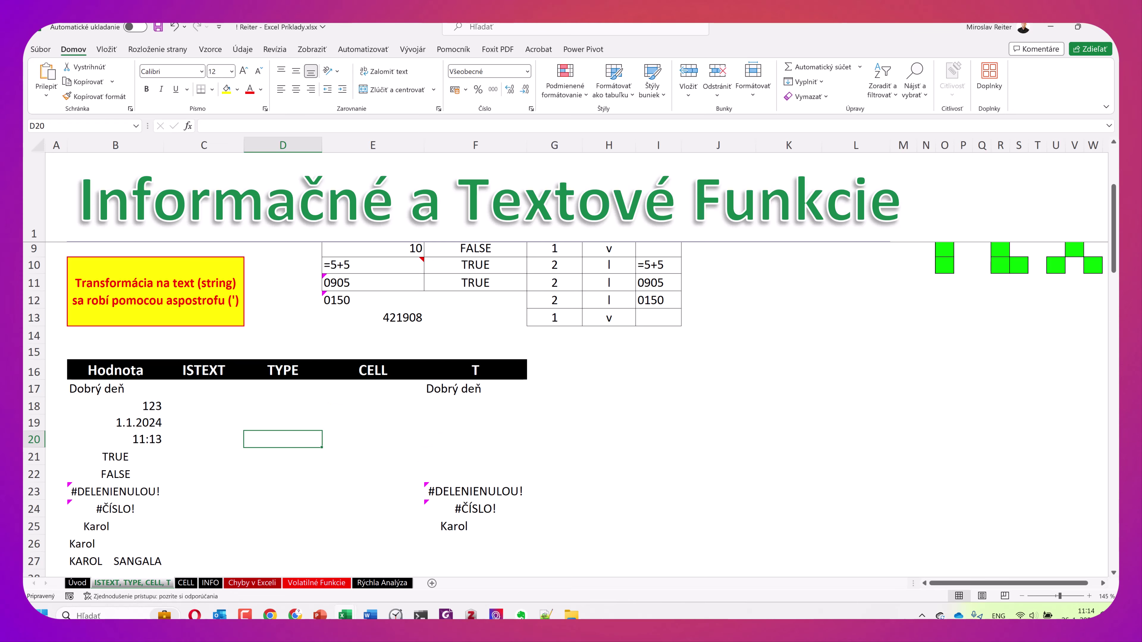
scroll(752, 408, "down", 1)
left_click_drag(541, 371, 500, 533)
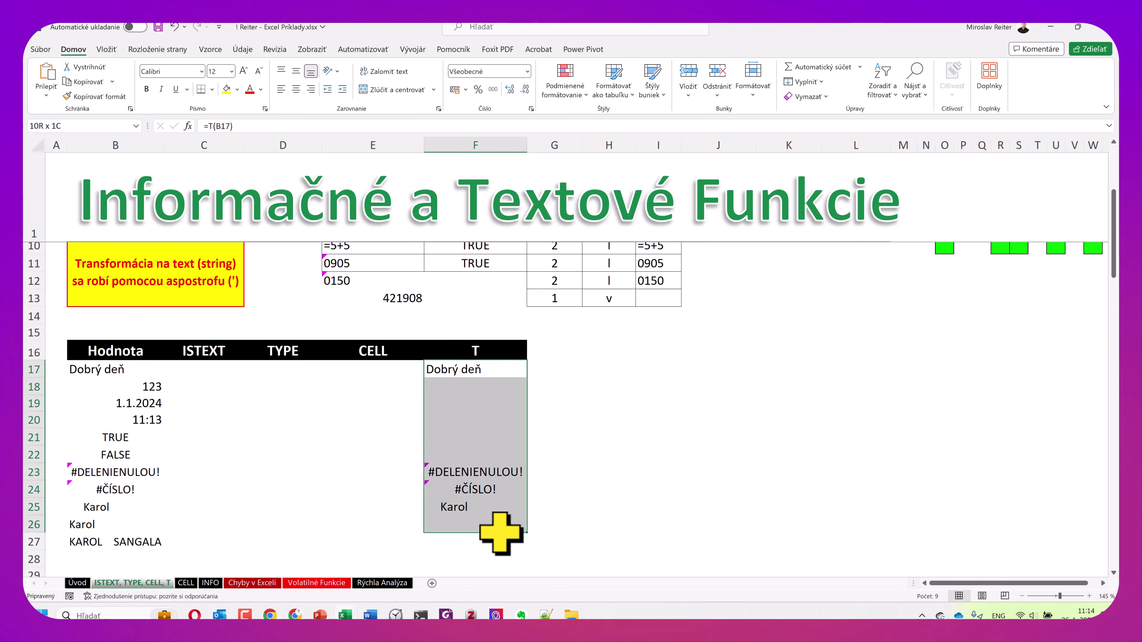
key("Delete")
left_click(205, 369)
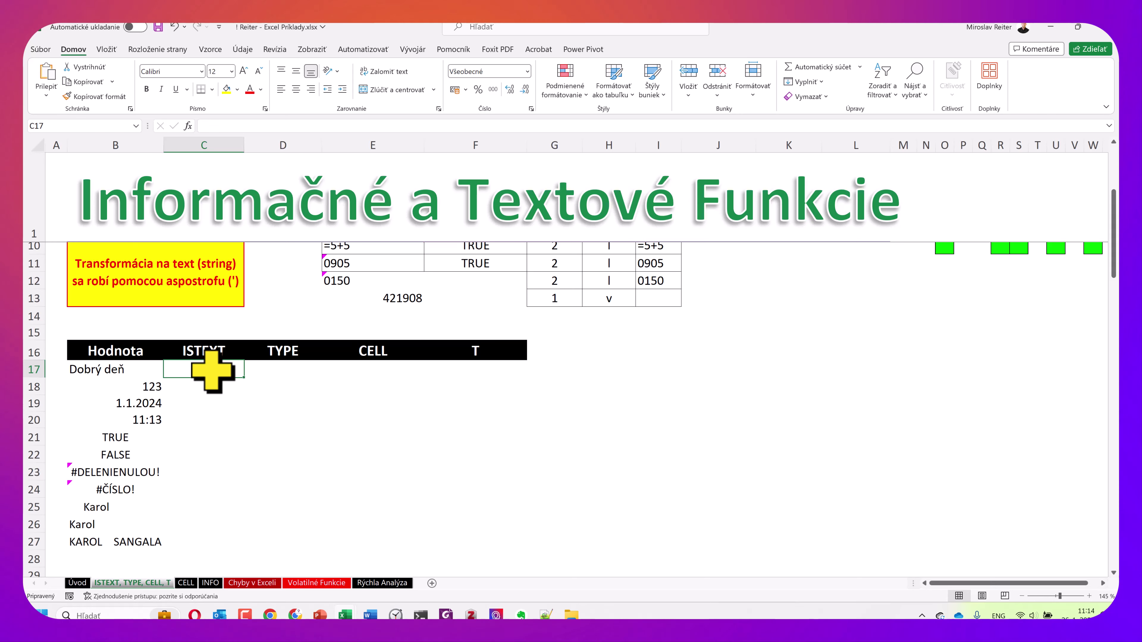
Enter =ISTEXT(B17) in C17.
type("-=")
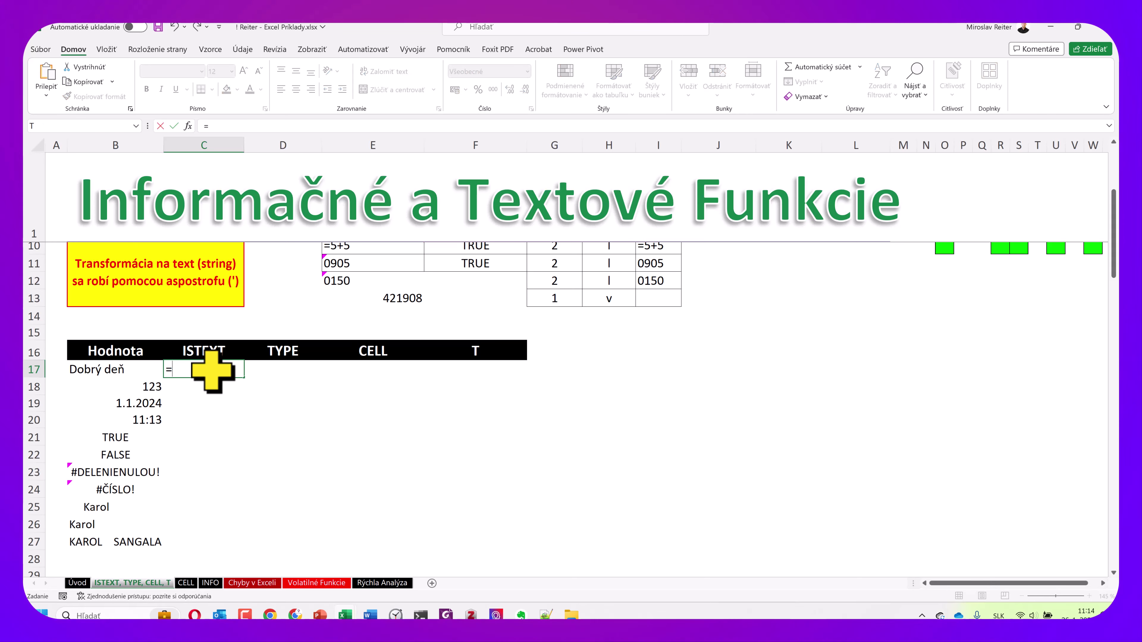
type("is")
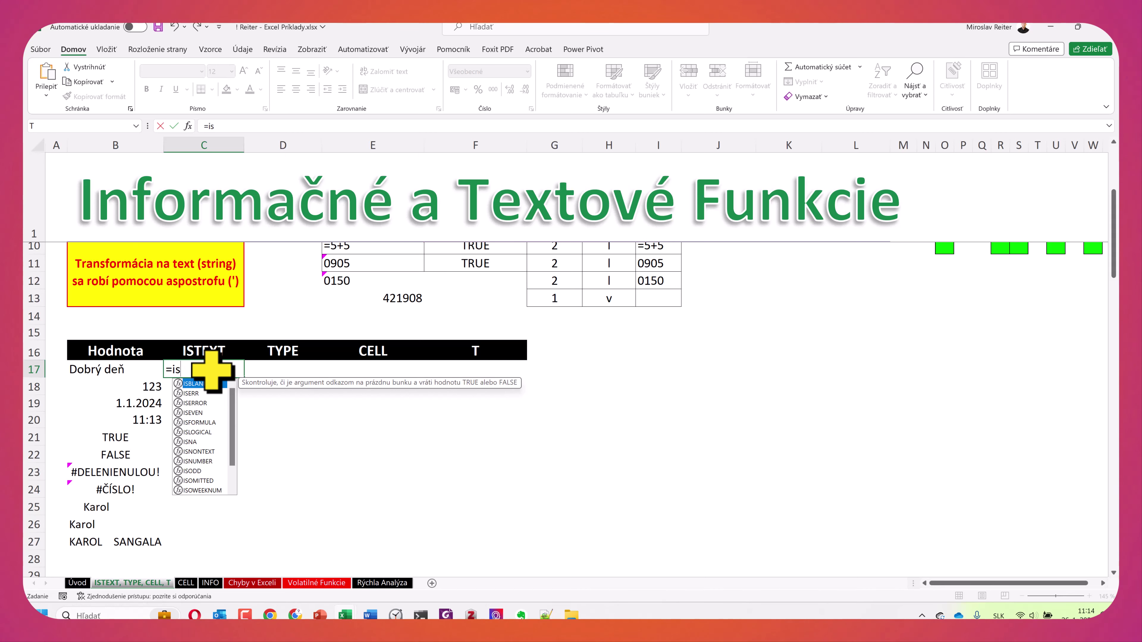
type("t")
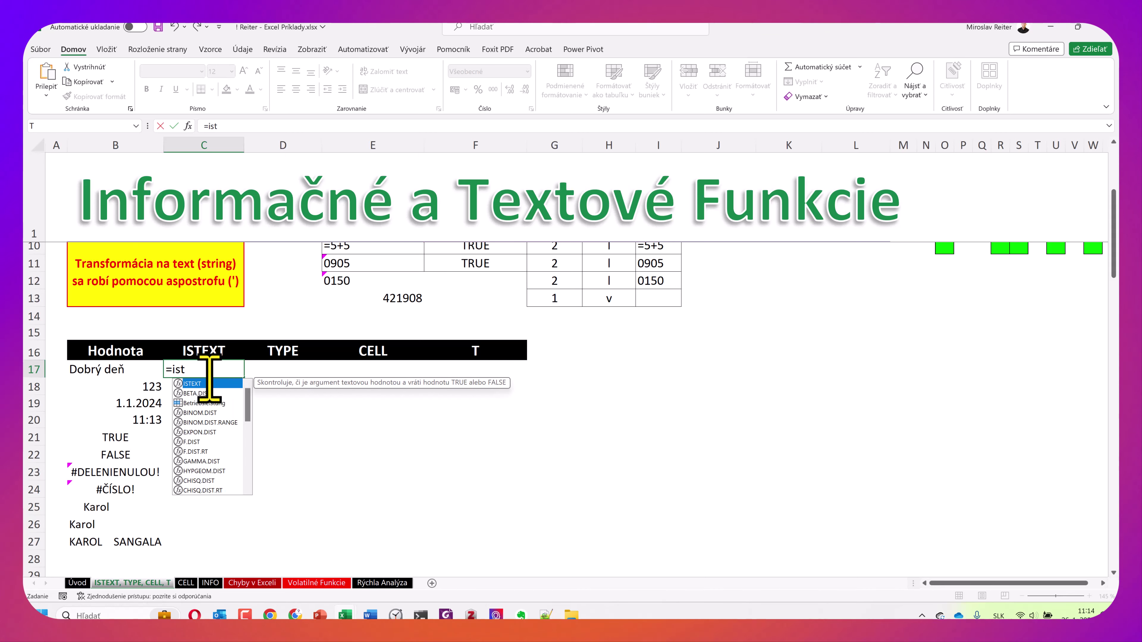
double_click(198, 383)
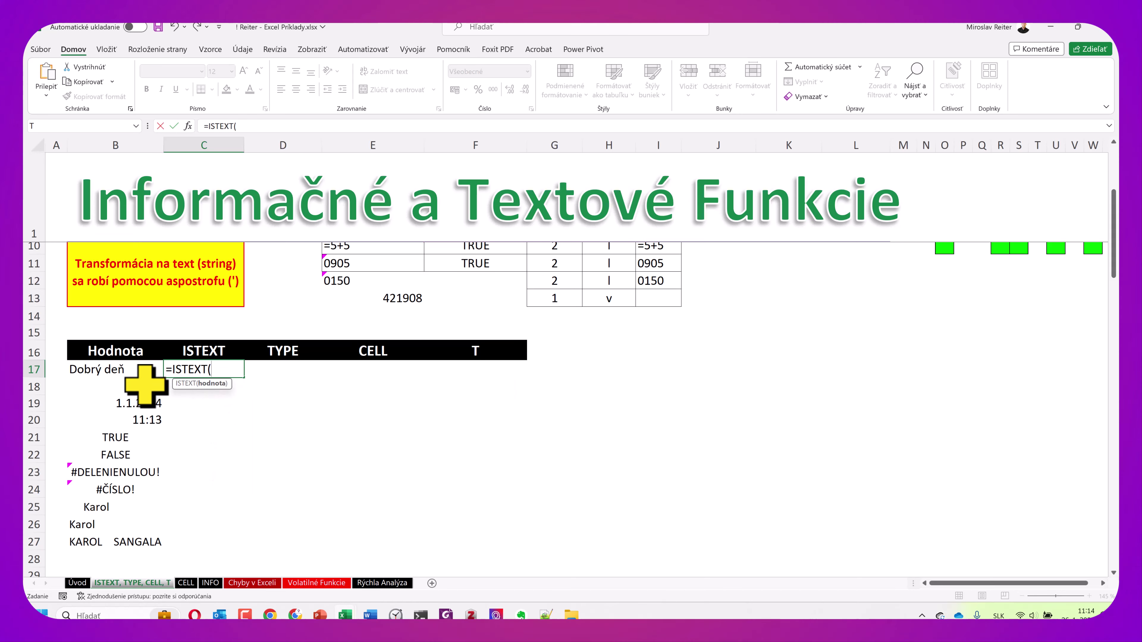
left_click(121, 370)
key("Return")
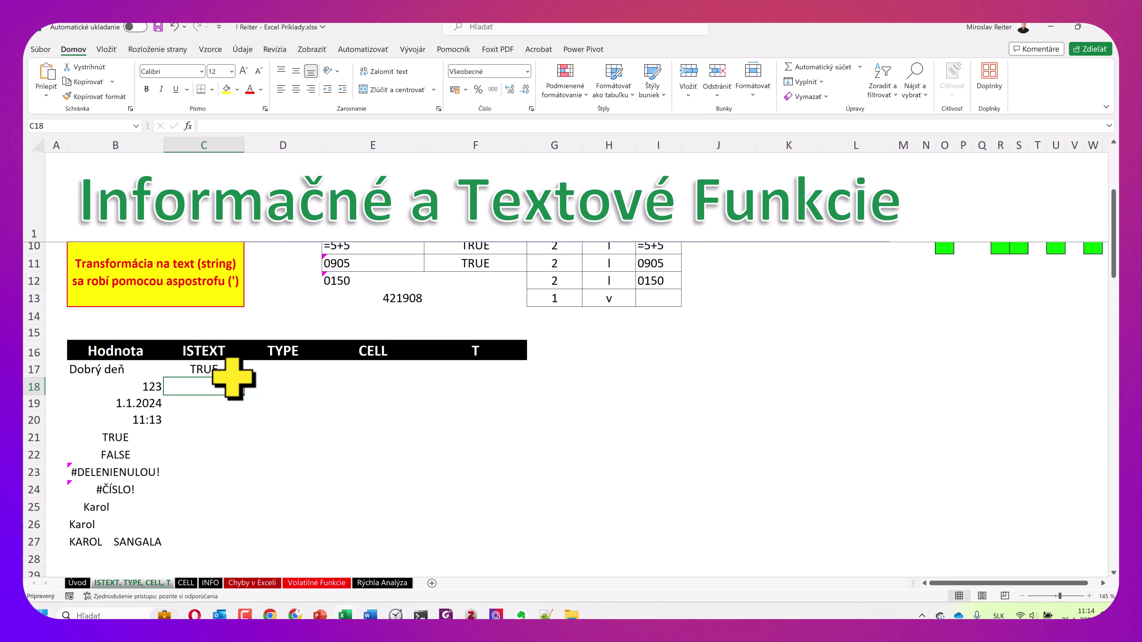
Copy the ISTEXT formula from C17 down to C28.
scroll(198, 388, "down", 2)
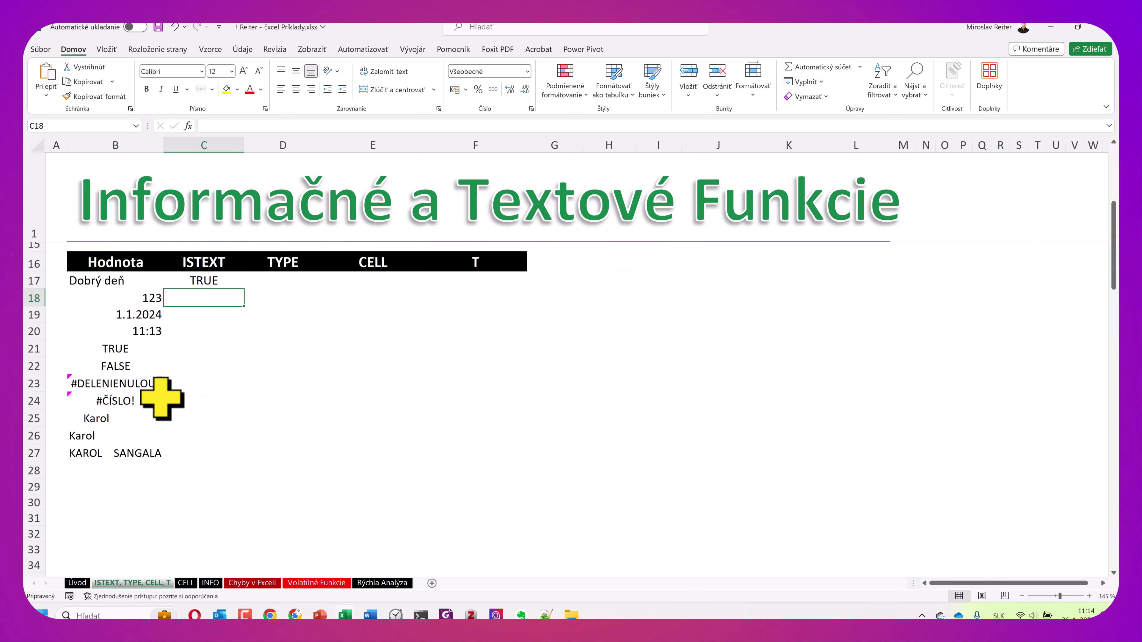
left_click(112, 468)
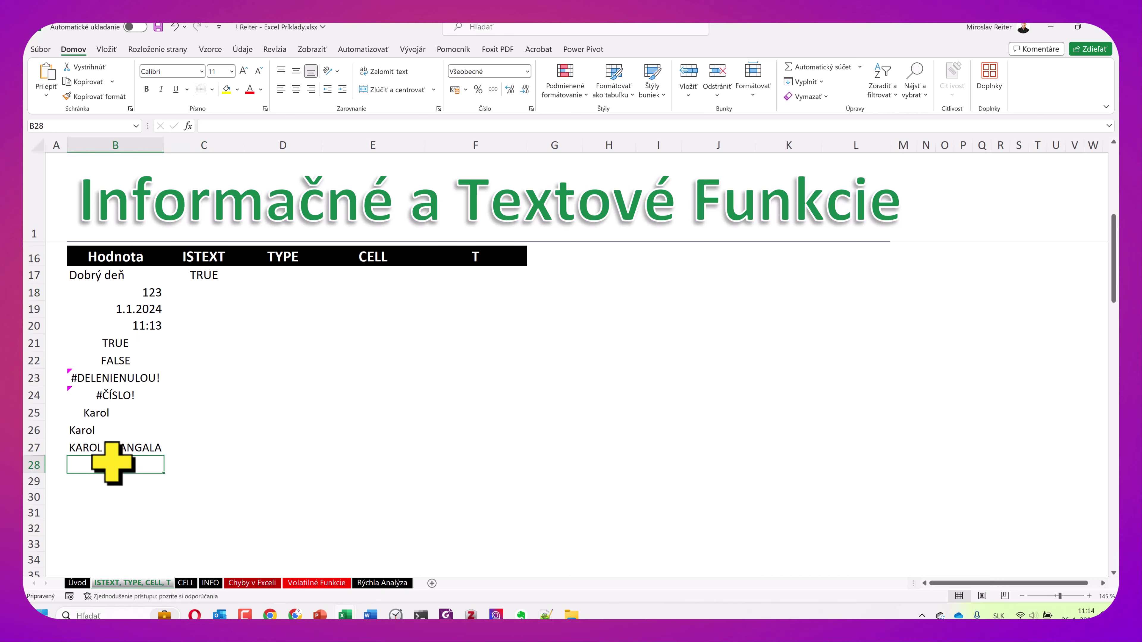
double_click(111, 460)
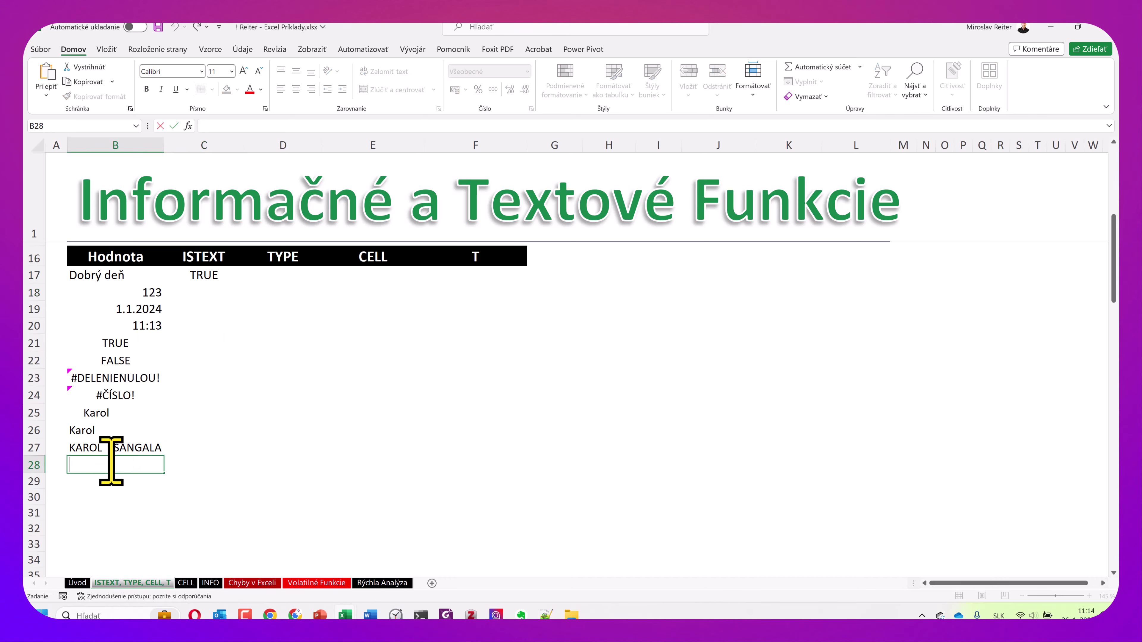
left_click(94, 483)
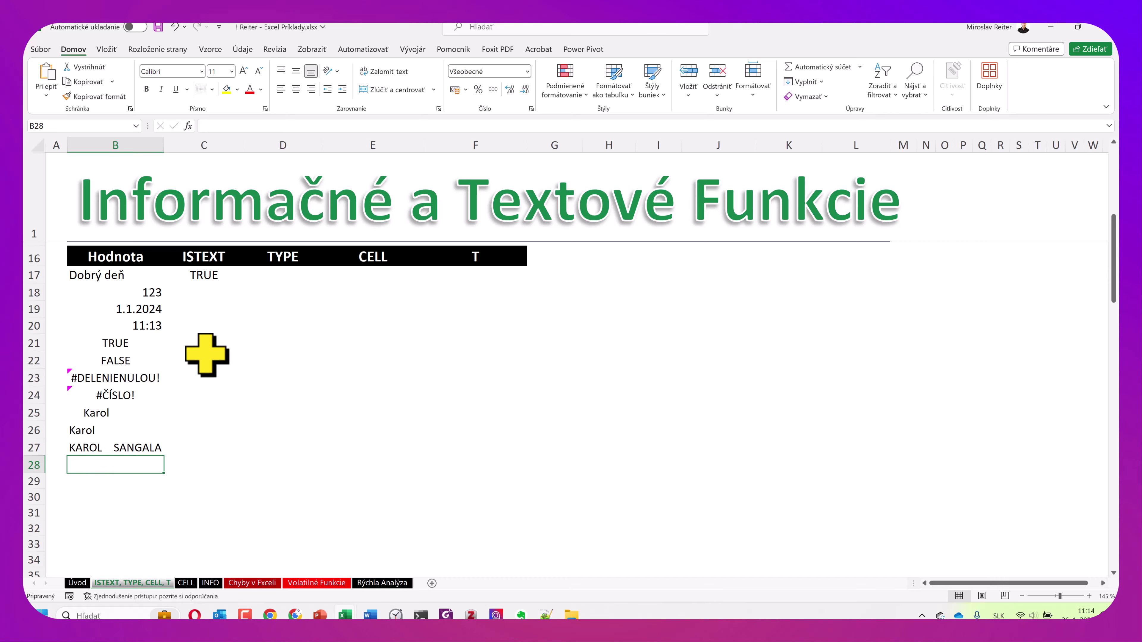
left_click(224, 277)
double_click(247, 287)
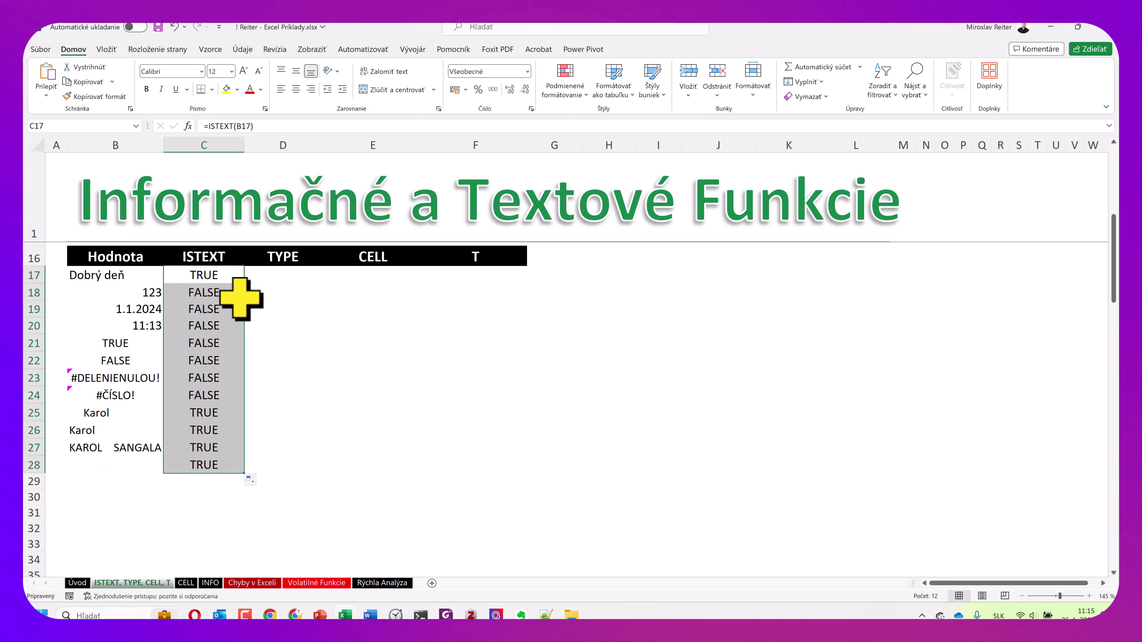
left_click(238, 291)
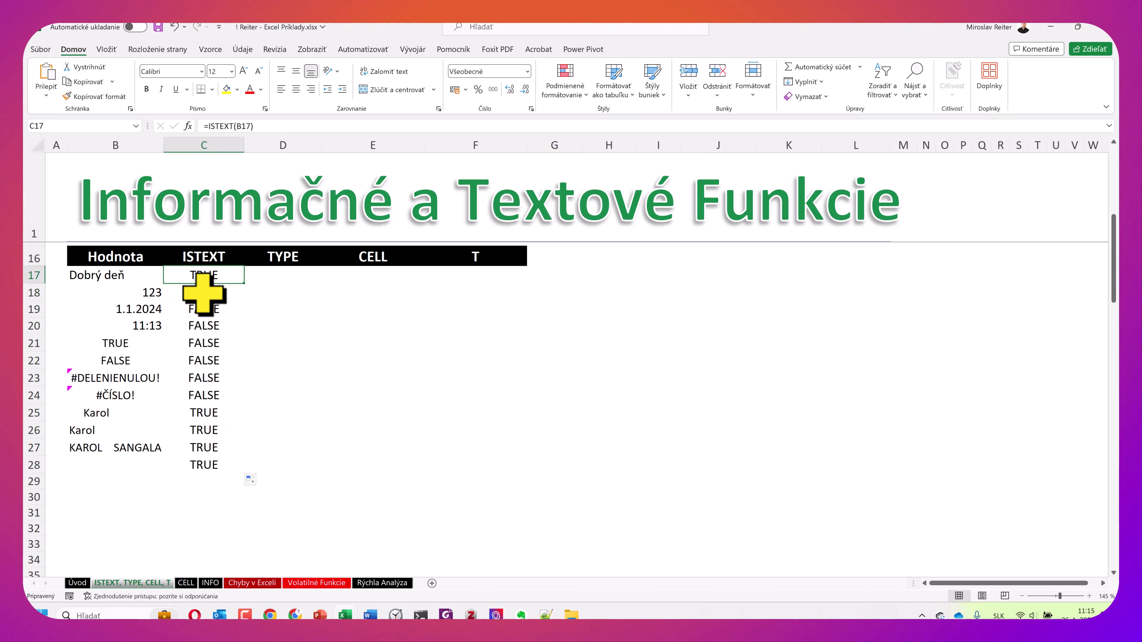
left_click(202, 310)
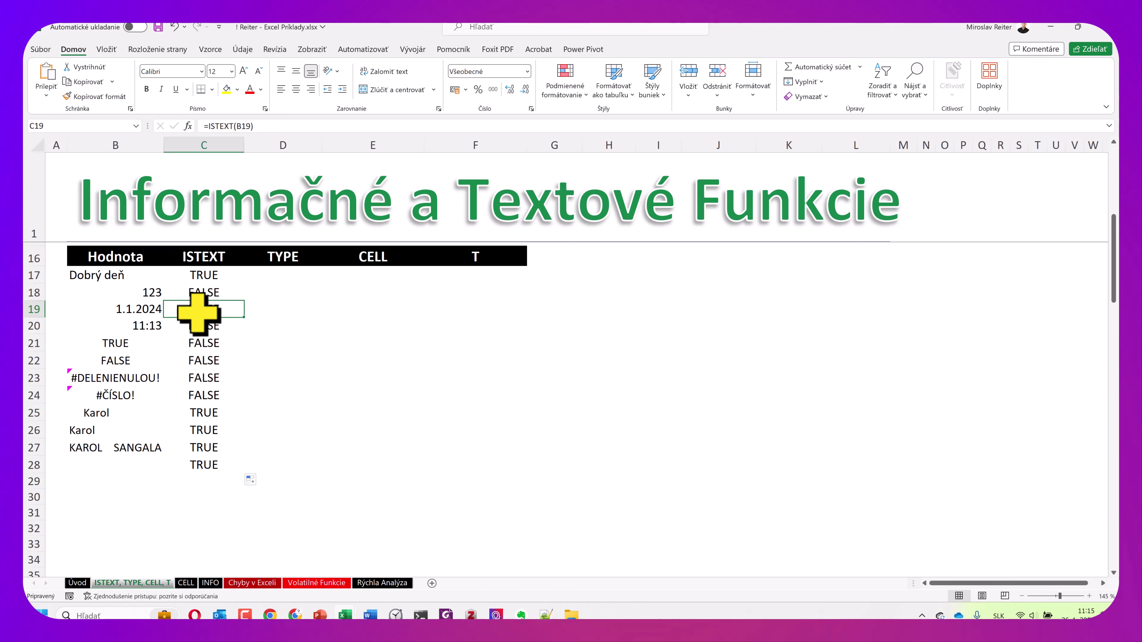
left_click(204, 343)
left_click(202, 360)
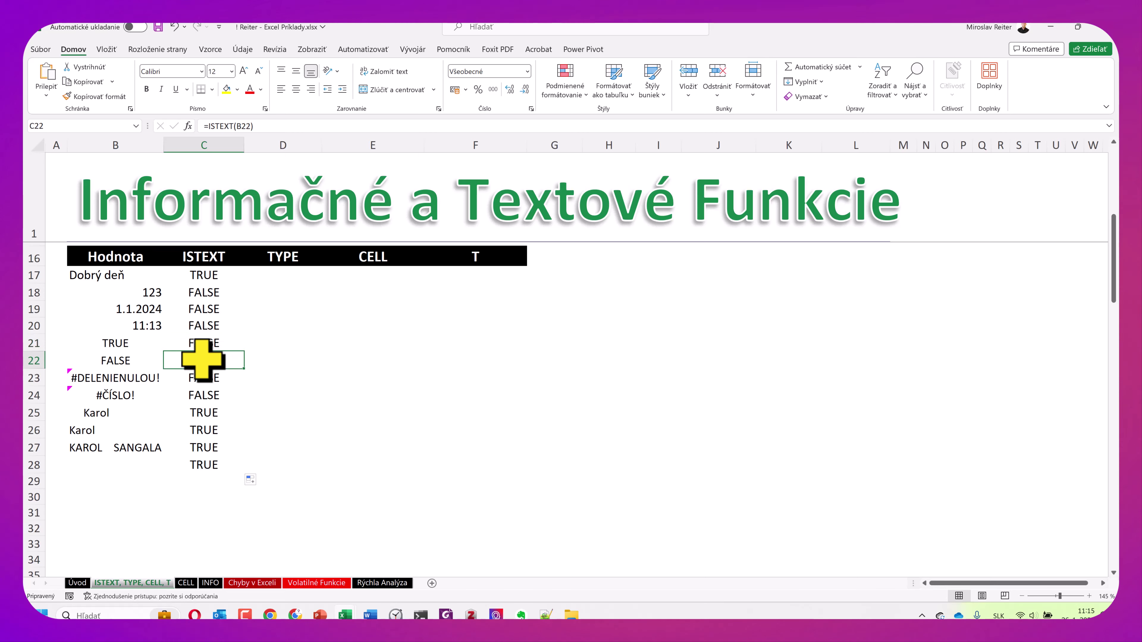
left_click(115, 343)
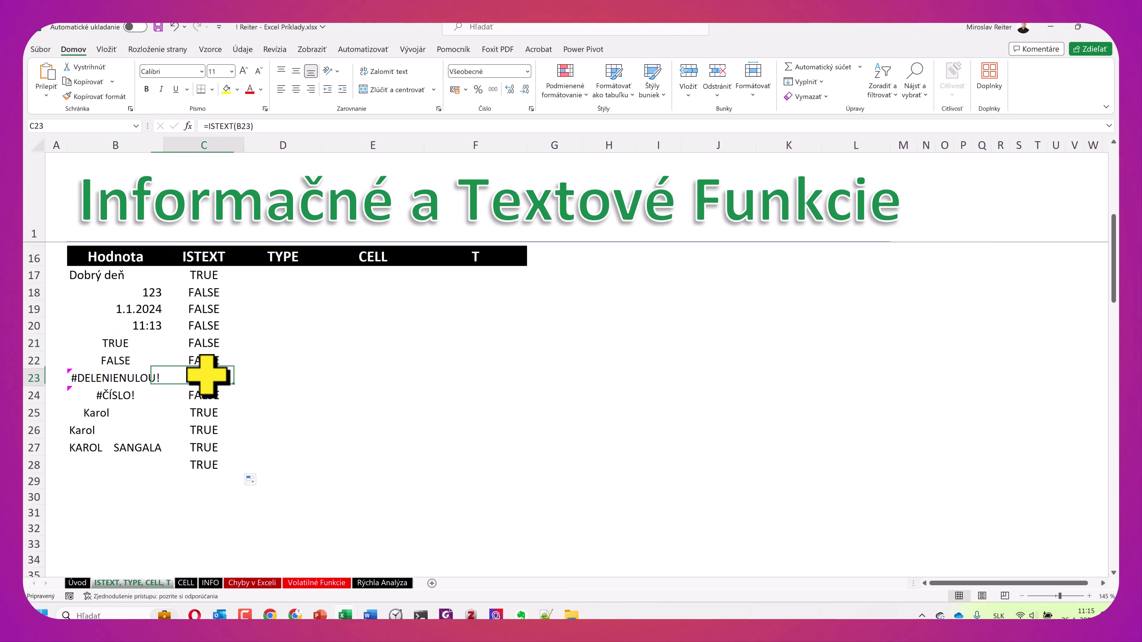
left_click_drag(197, 376, 200, 391)
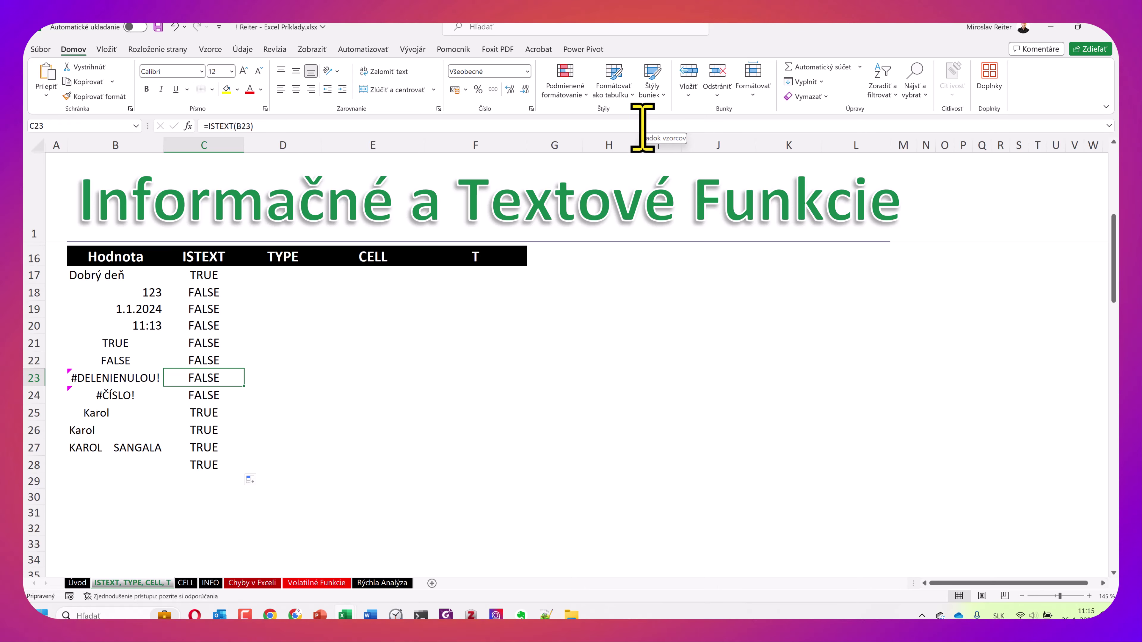
left_click(203, 413)
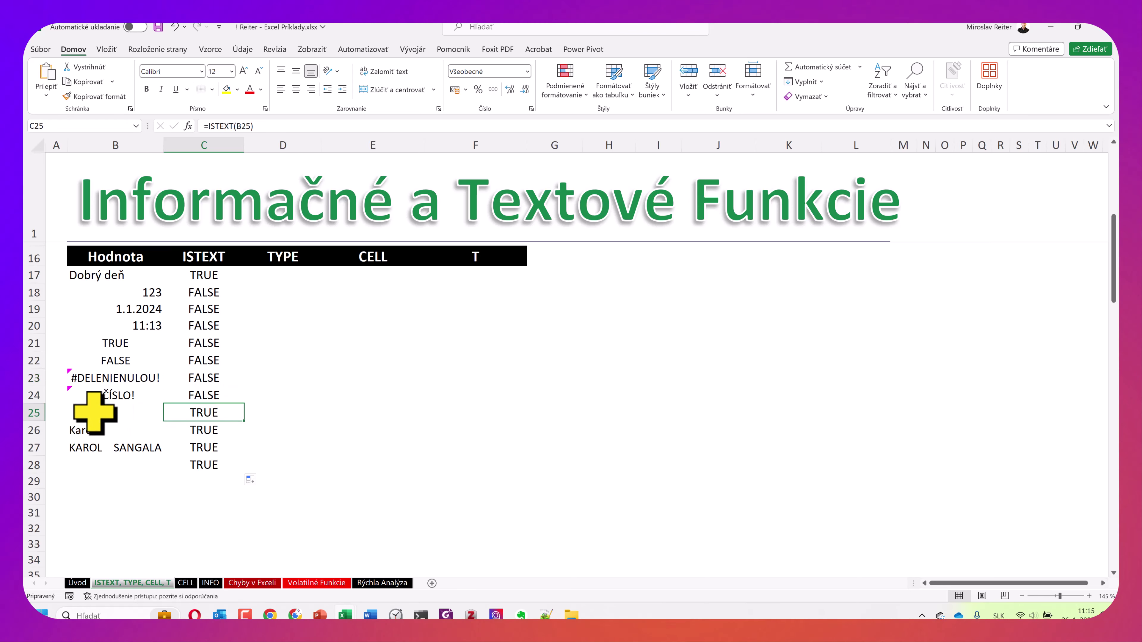
left_click(102, 433)
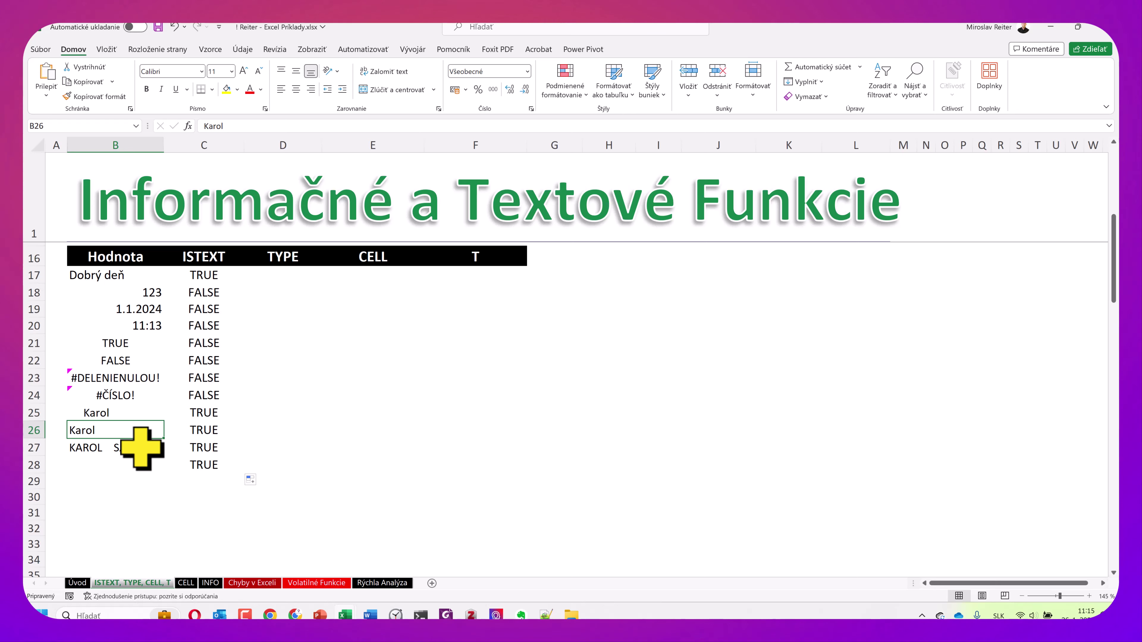
left_click(151, 464)
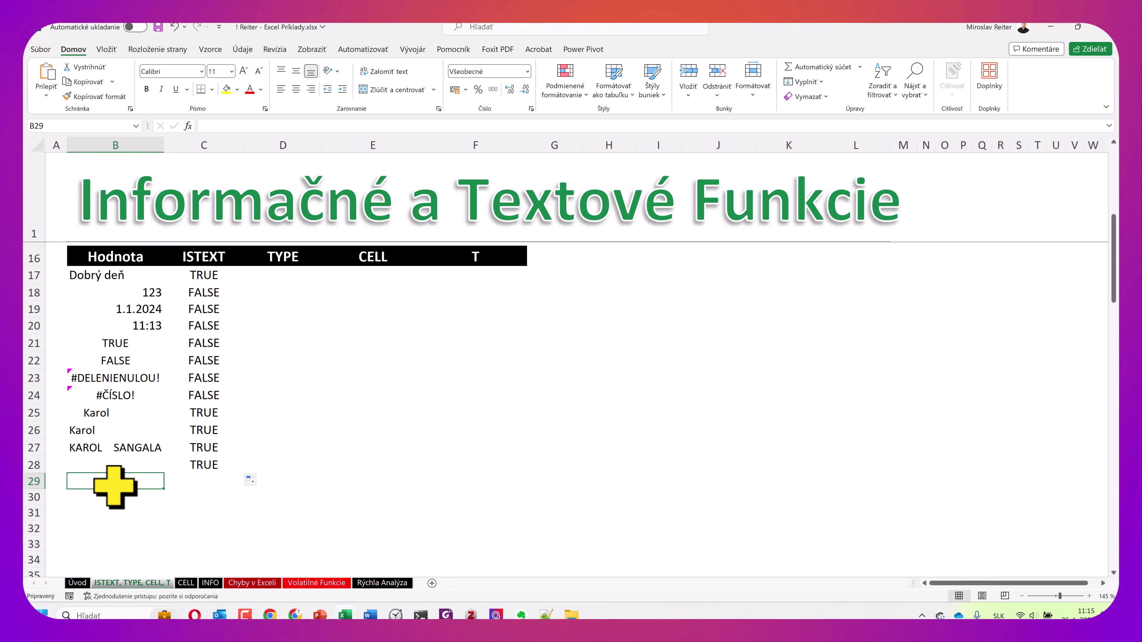
Enter the number 5 in B29 and B30.
type("5")
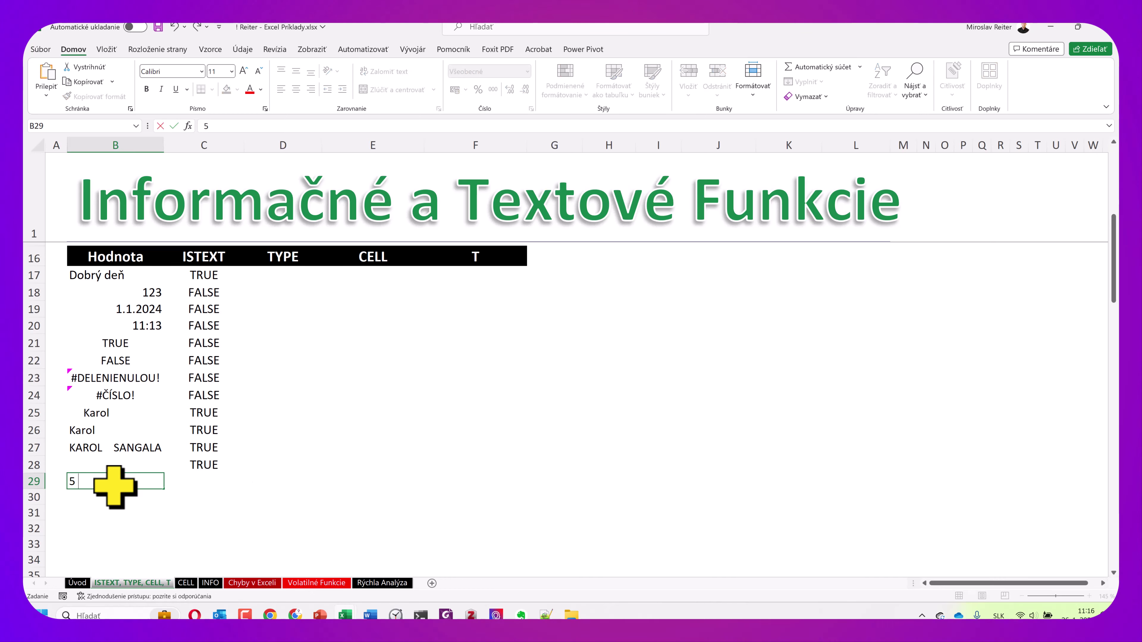
key("Return")
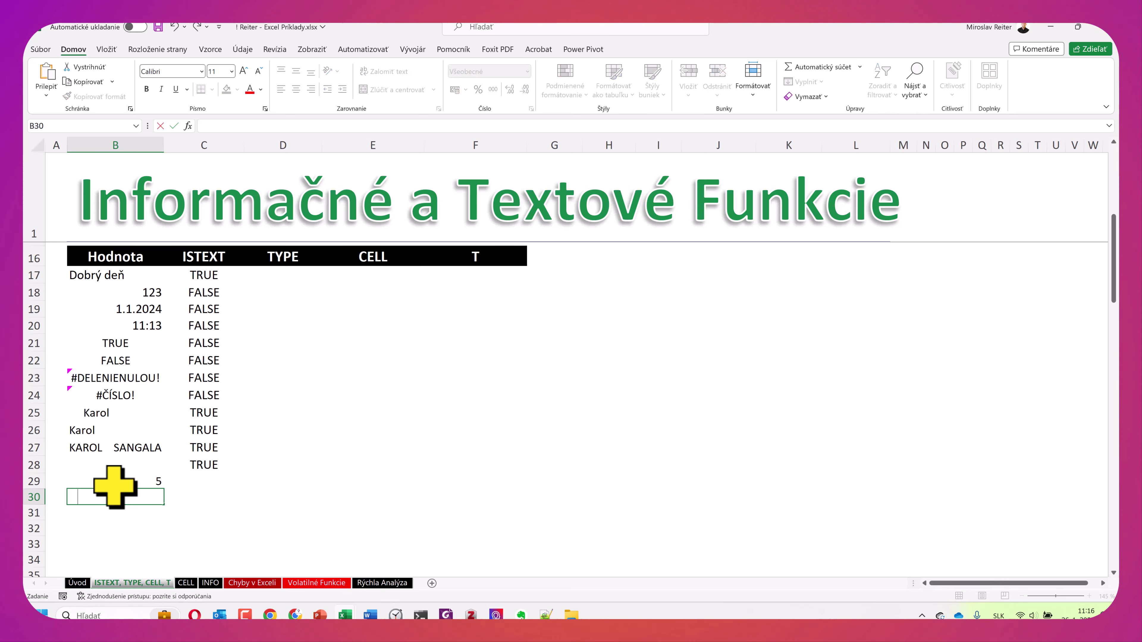
type("5")
key("Return")
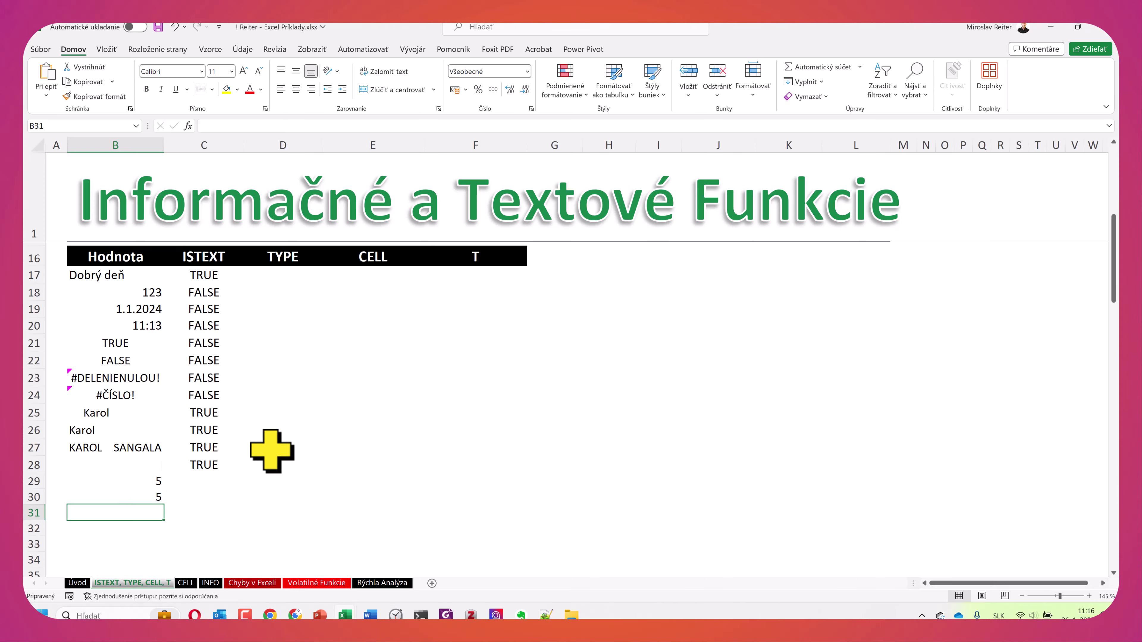
Extend the ISTEXT formula from C28 down to C30, giving FALSE for both.
left_click(189, 465)
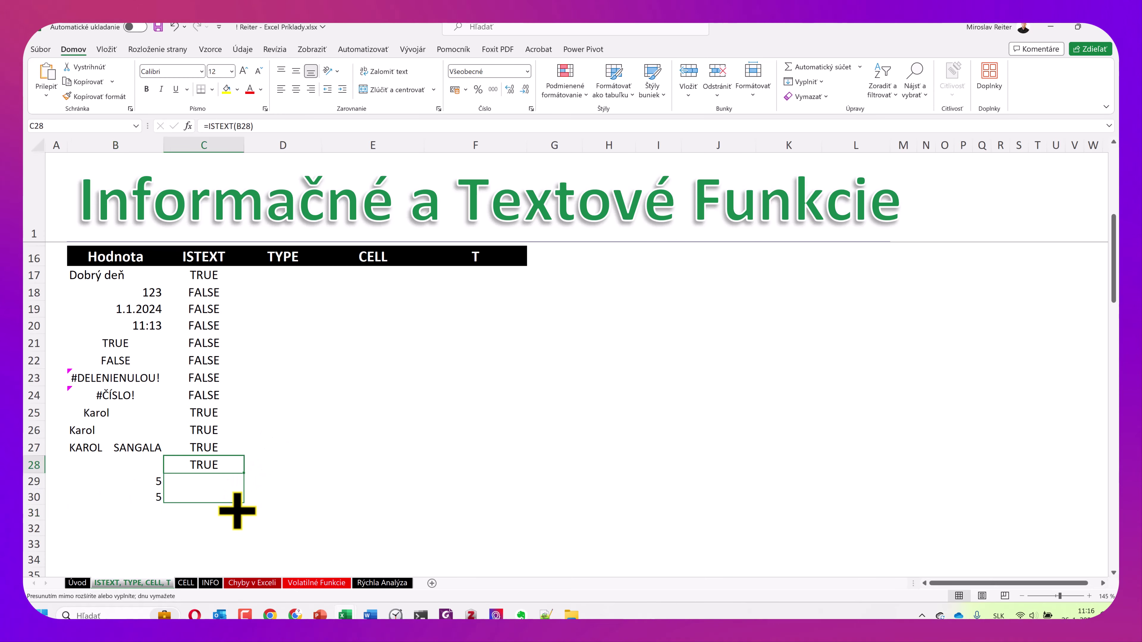
left_click_drag(246, 473, 237, 513)
left_click(180, 481)
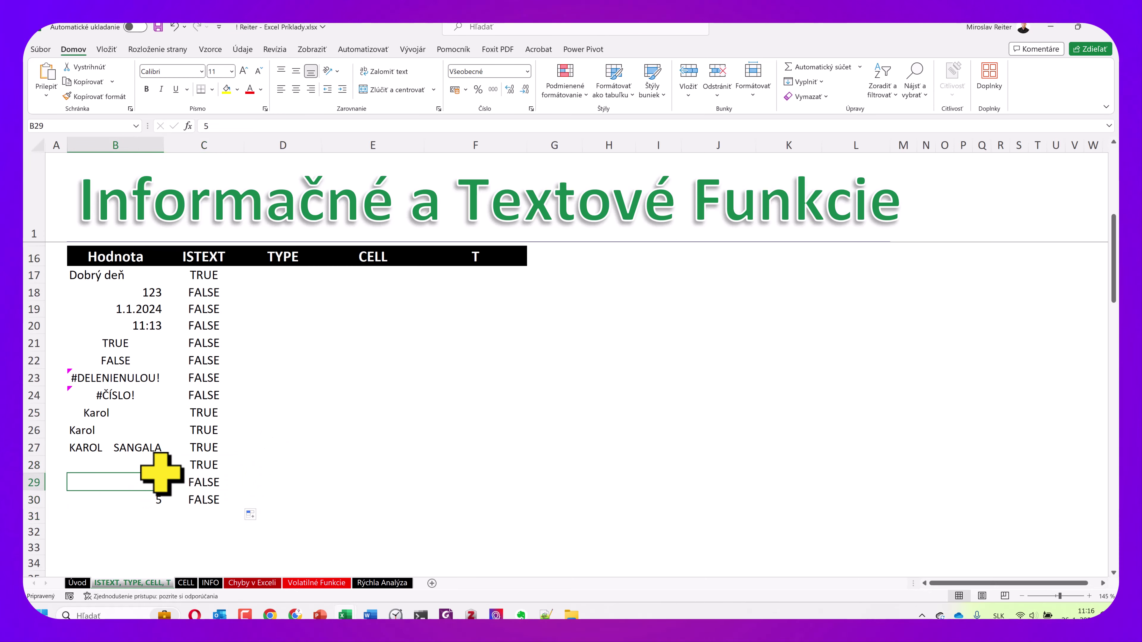
left_click(281, 277)
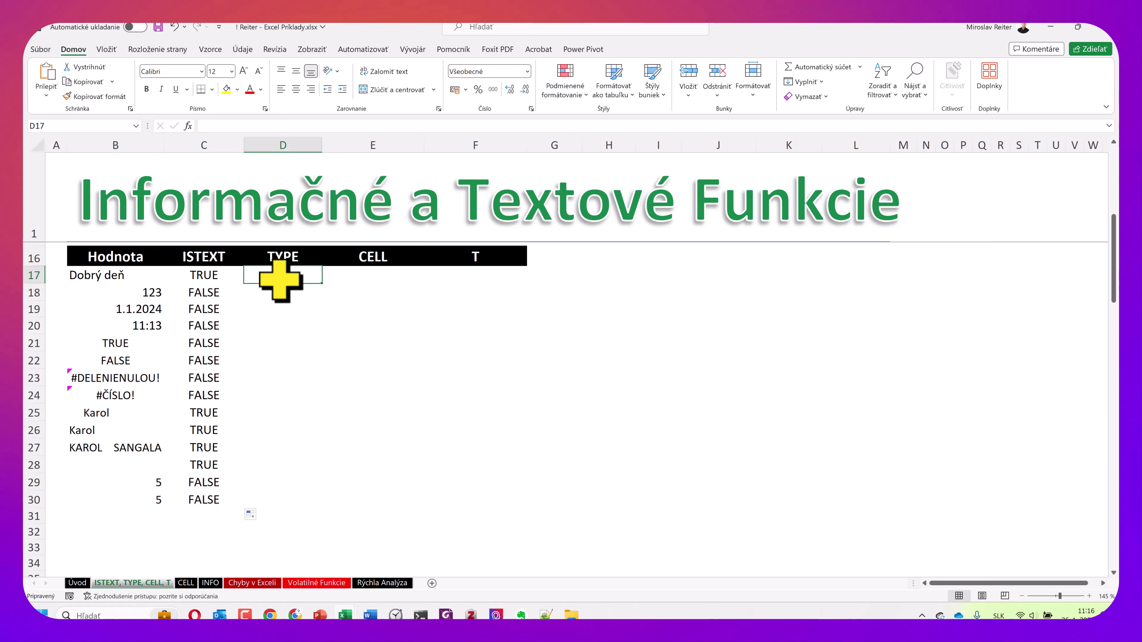
Enter =TYPE(B17) in D17.
type("=tz")
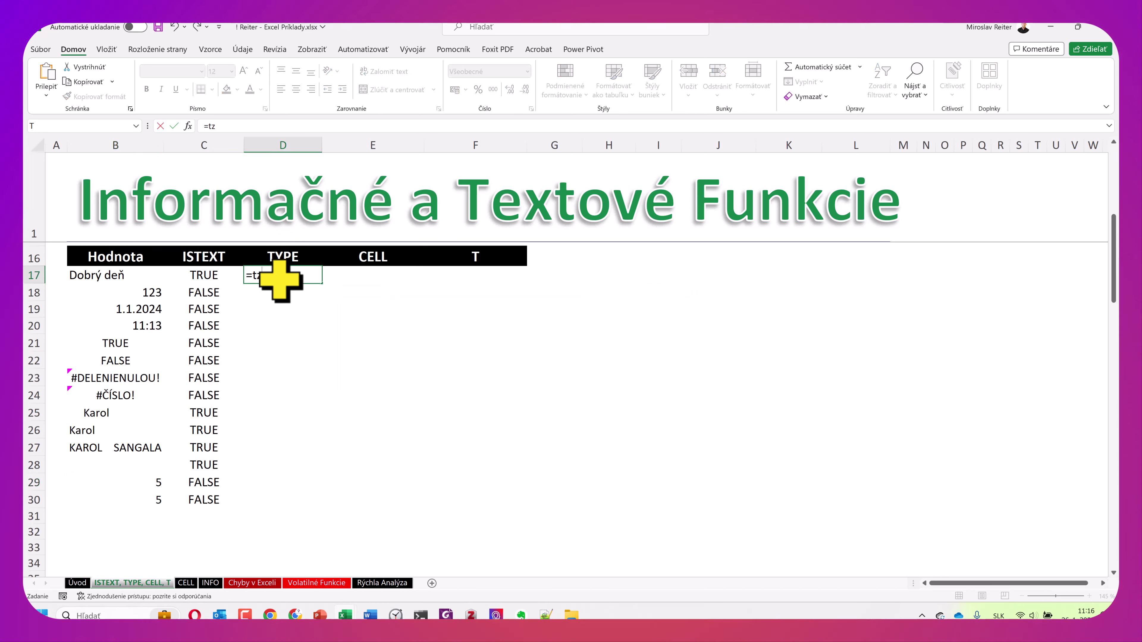
key("BackSpace")
type("y")
key("Tab")
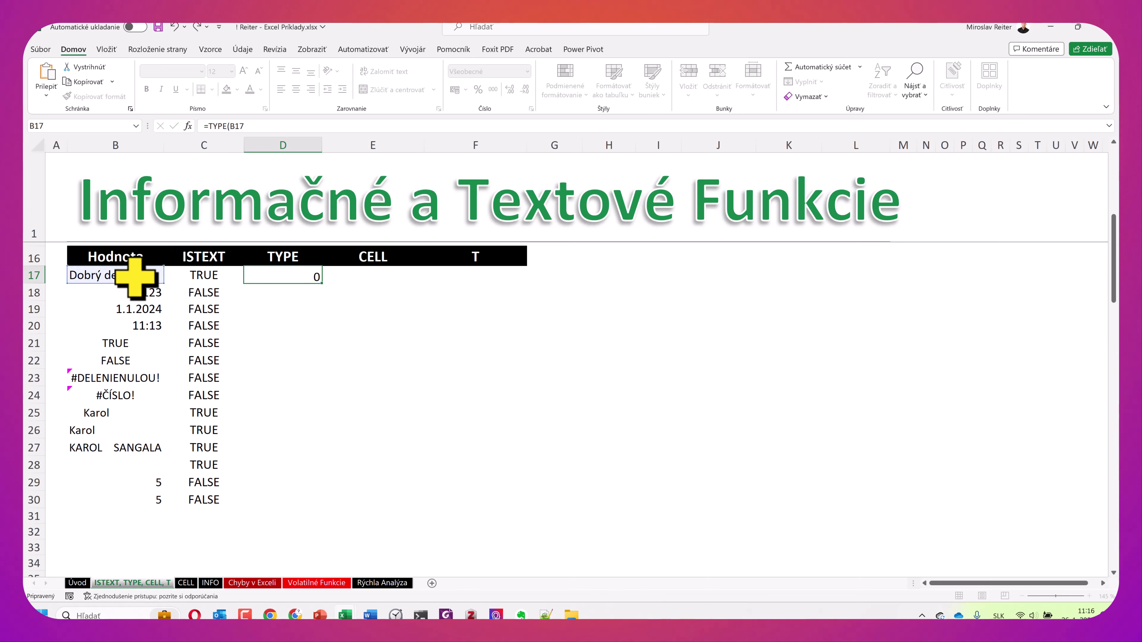
key("Return")
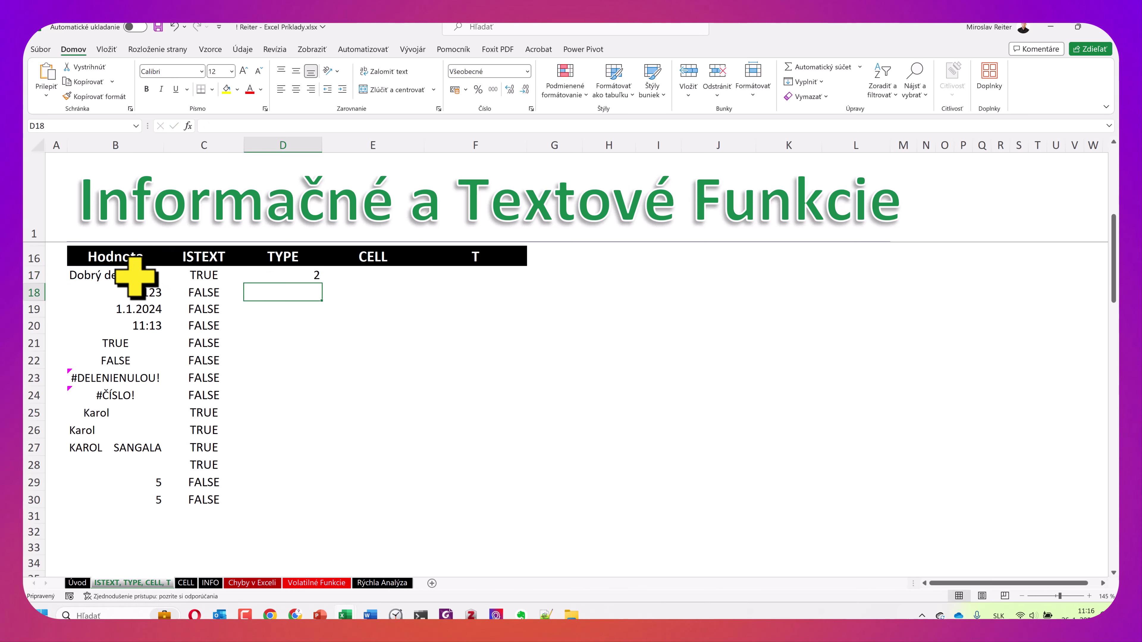
Fill the TYPE formula down to D30 and inspect the logical and error codes.
left_click(297, 273)
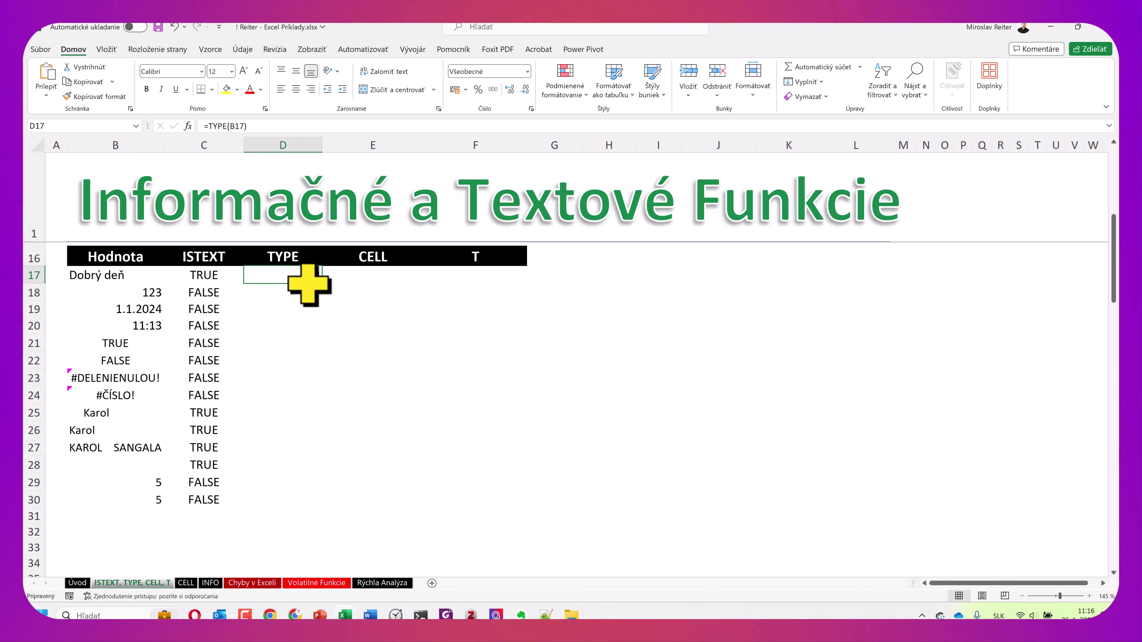
double_click(326, 290)
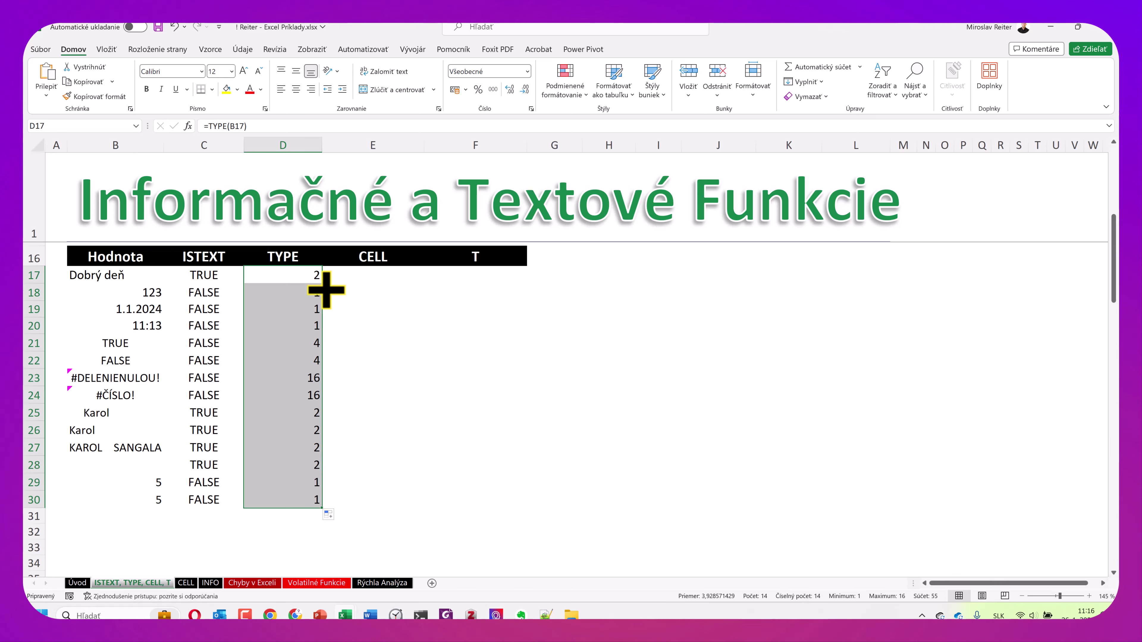
left_click_drag(302, 343, 294, 394)
left_click(461, 427)
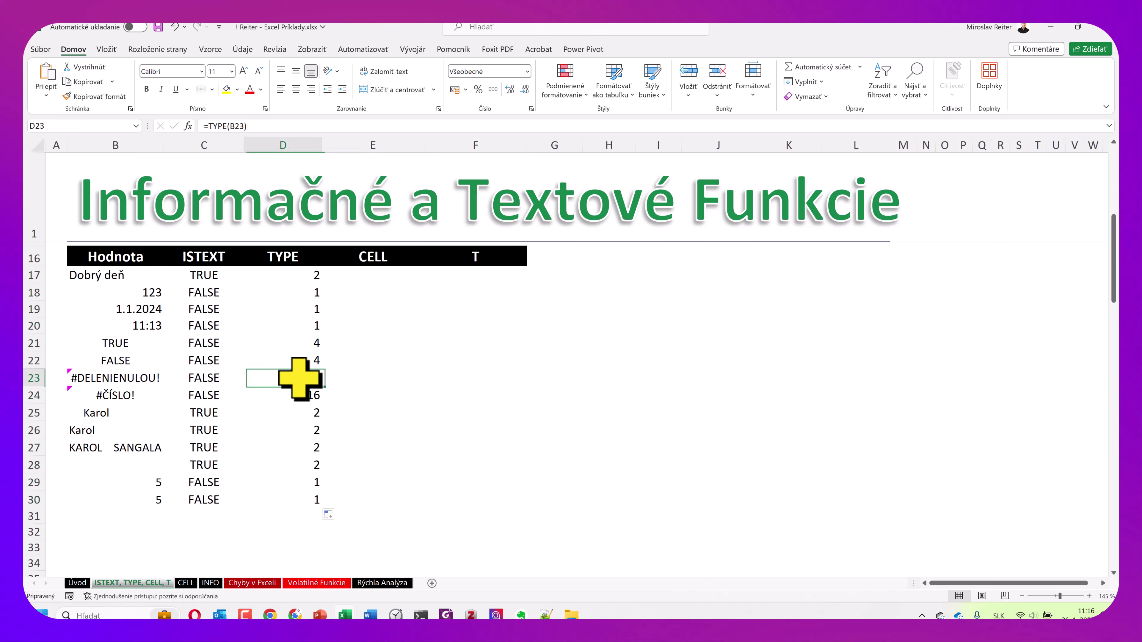
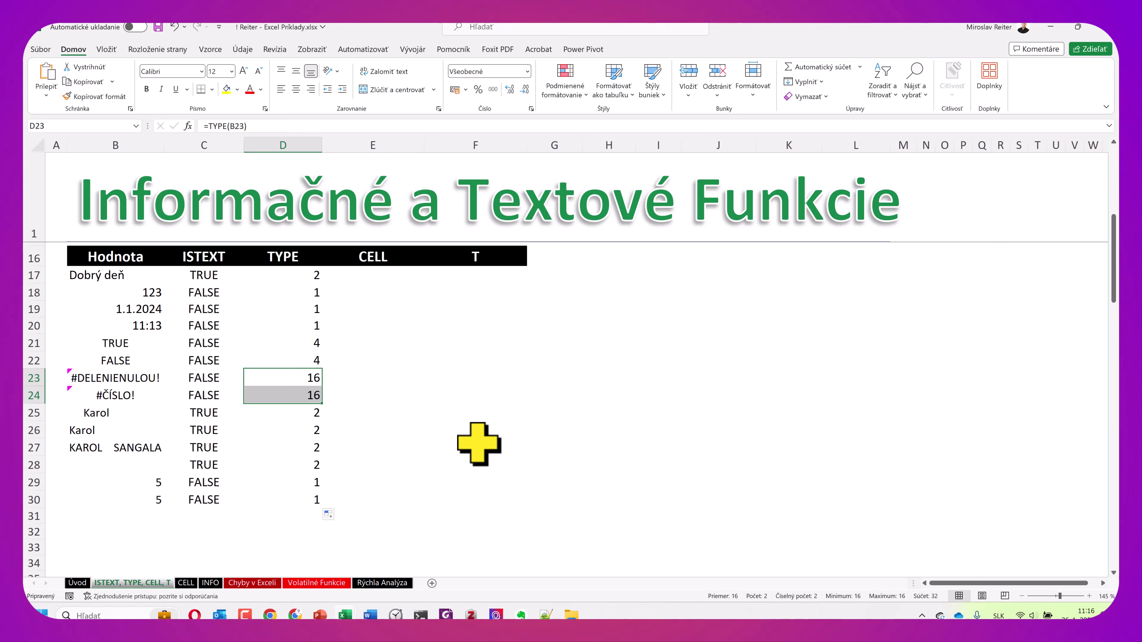
Start typing a CELL formula in E17, then cancel it.
left_click(383, 275)
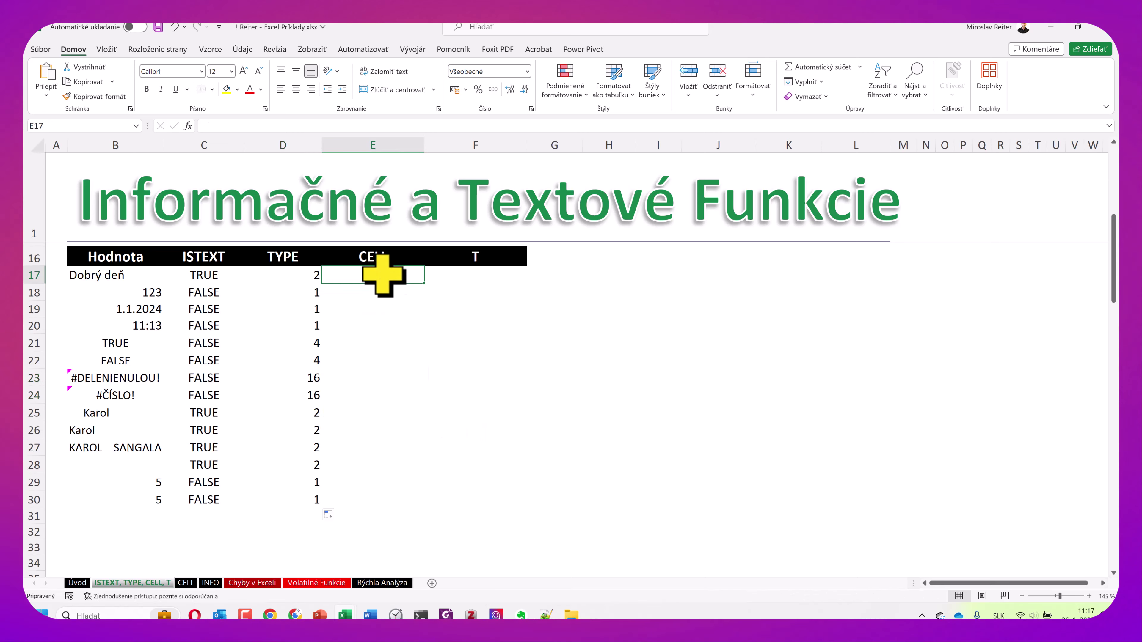
type("=cell")
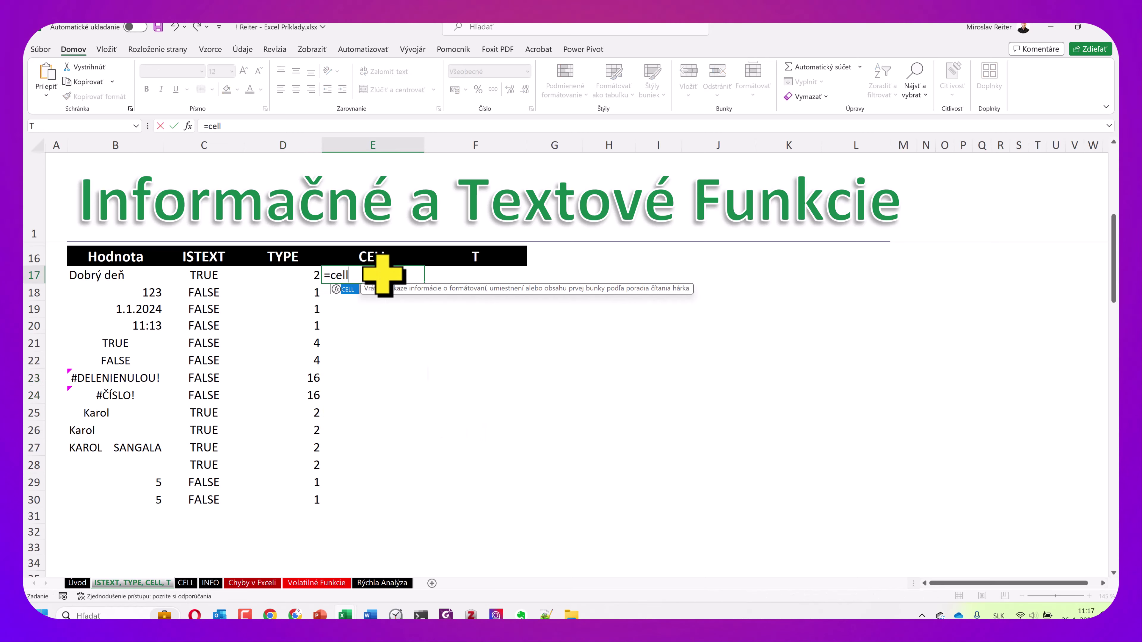
key("Tab")
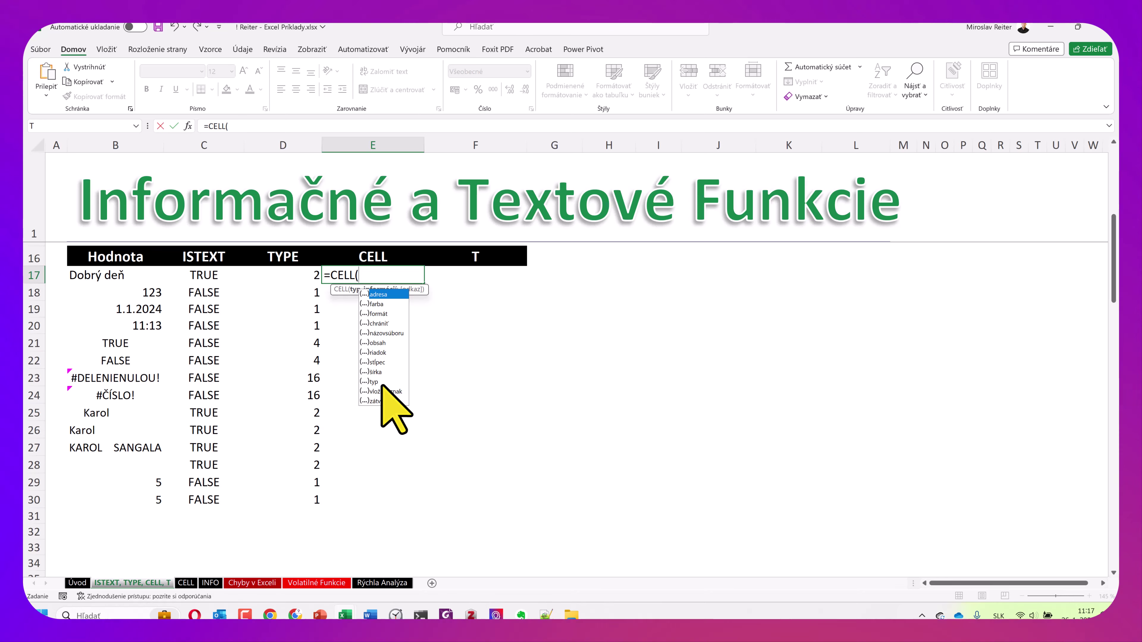
key("Escape")
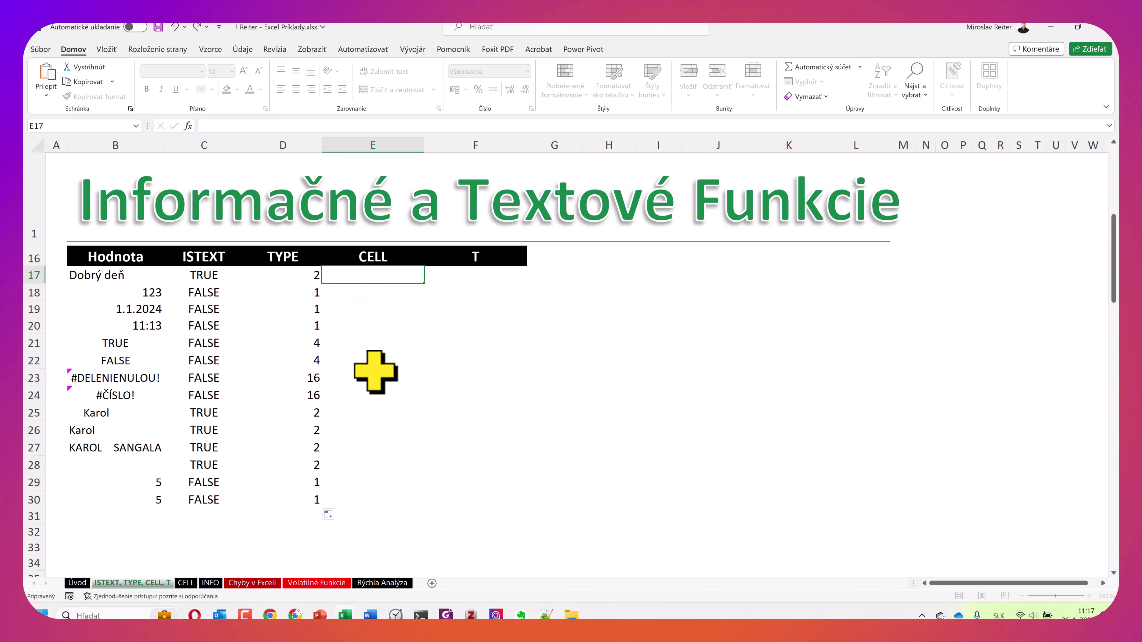
Build =CELL("typ";B17) in E17 through Insert Function, referencing Dobrý deň in B17.
left_click(188, 126)
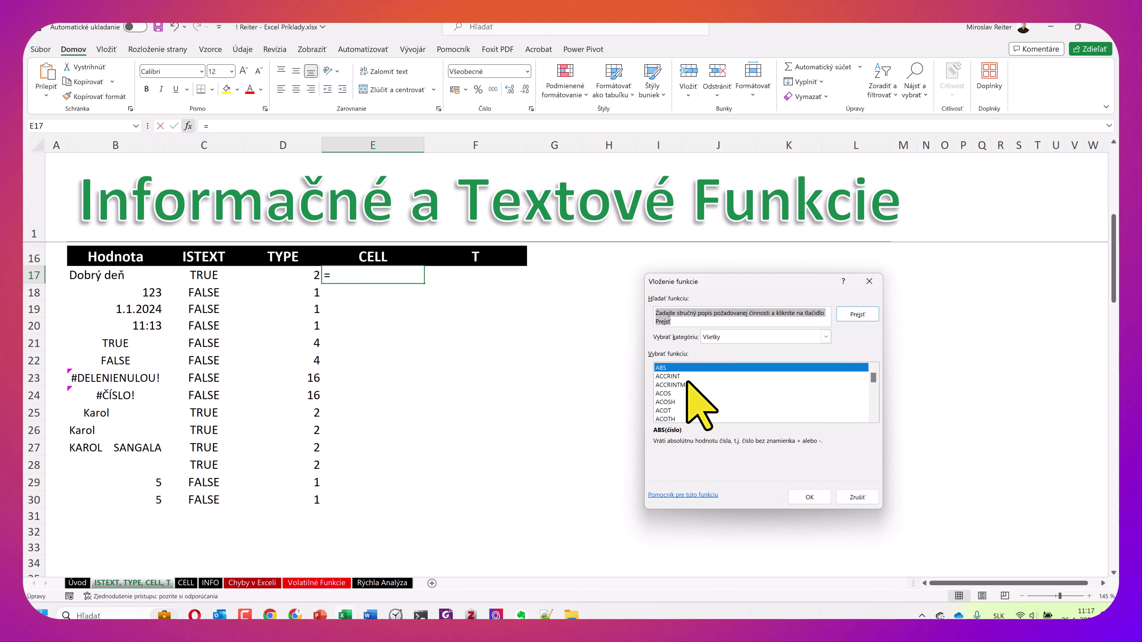
scroll(714, 382, "down", 15)
left_click(687, 410)
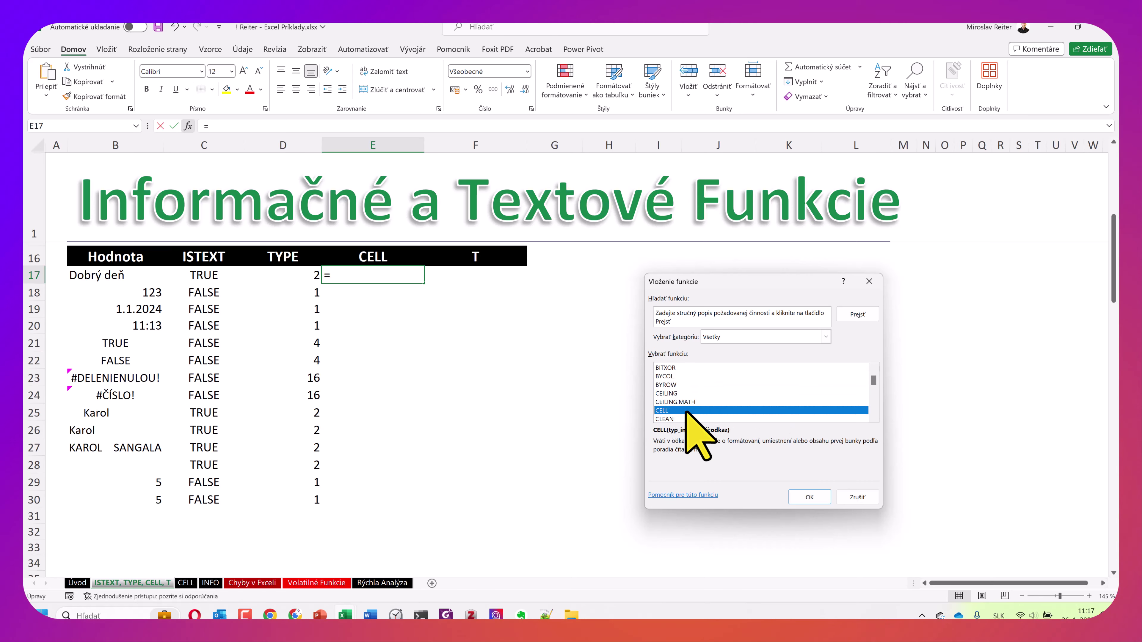
left_click(809, 497)
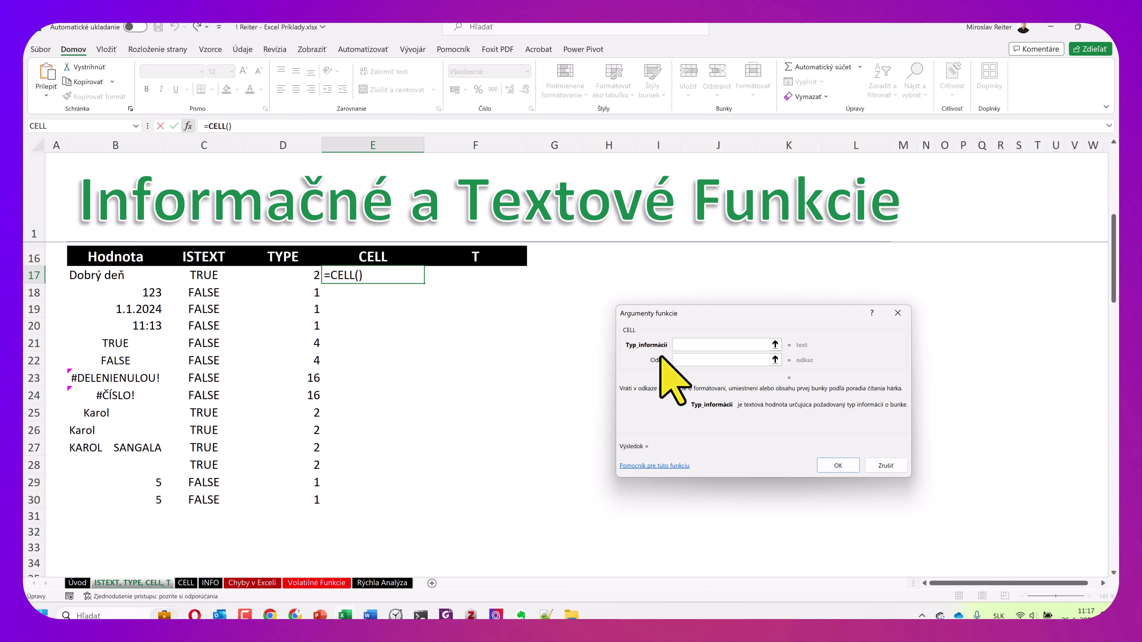
type("typ")
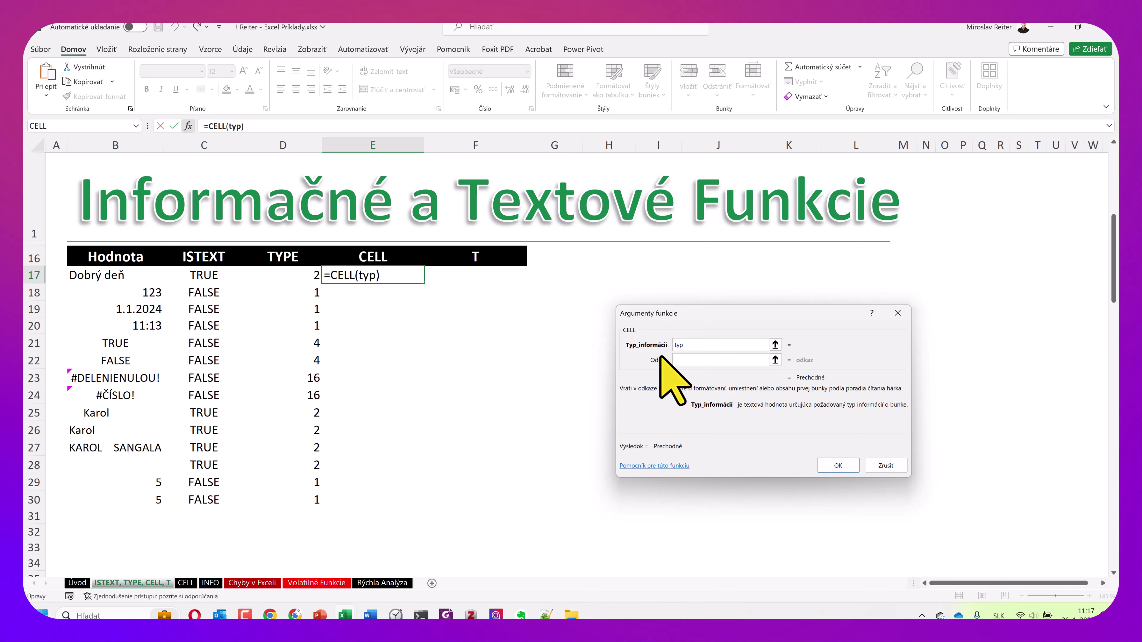
left_click(692, 360)
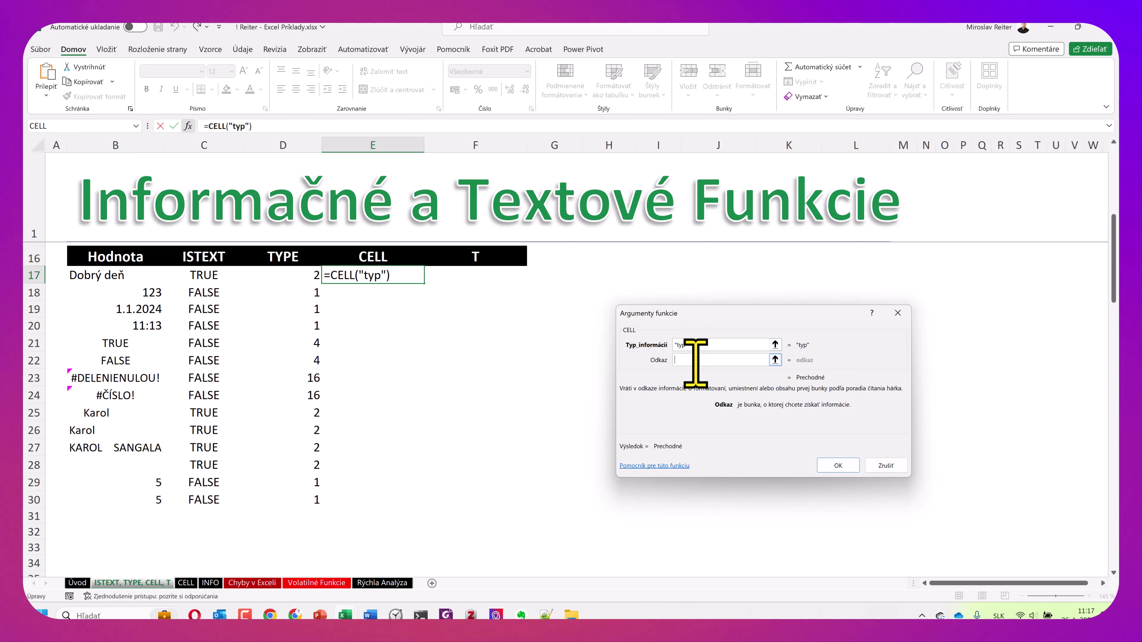
left_click(112, 280)
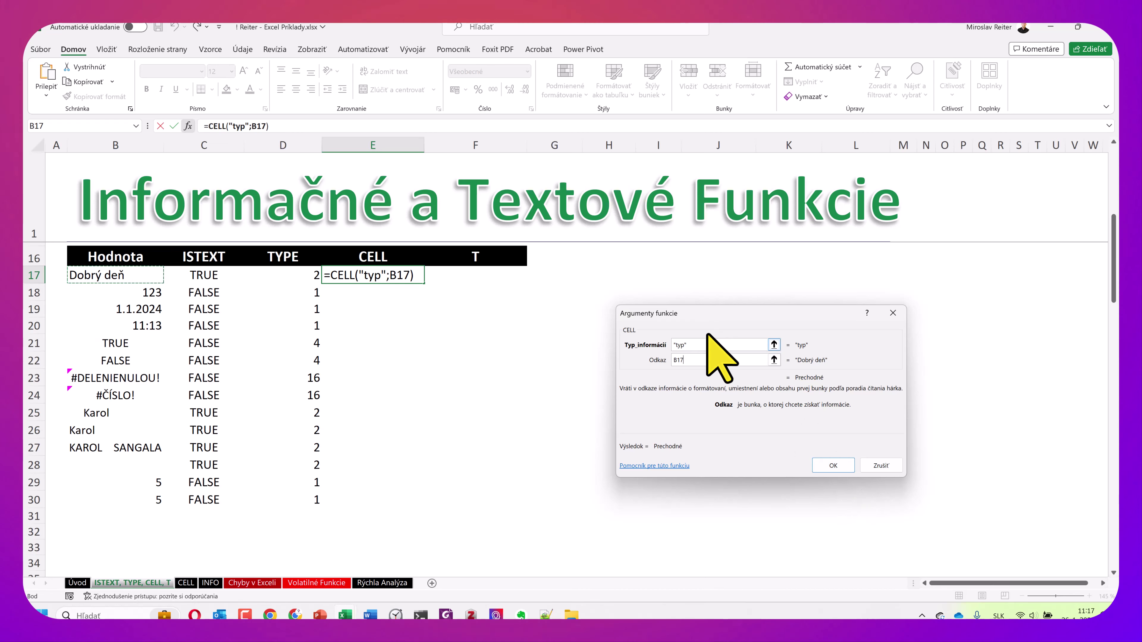
left_click(832, 466)
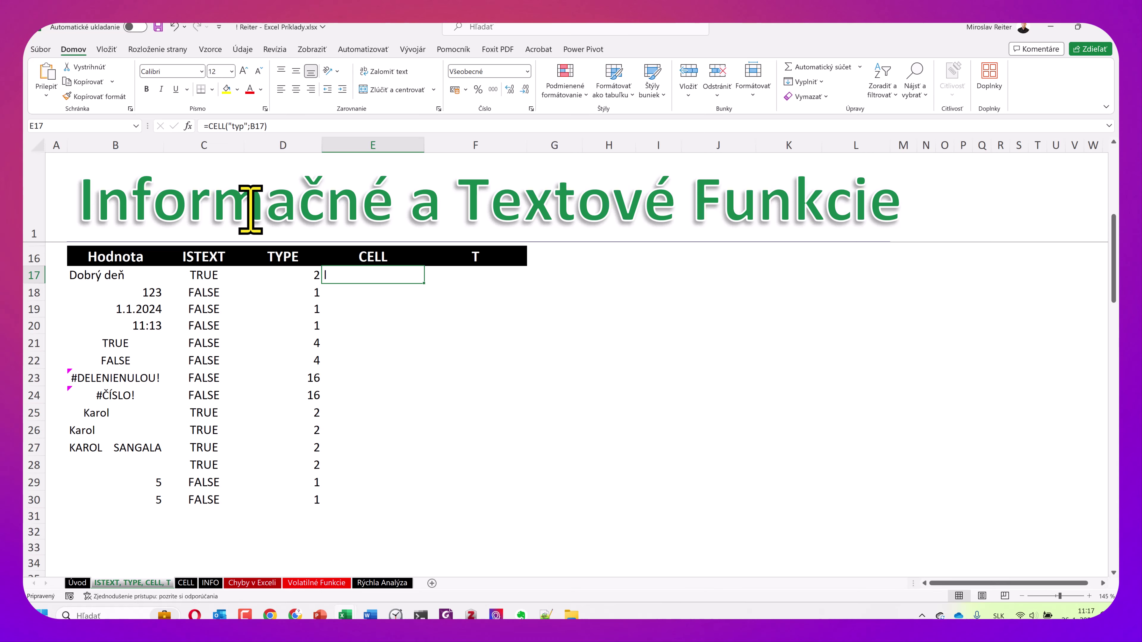
left_click_drag(425, 284, 428, 289)
Fill the CELL formula from E17 down to E30 and reselect E17.
double_click(427, 288)
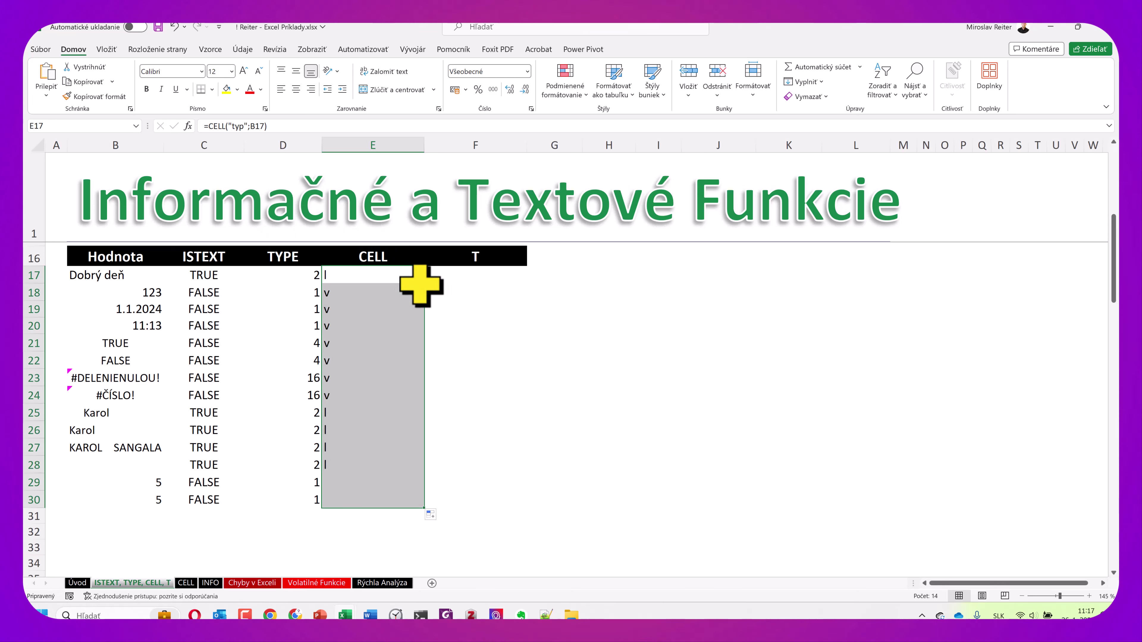
left_click(382, 275)
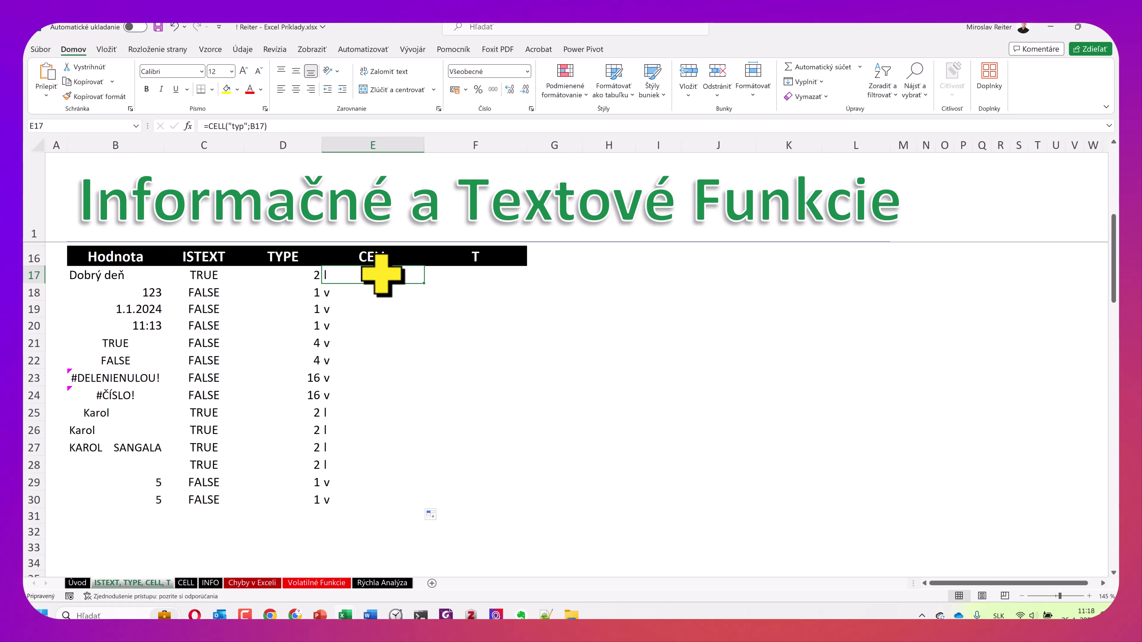
Enter =T(B17) in F17, fill it down to F30, and check the division-error row F23.
left_click(491, 275)
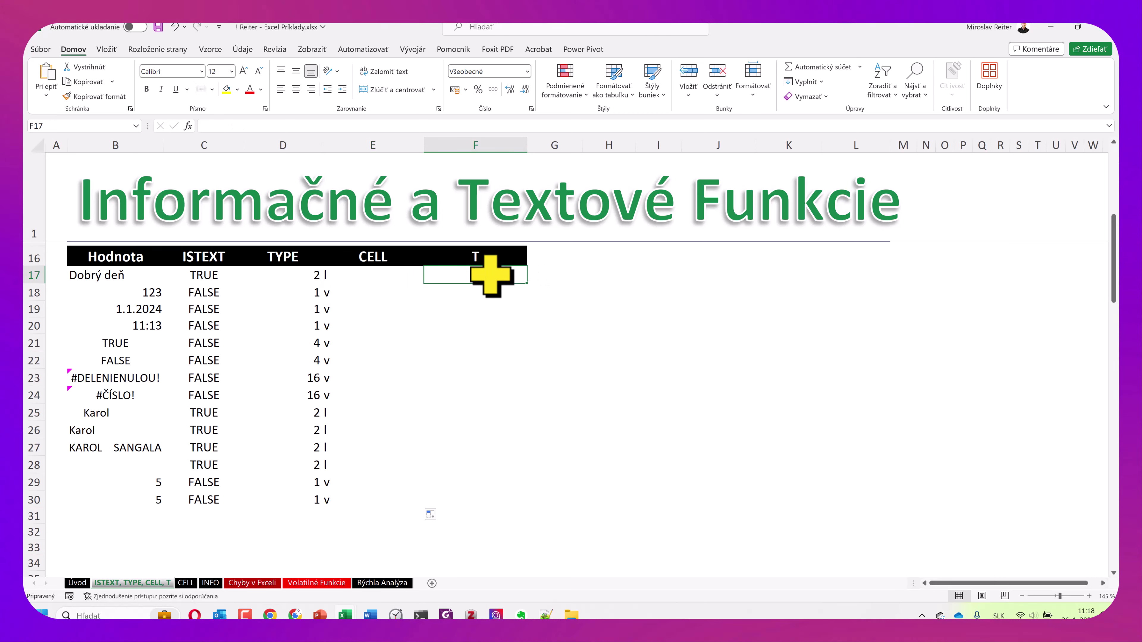
type("=t")
key("Tab")
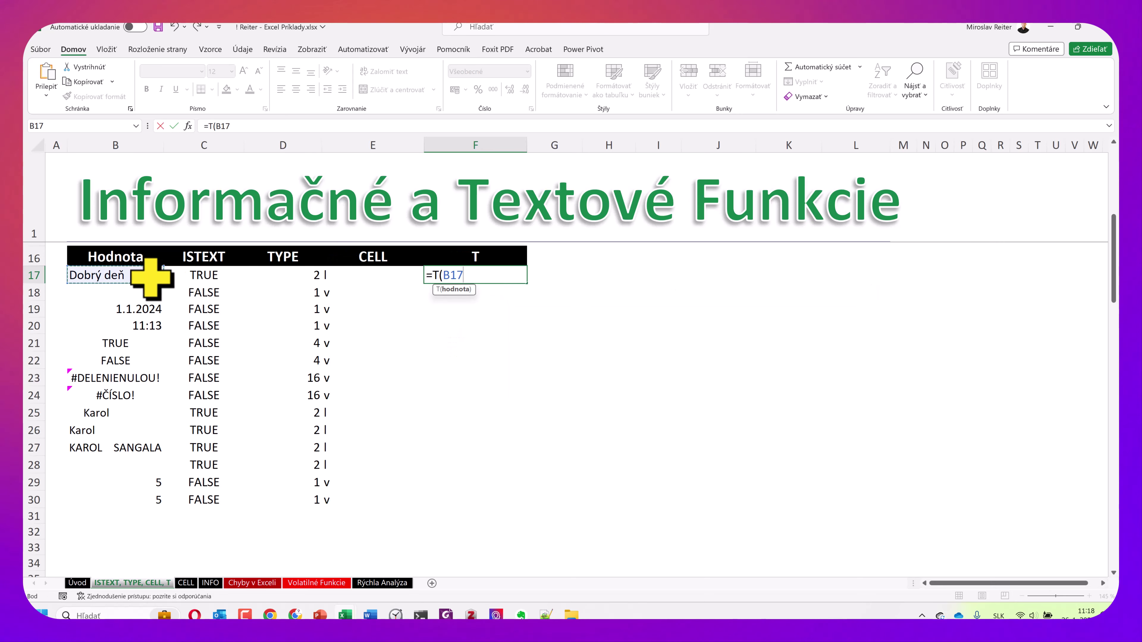
key("Return")
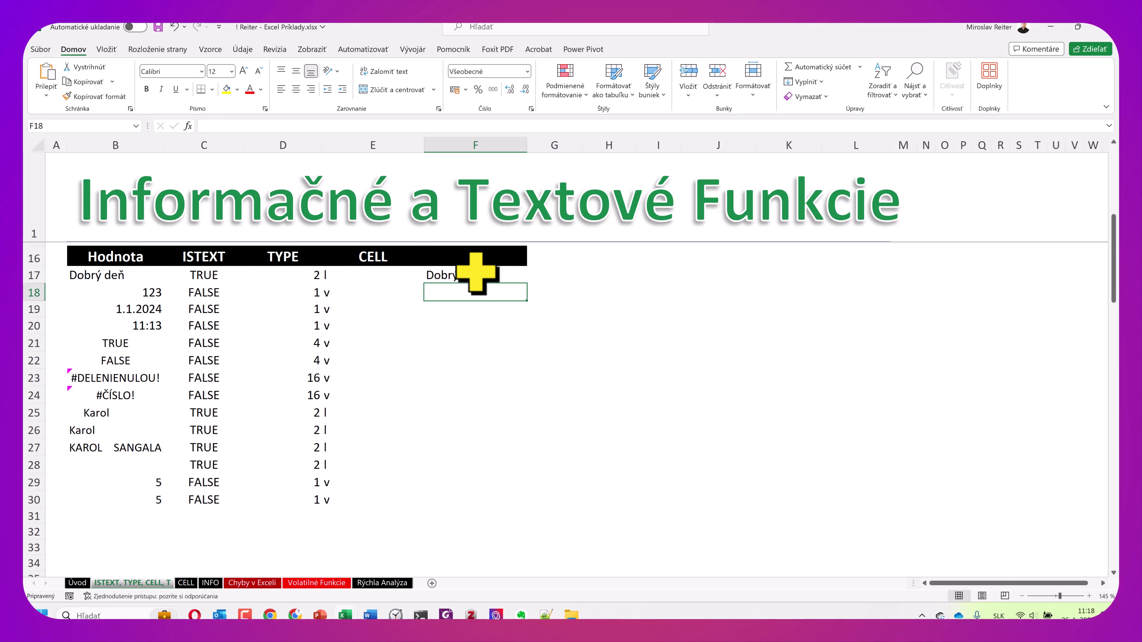
left_click(475, 273)
double_click(526, 283)
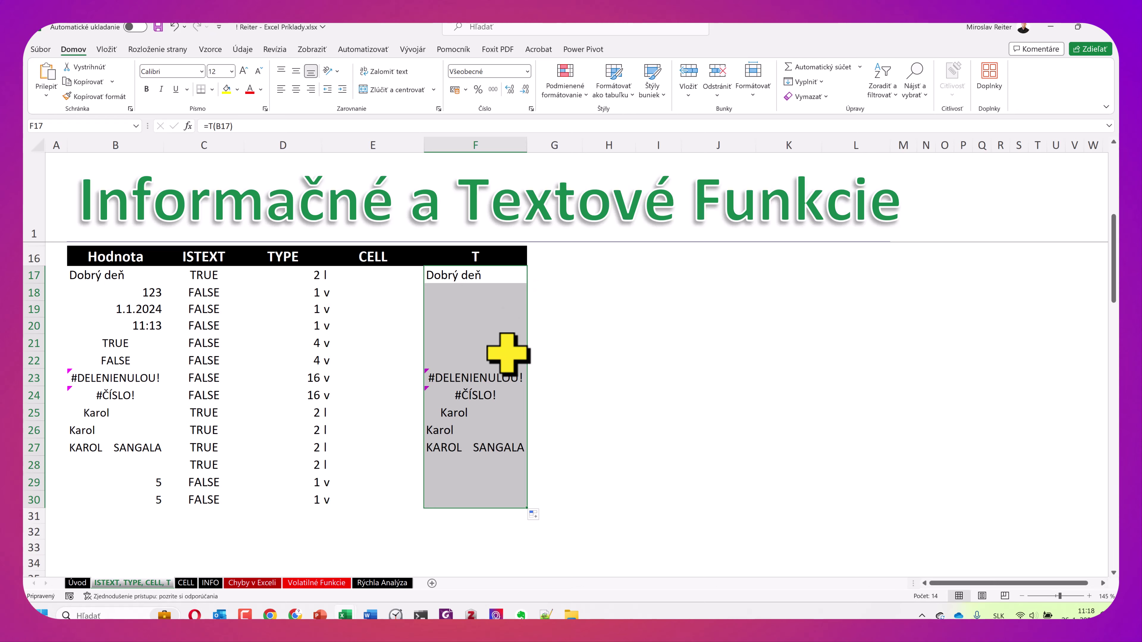
left_click(507, 383)
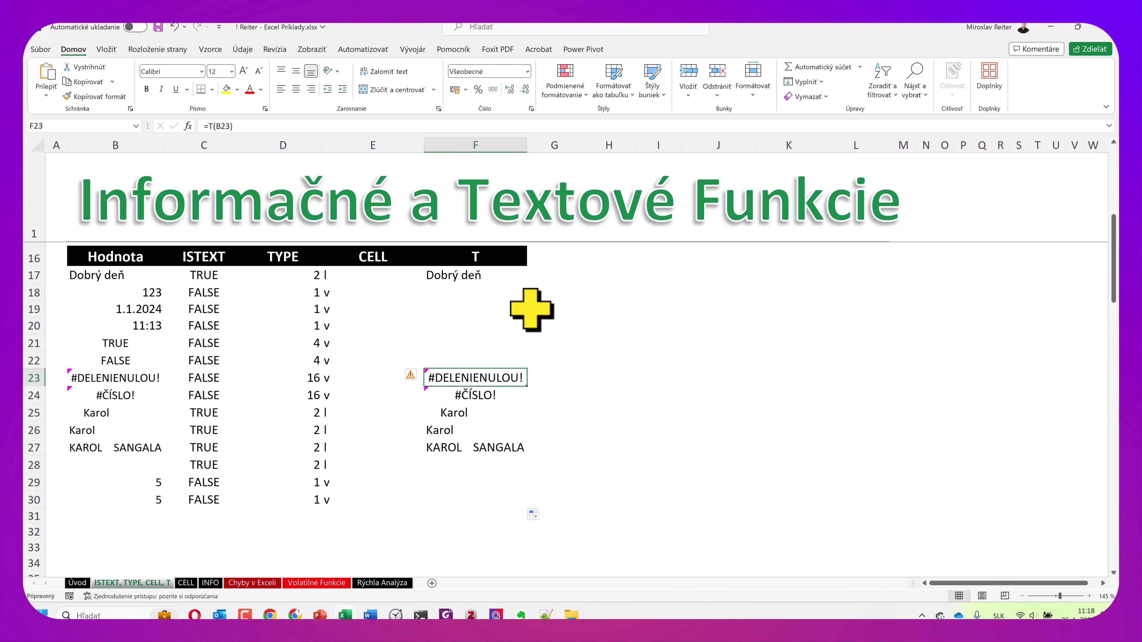
Enter the helper formula =LEN(F17) in G17.
left_click(553, 275)
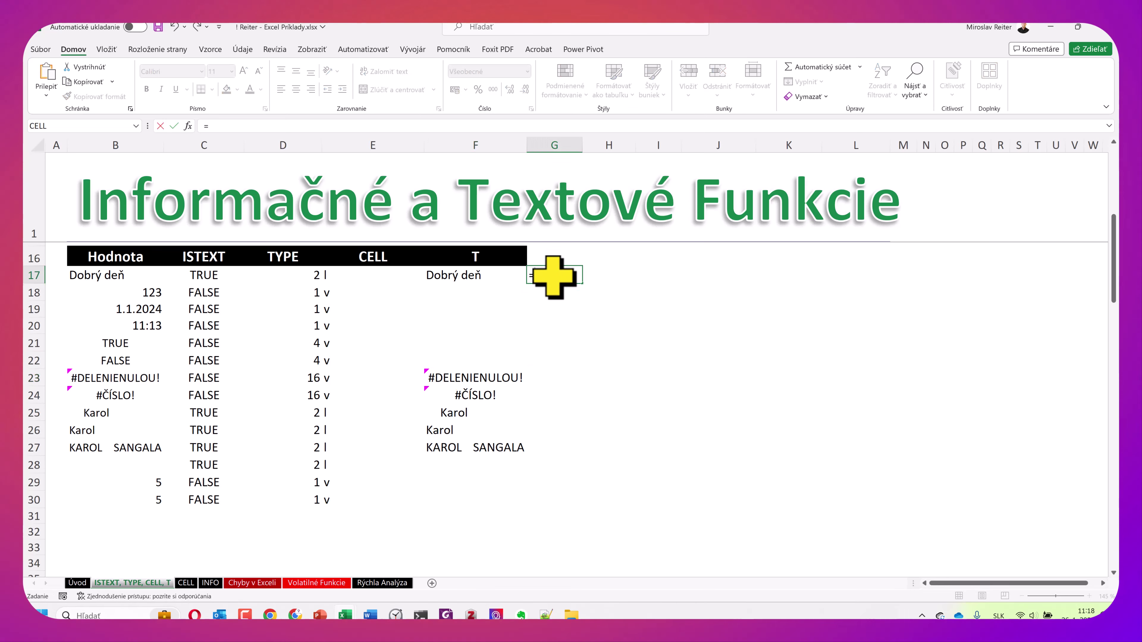
type("=ln")
key("BackSpace")
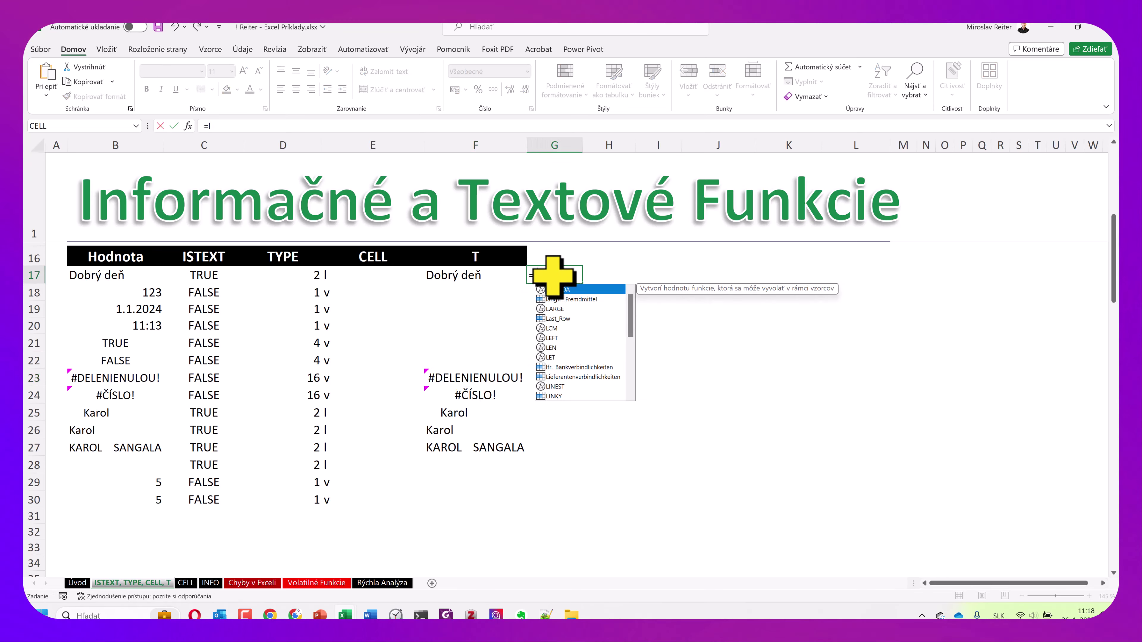
type("en")
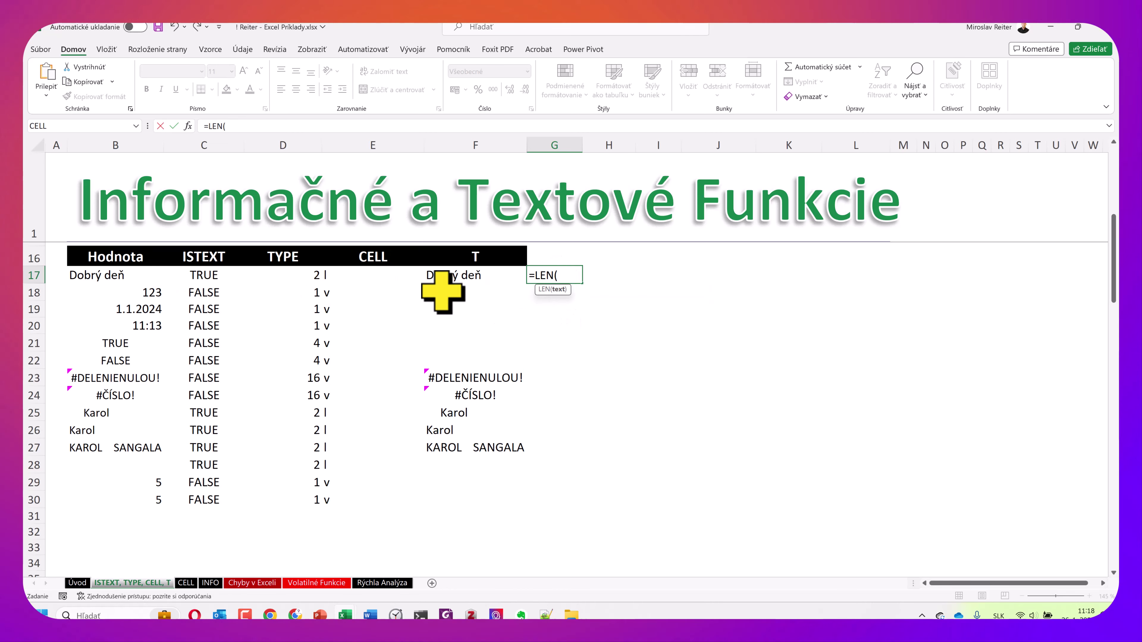
left_click(467, 276)
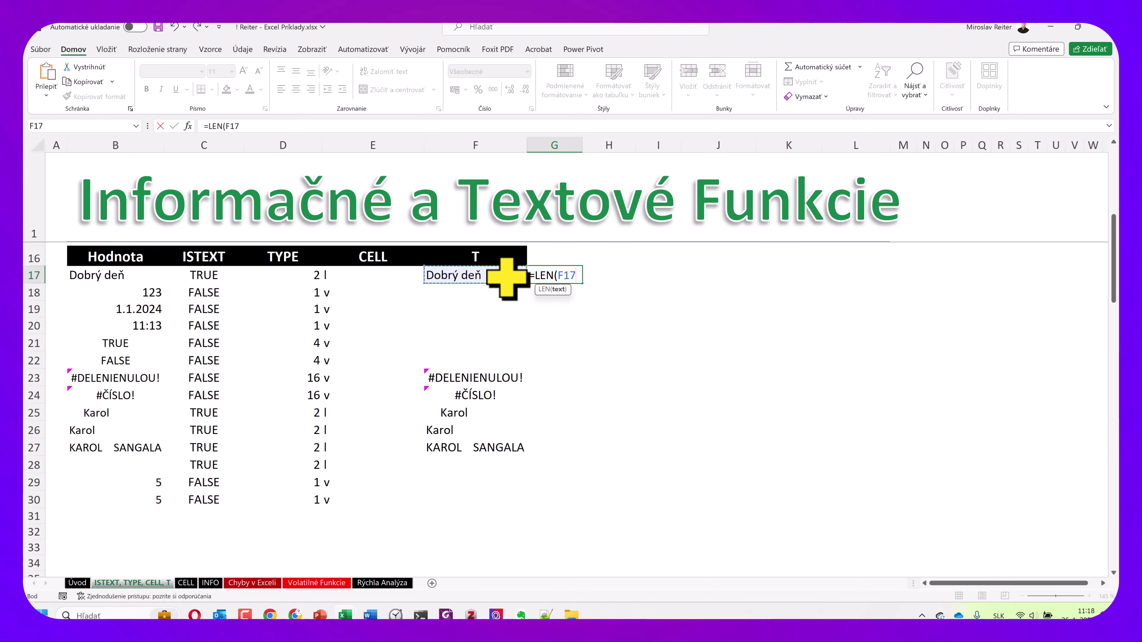
key("Return")
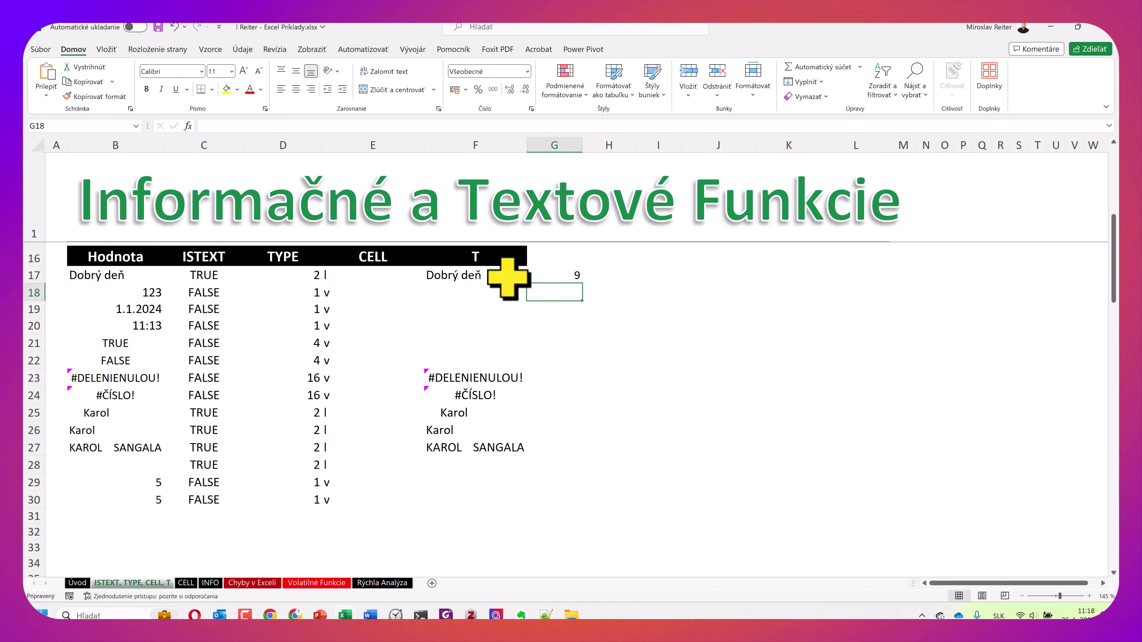
Fill the LEN formula down to row 31 and check the T results in empty rows.
left_click(574, 275)
double_click(582, 283)
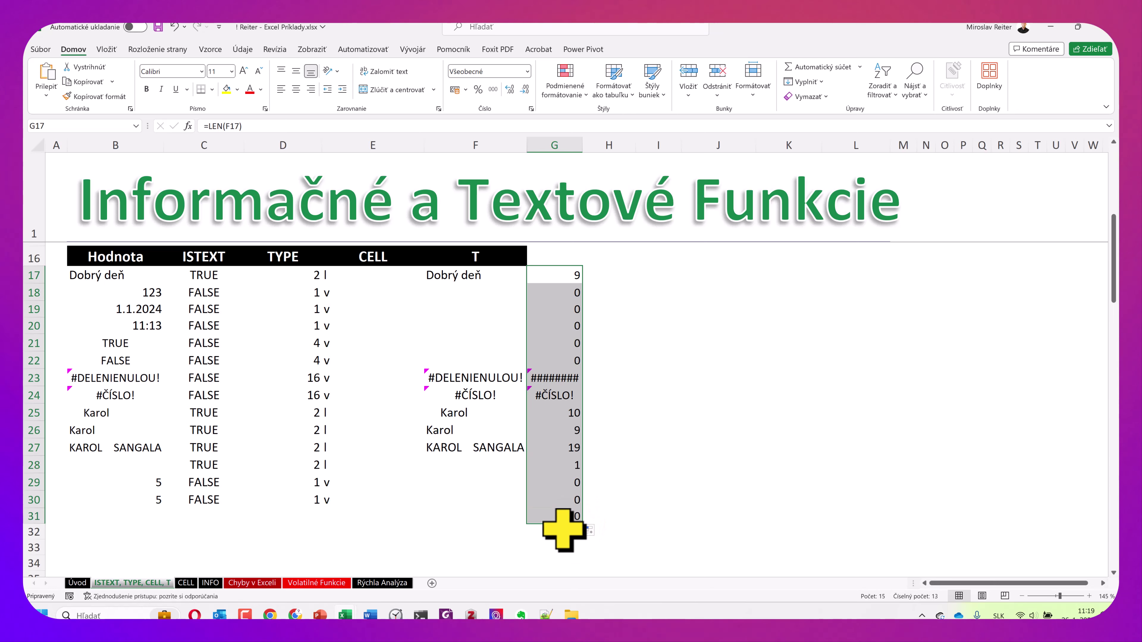
left_click(500, 468)
left_click(493, 517)
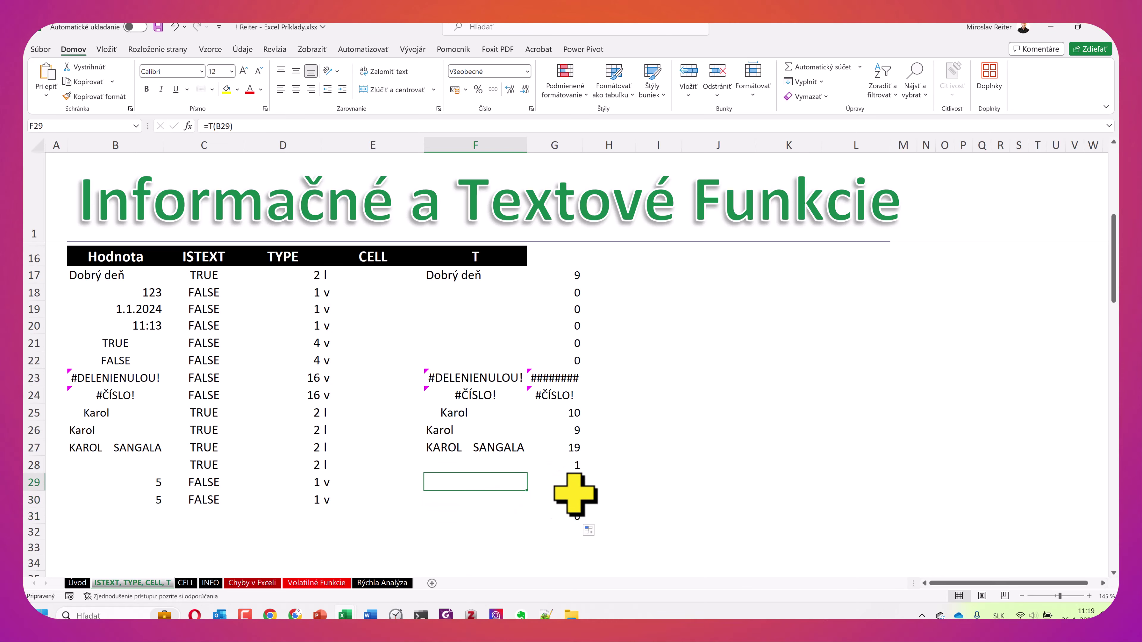
left_click(661, 347)
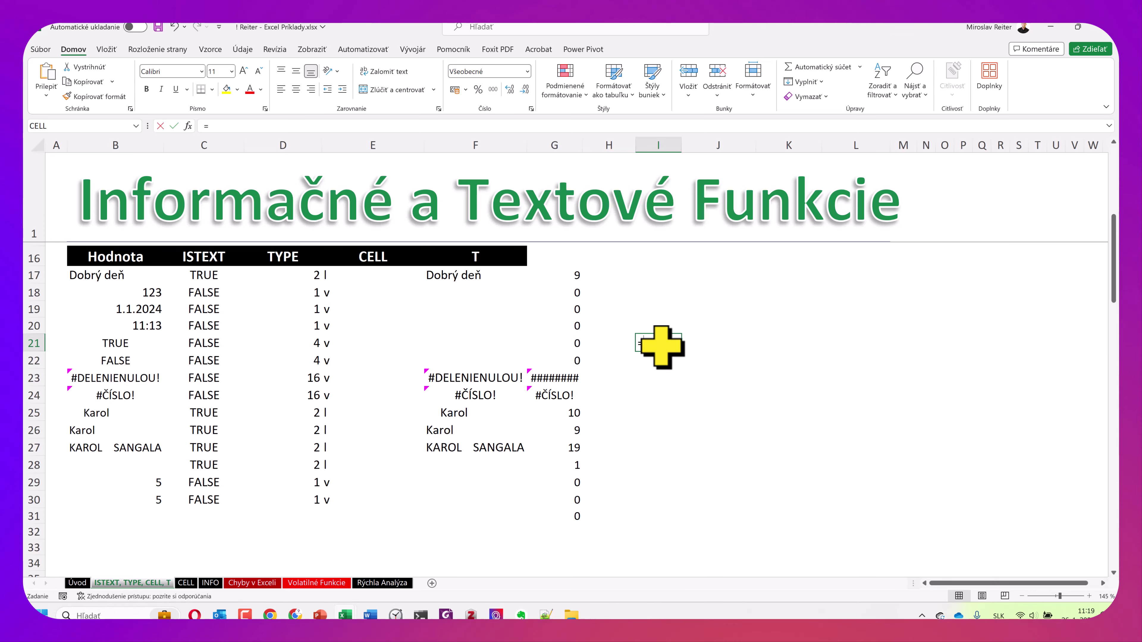
Enter the empty-text test formula ="" in I21 and reselect it to inspect.
type("=")
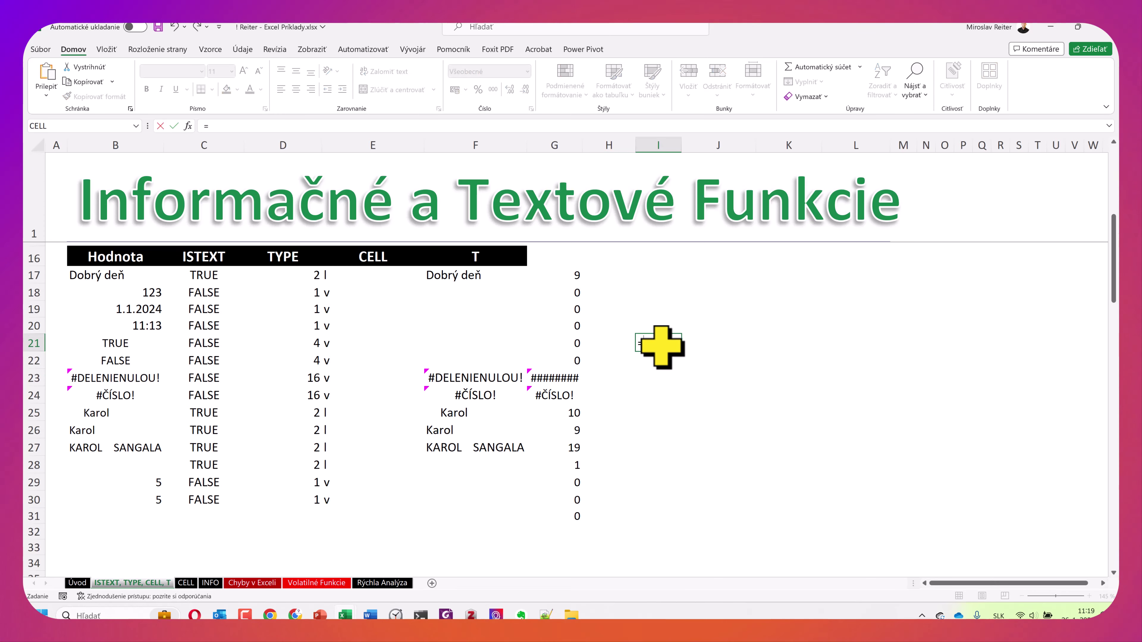
key("alt+shift")
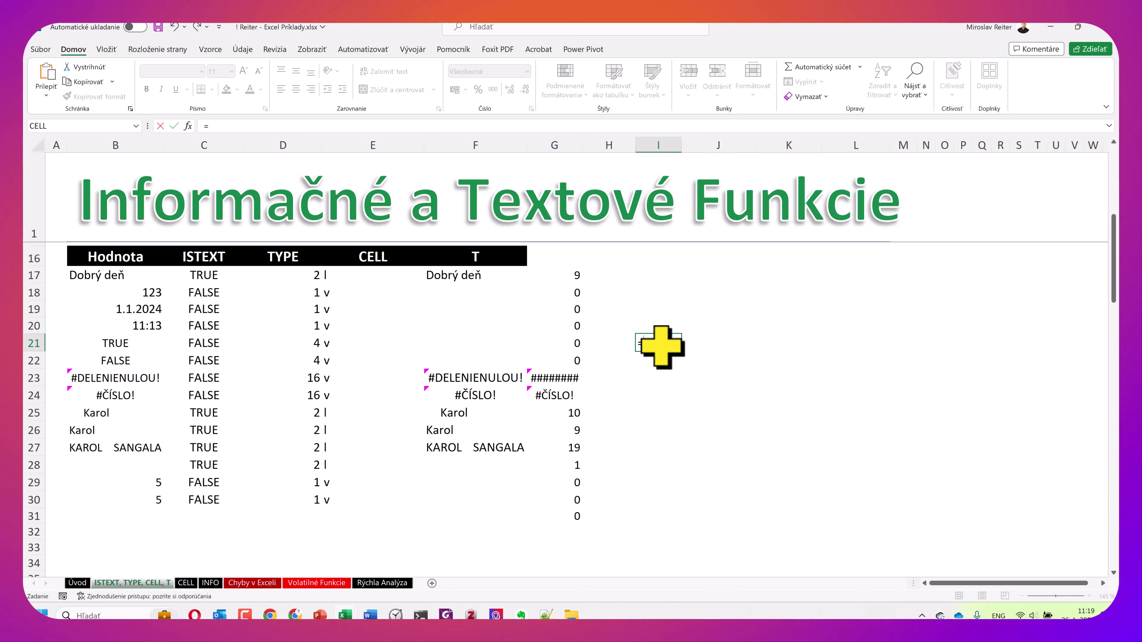
type("\"\"")
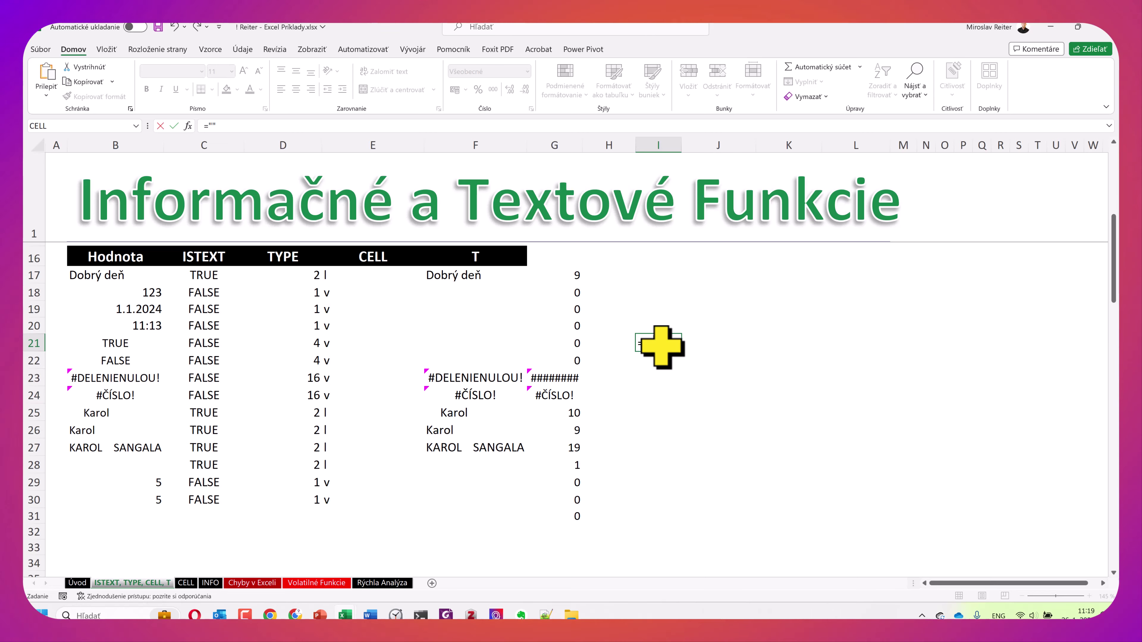
key("Return")
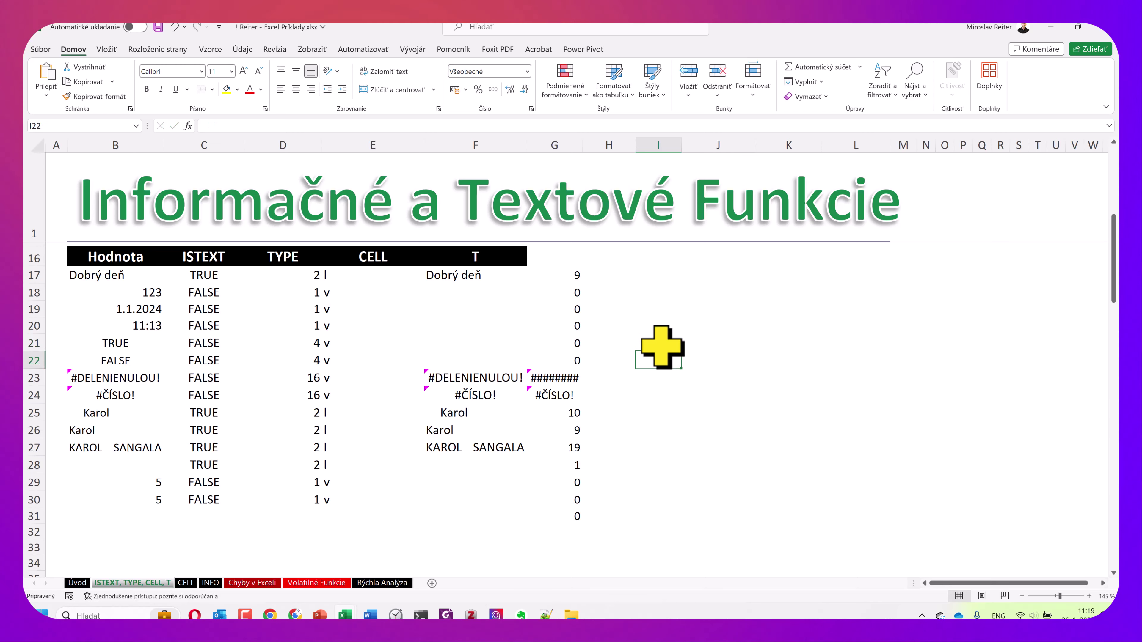
left_click(660, 344)
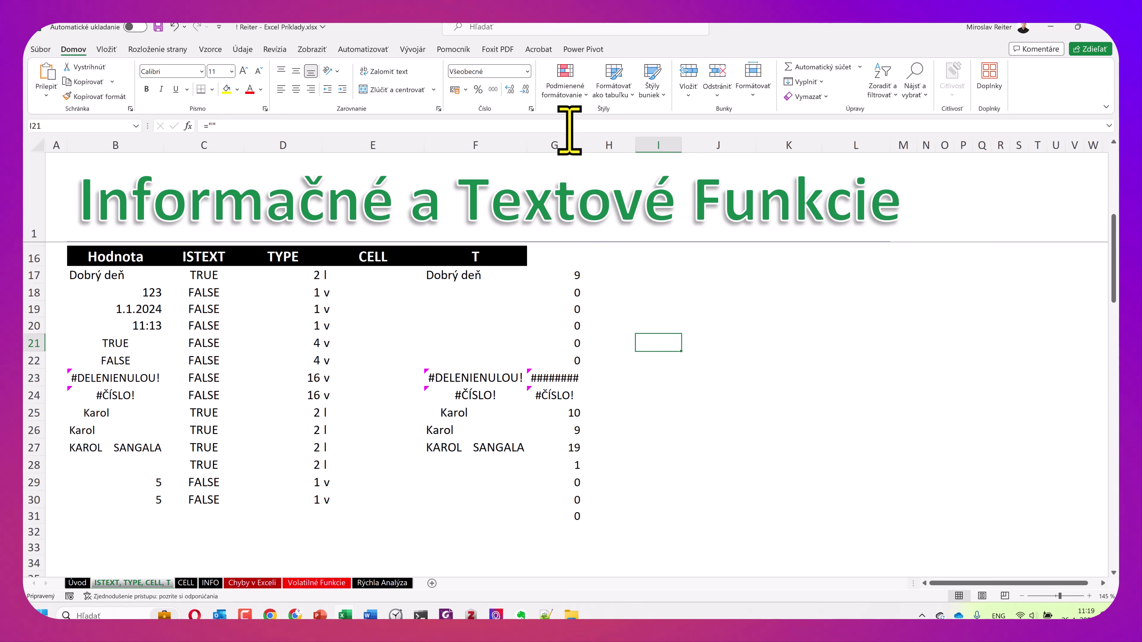
Autofit column G to show #DELENIENULOU! in G23, then go to PowerPoint slide 86 'Úlohy Funkcie'.
left_click_drag(582, 139, 601, 144)
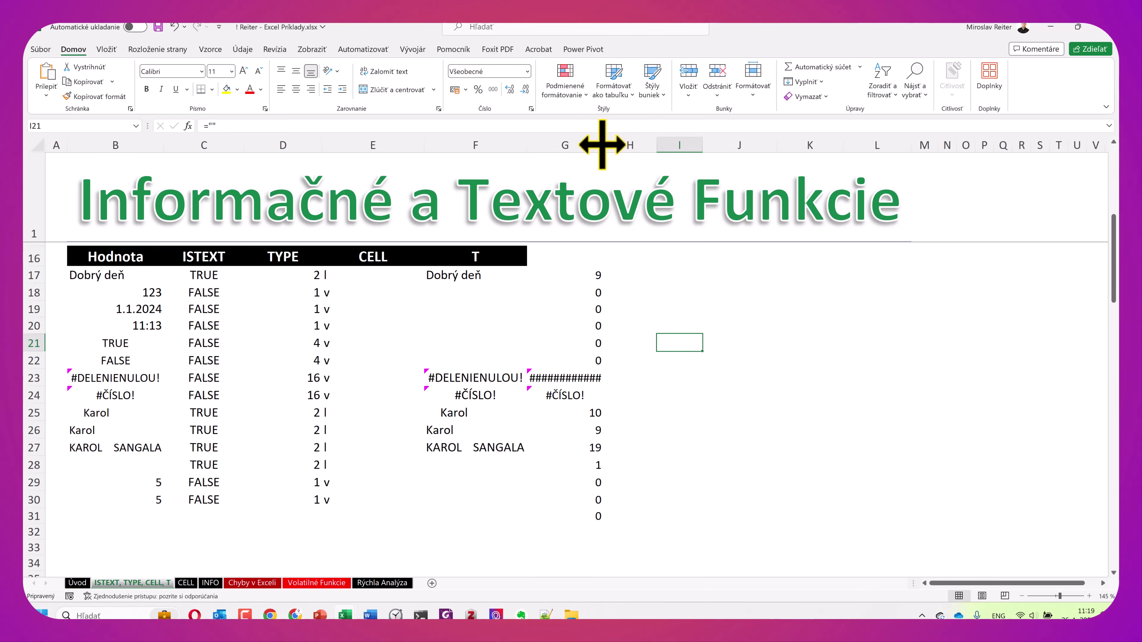
double_click(602, 144)
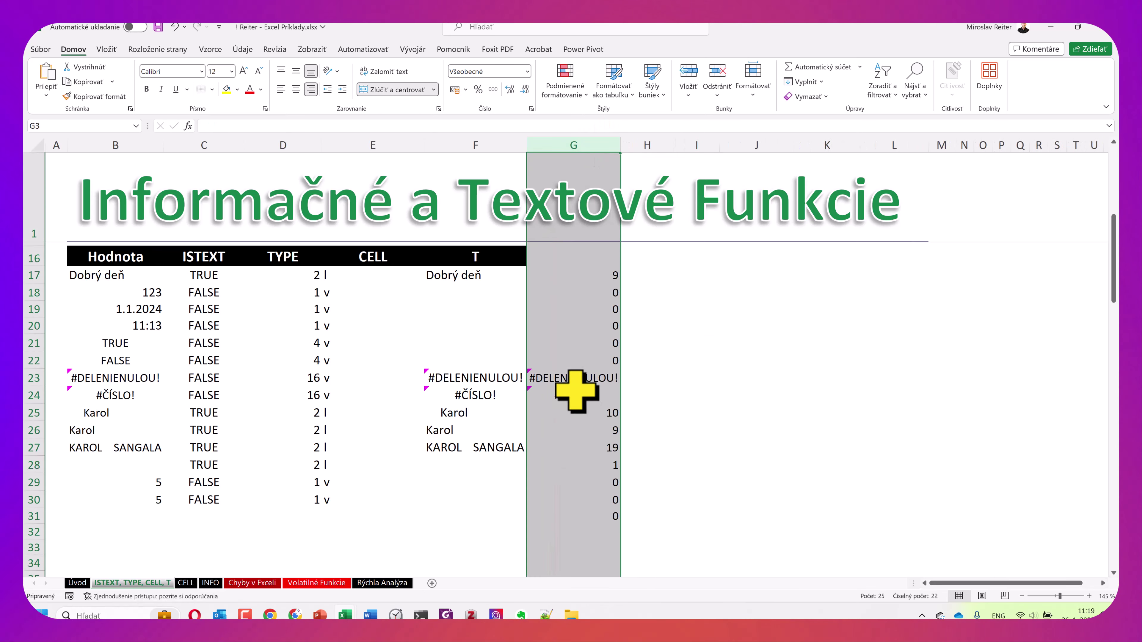
left_click(569, 380)
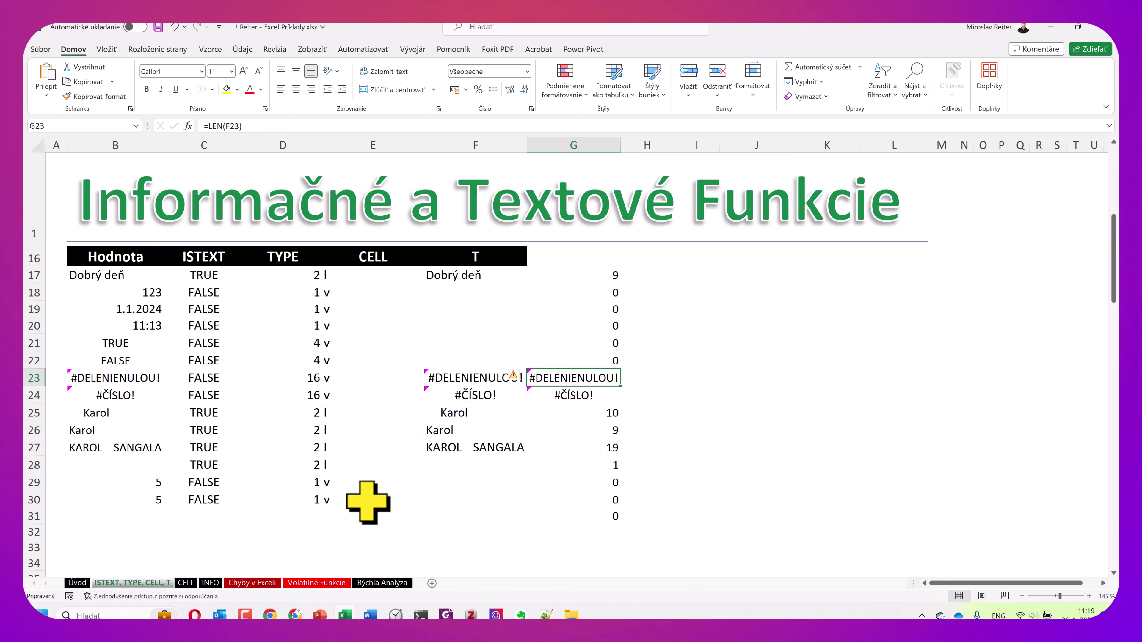
left_click(322, 612)
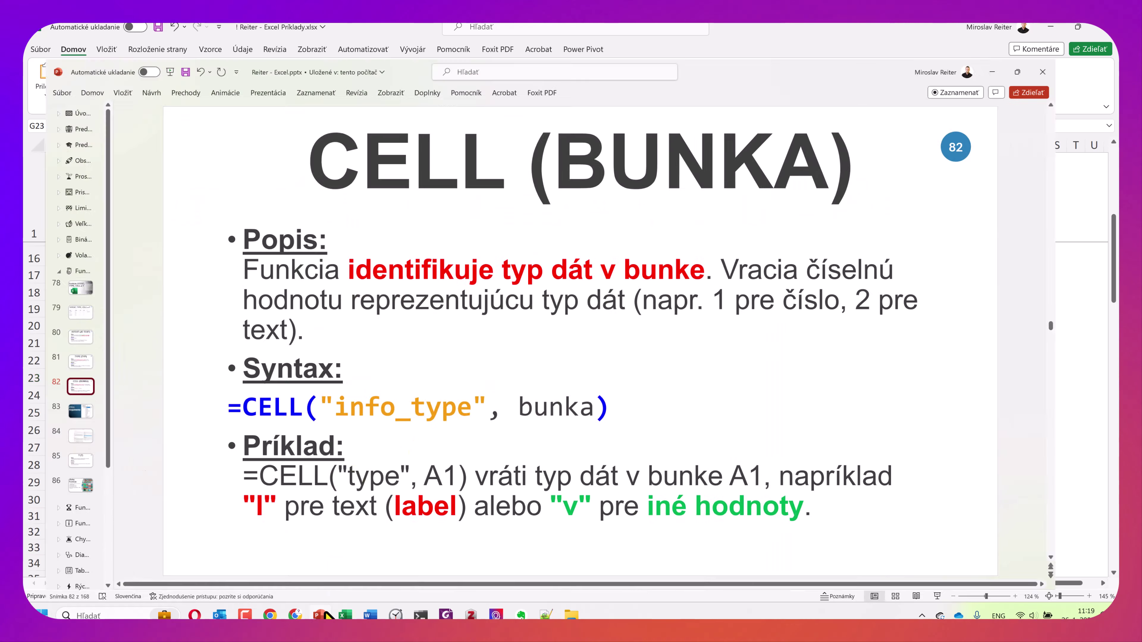
left_click(56, 472)
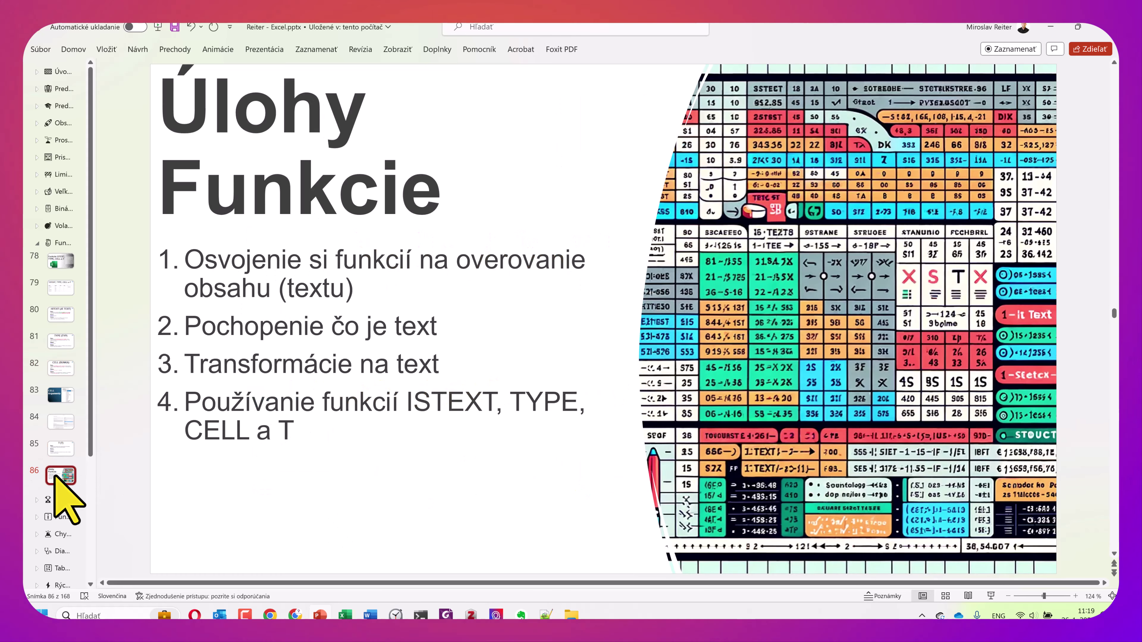